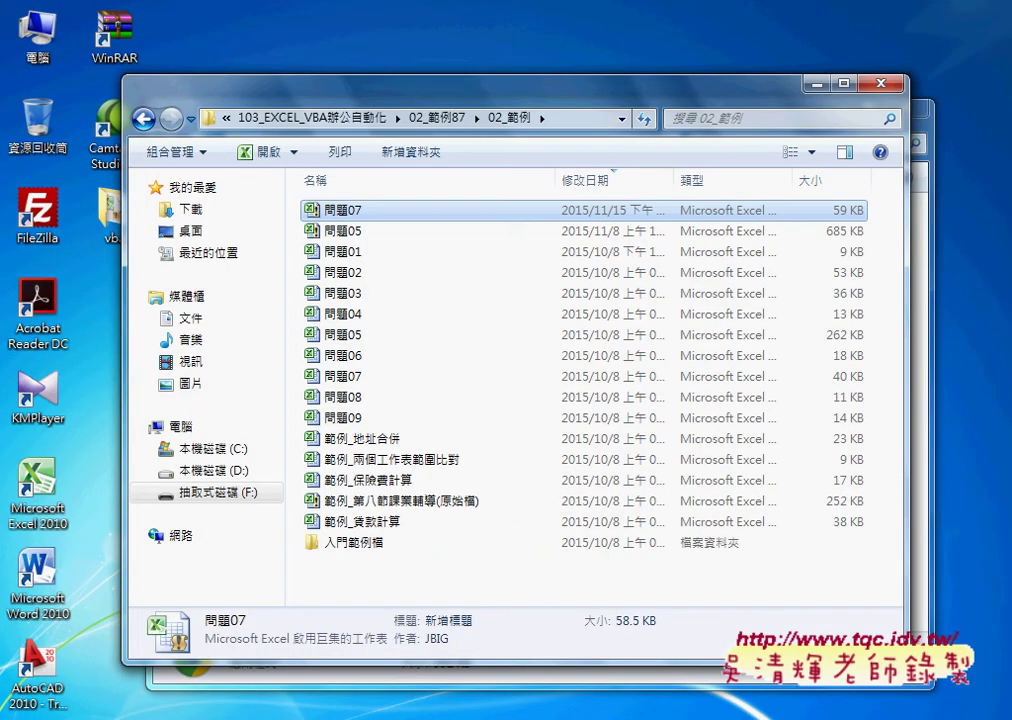
# - Bring the 問題07 workbook window to the front from Excel's taskbar preview
pyautogui.moveTo(455, 715)
pyautogui.click(310, 650)
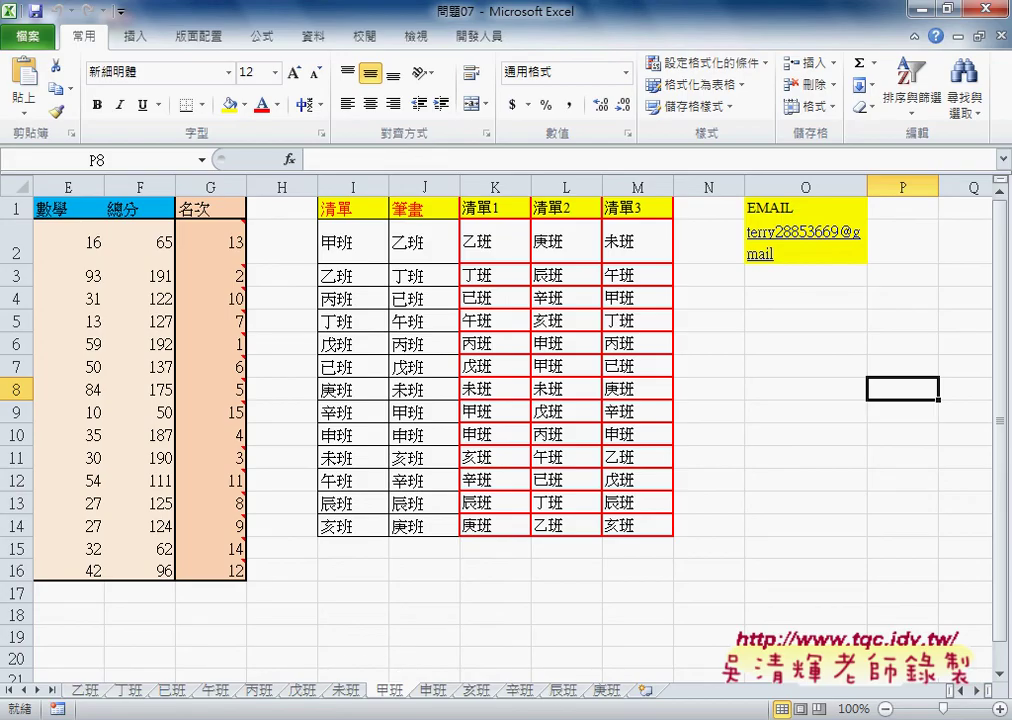
# - Open 問題07.xlsm's Module1 in the VBA editor and make the code window taller
pyautogui.moveTo(455, 715)
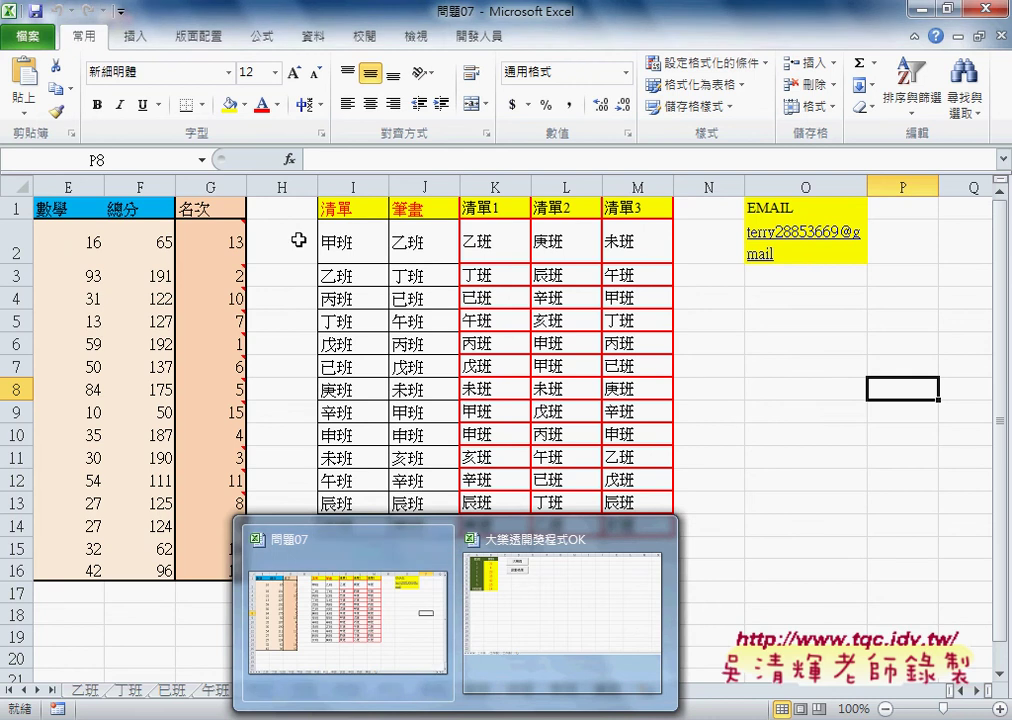
pyautogui.click(479, 36)
pyautogui.click(41, 88)
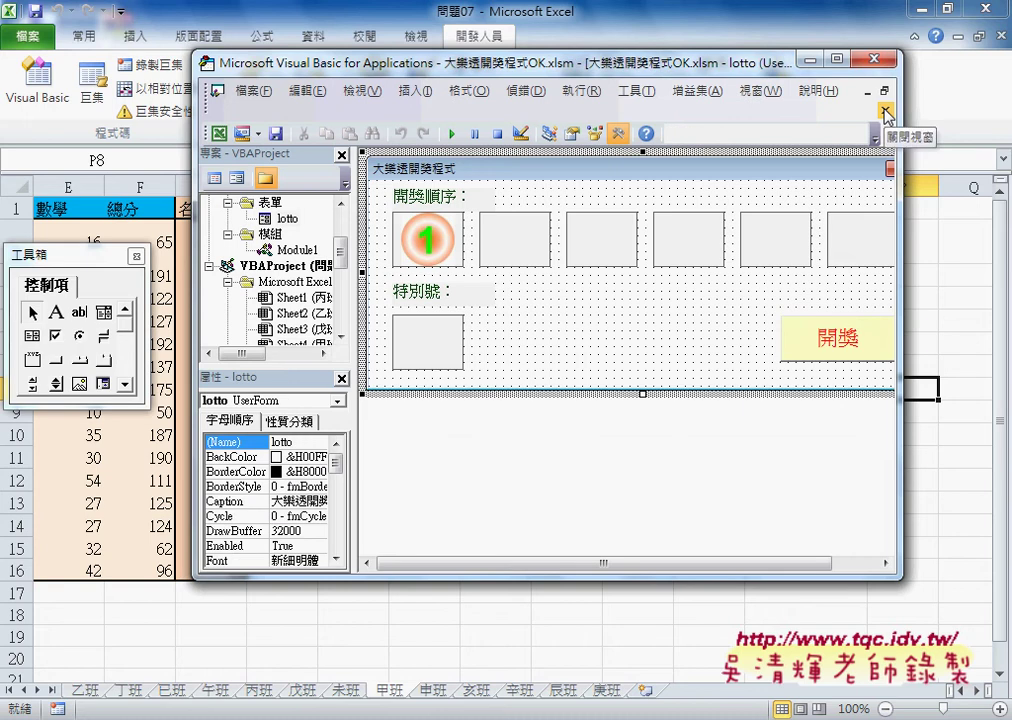
pyautogui.click(885, 109)
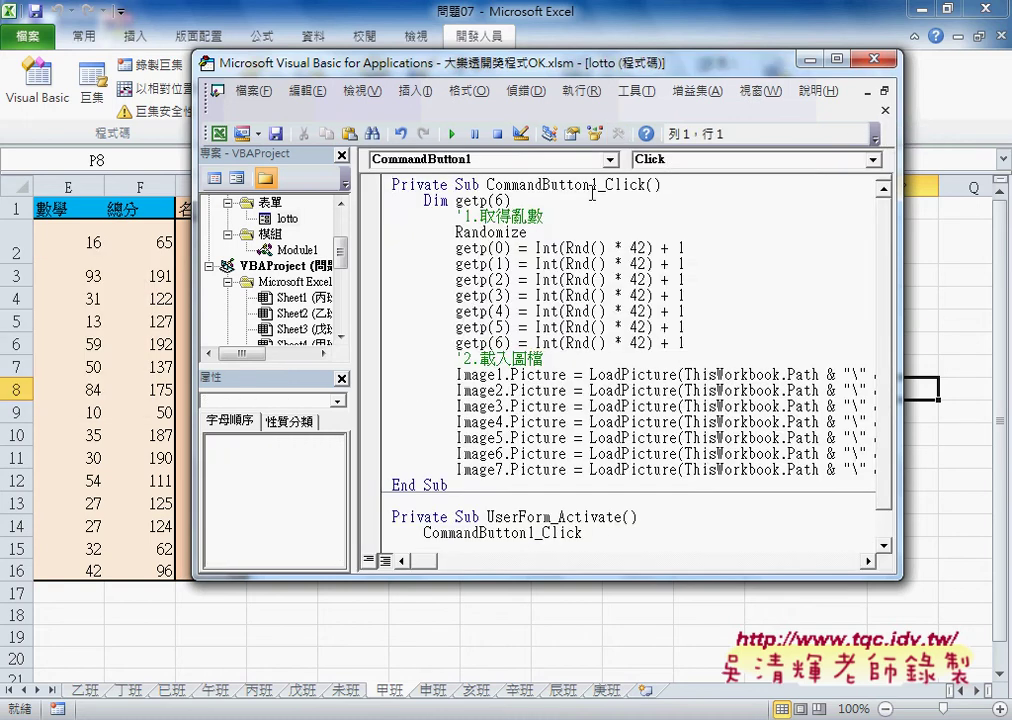
pyautogui.scroll(-3, 290, 290)
pyautogui.doubleClick(318, 329)
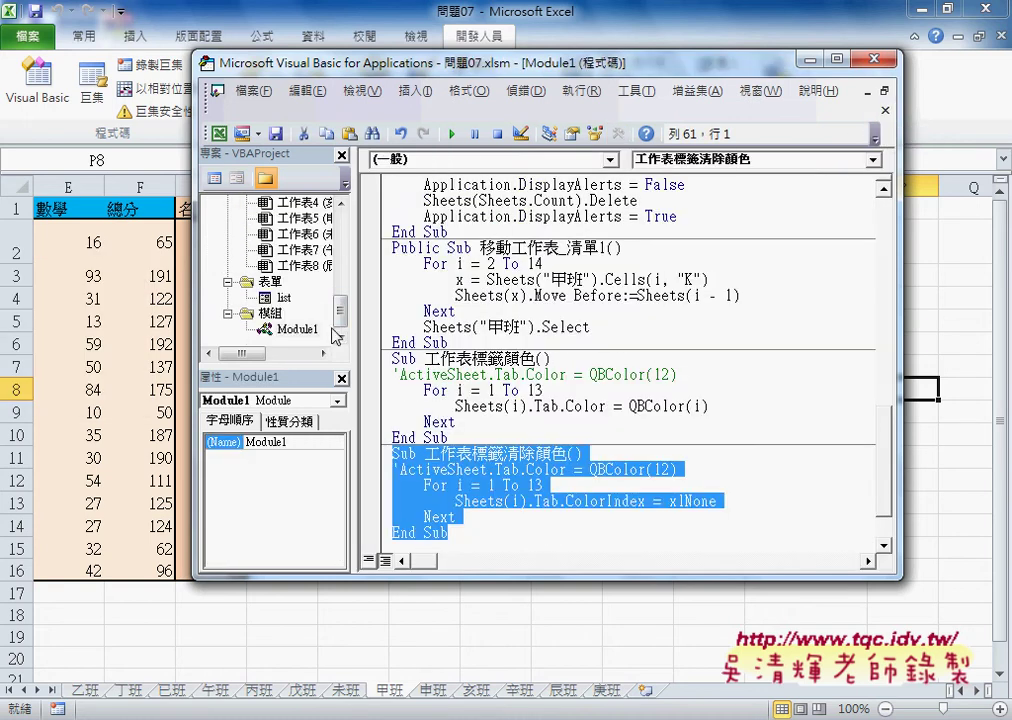
pyautogui.moveTo(734, 578); pyautogui.dragTo(734, 640)
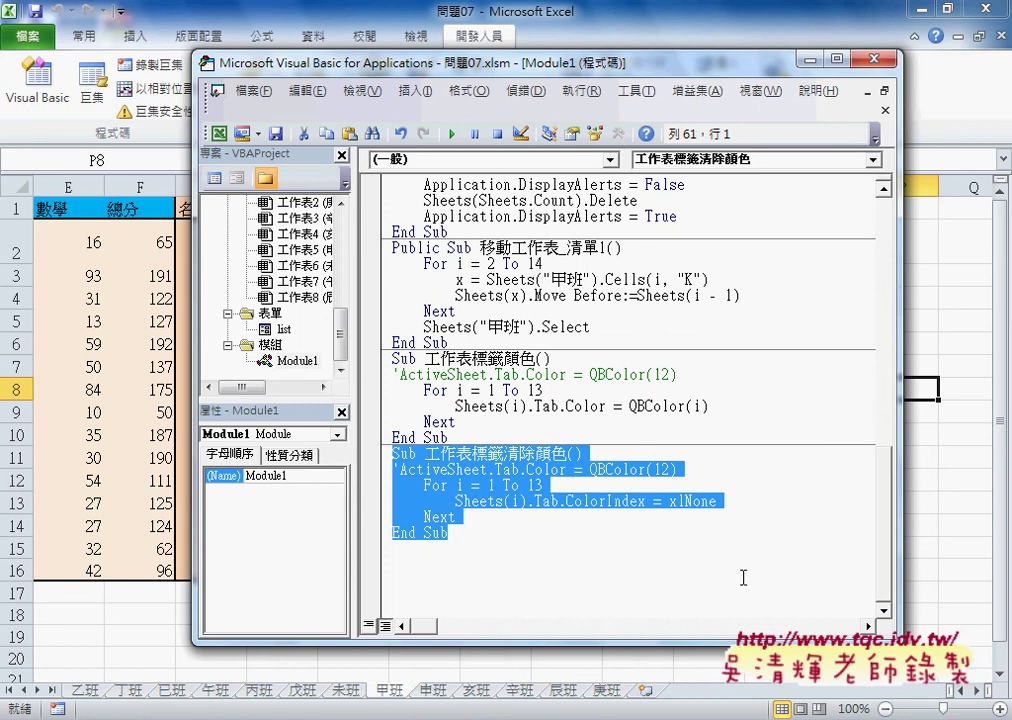
pyautogui.click(497, 566)
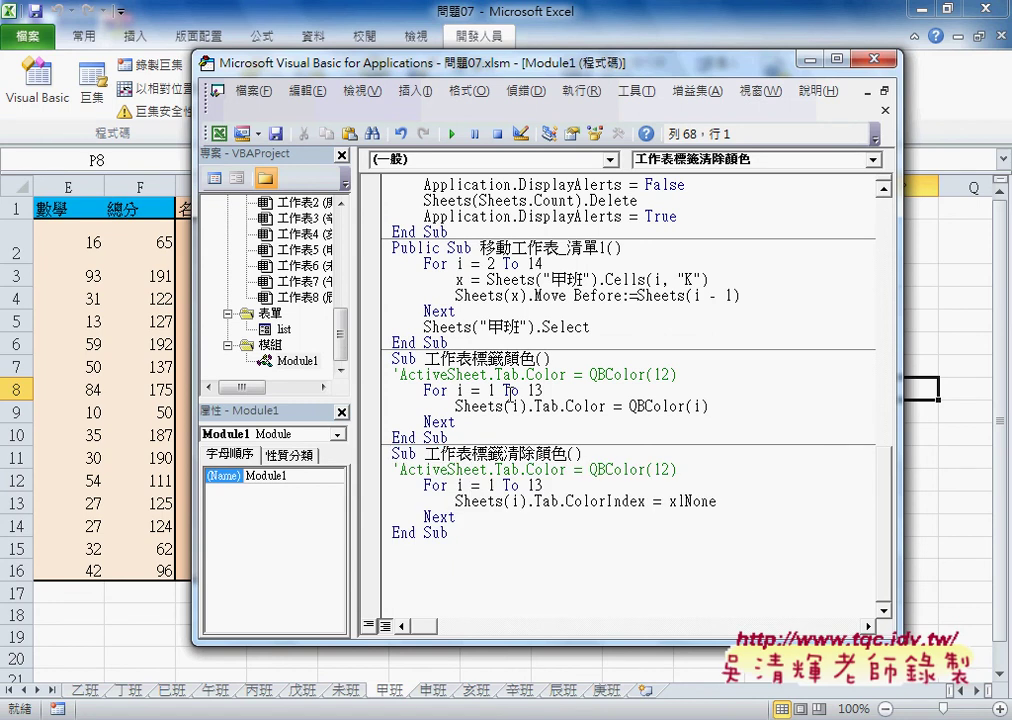
# - In the Immediate window, run activesheet.tab.color=rgb(255,0,0) to turn the 甲班 tab red
pyautogui.hotkey('ctrl', 'g')
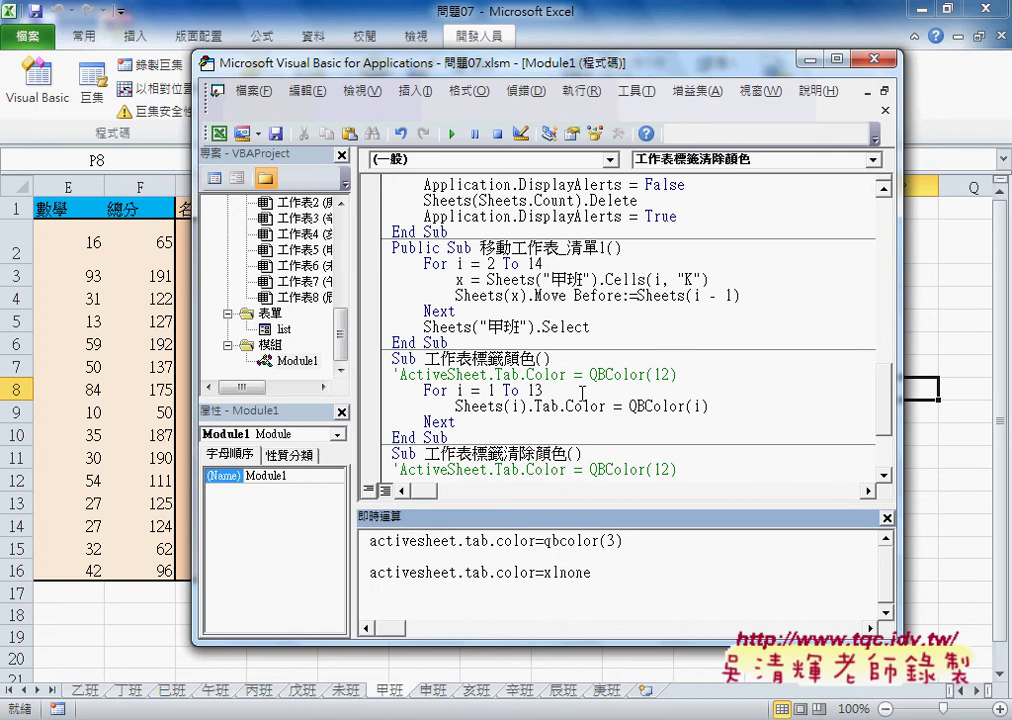
pyautogui.moveTo(545, 541); pyautogui.dragTo(645, 547)
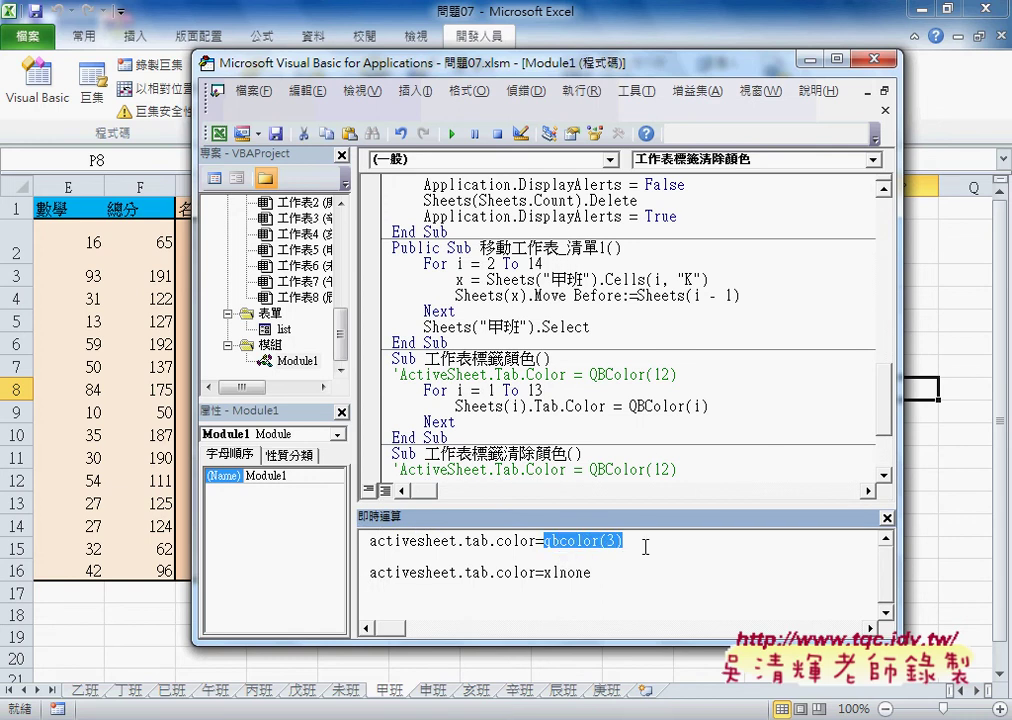
pyautogui.write('rg')
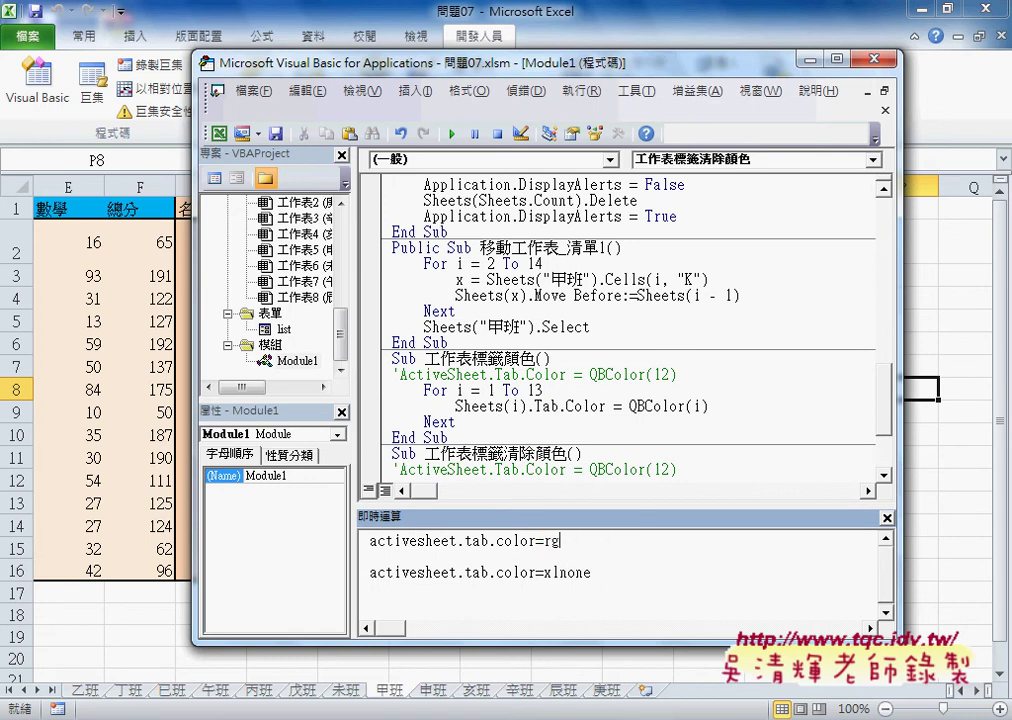
pyautogui.write('b(')
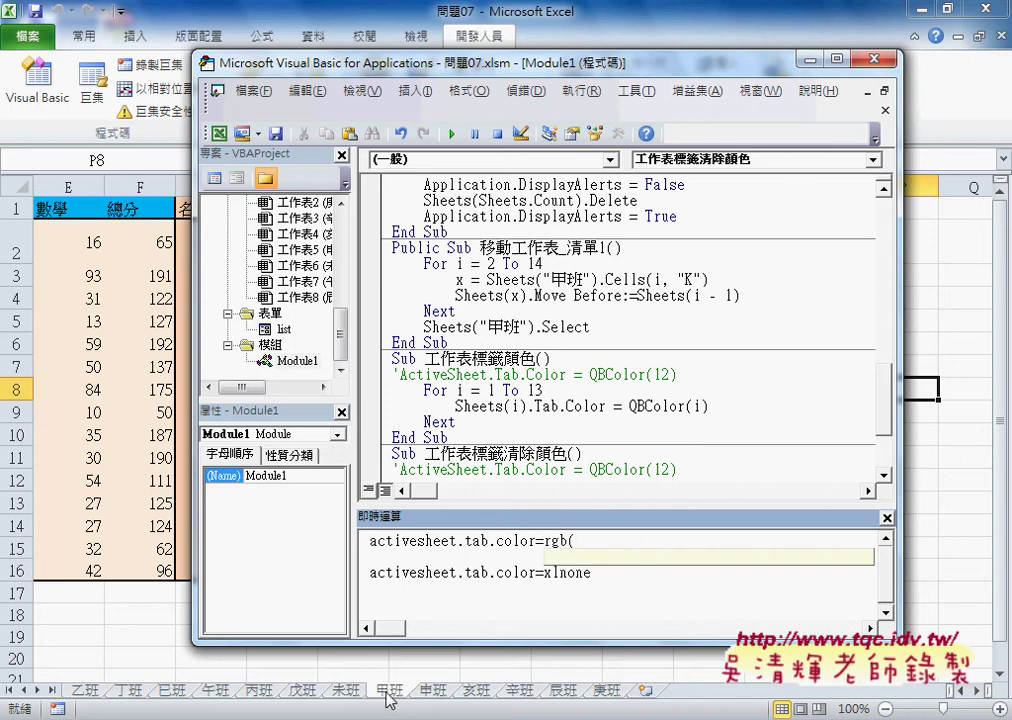
pyautogui.write('255,')
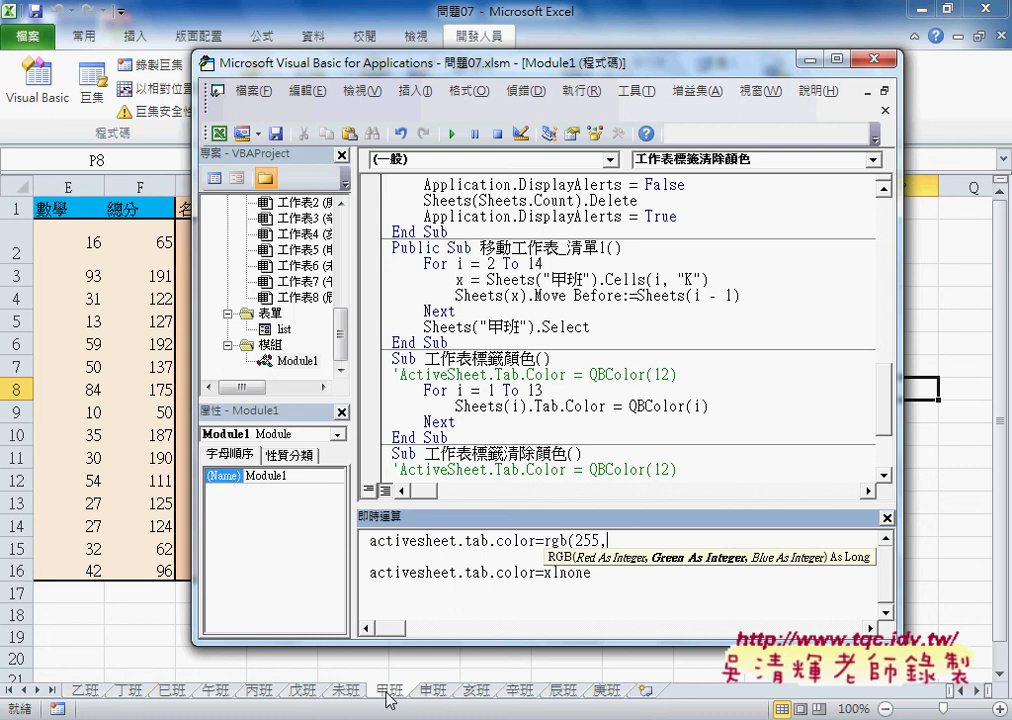
pyautogui.write('0,0')
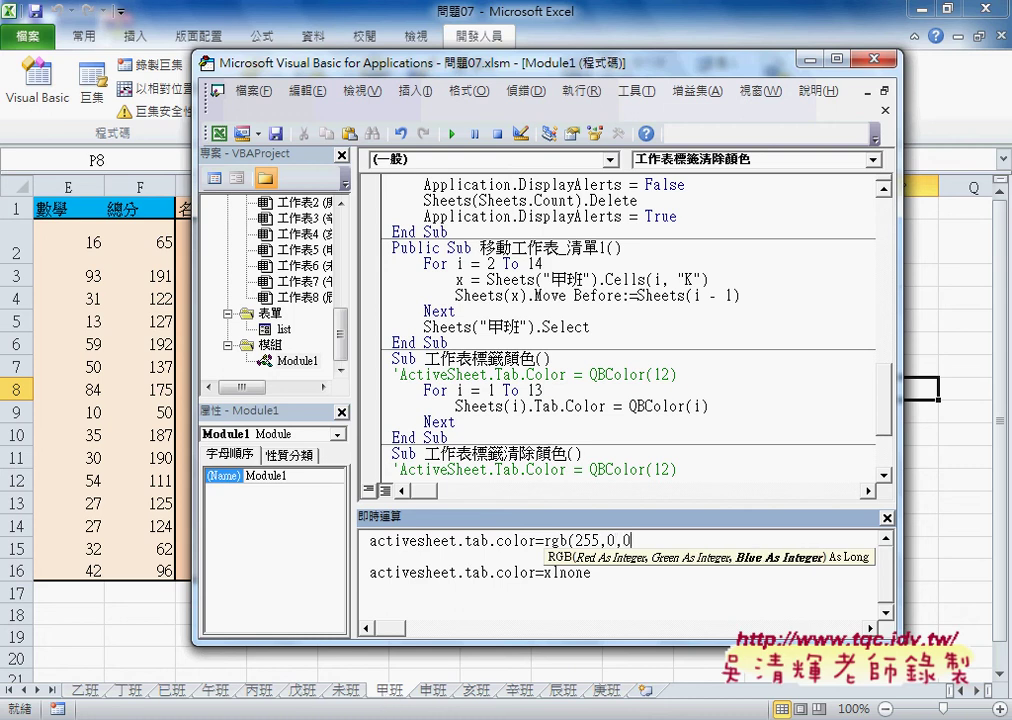
pyautogui.write(')')
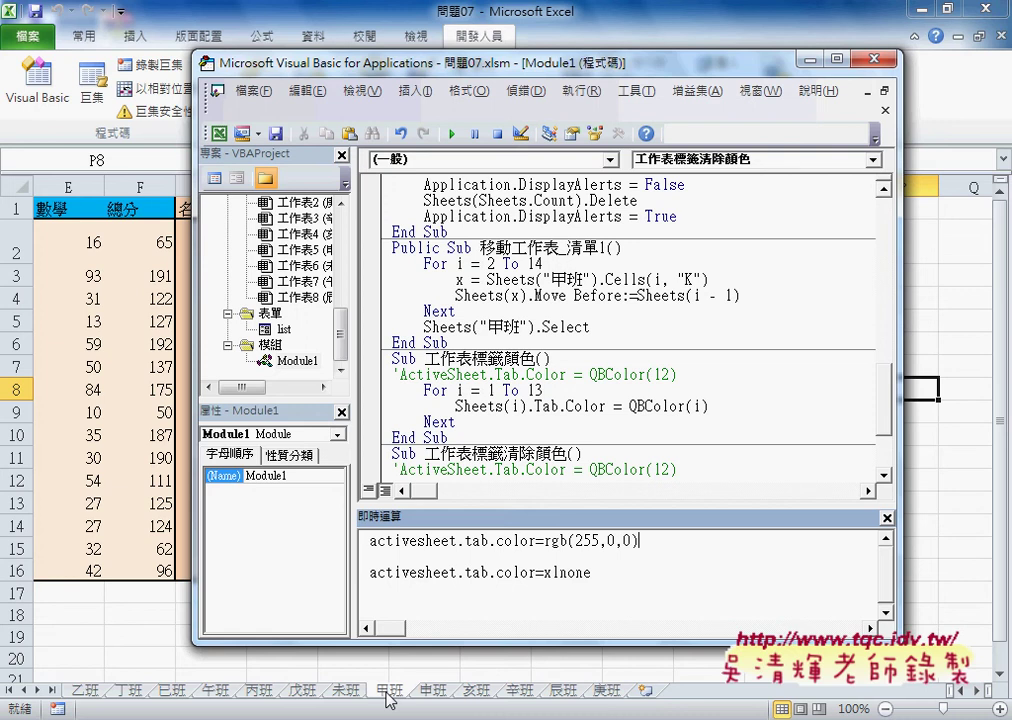
pyautogui.press('Return')
# - Rewrite the line as sheet(1).tab.color=rgb(255,255,0) and dismiss the resulting compile error
pyautogui.moveTo(457, 541); pyautogui.dragTo(342, 541)
pyautogui.press('Delete')
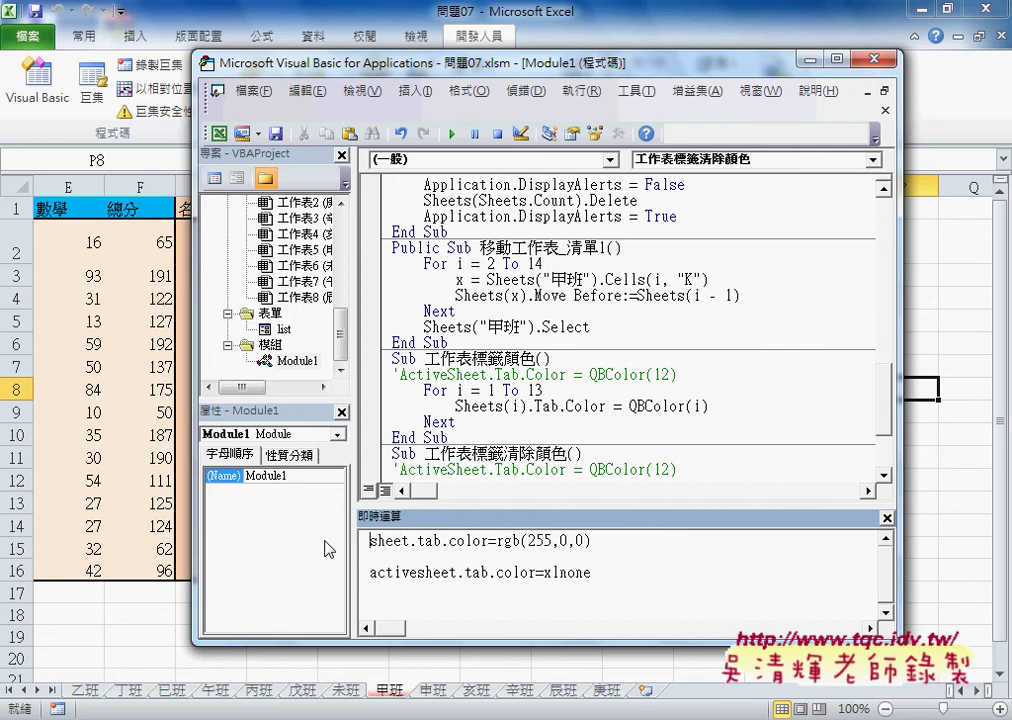
pyautogui.press('Right')
pyautogui.press('Right')
pyautogui.press('Right')
pyautogui.press('Right')
pyautogui.press('Right')
pyautogui.write('(1')
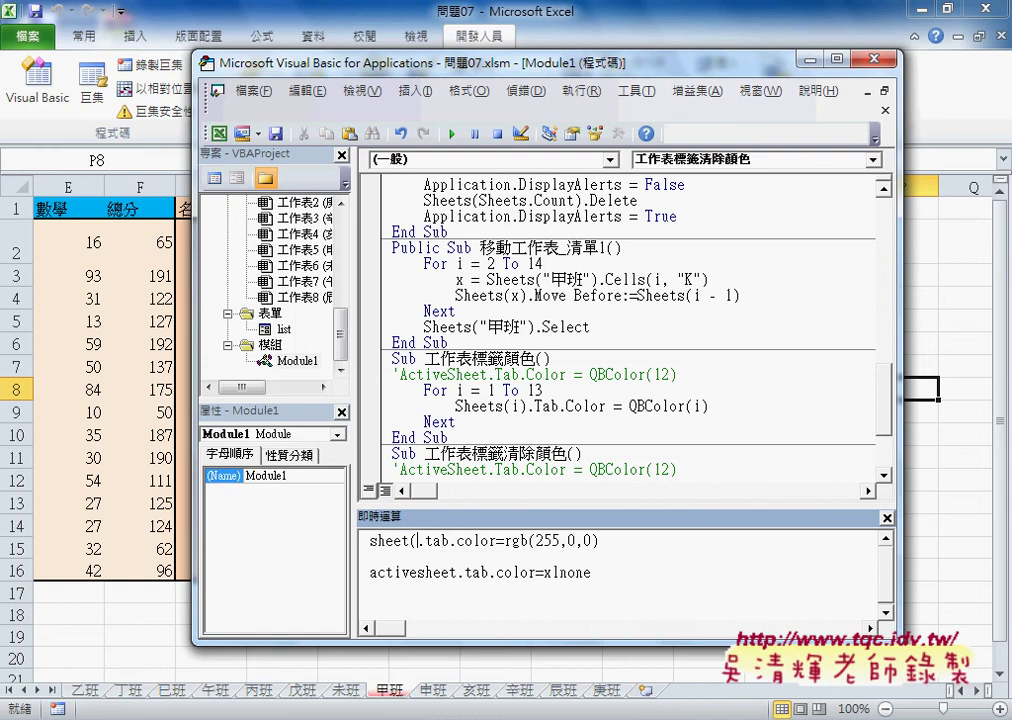
pyautogui.write(')')
pyautogui.press('Left')
pyautogui.write('1')
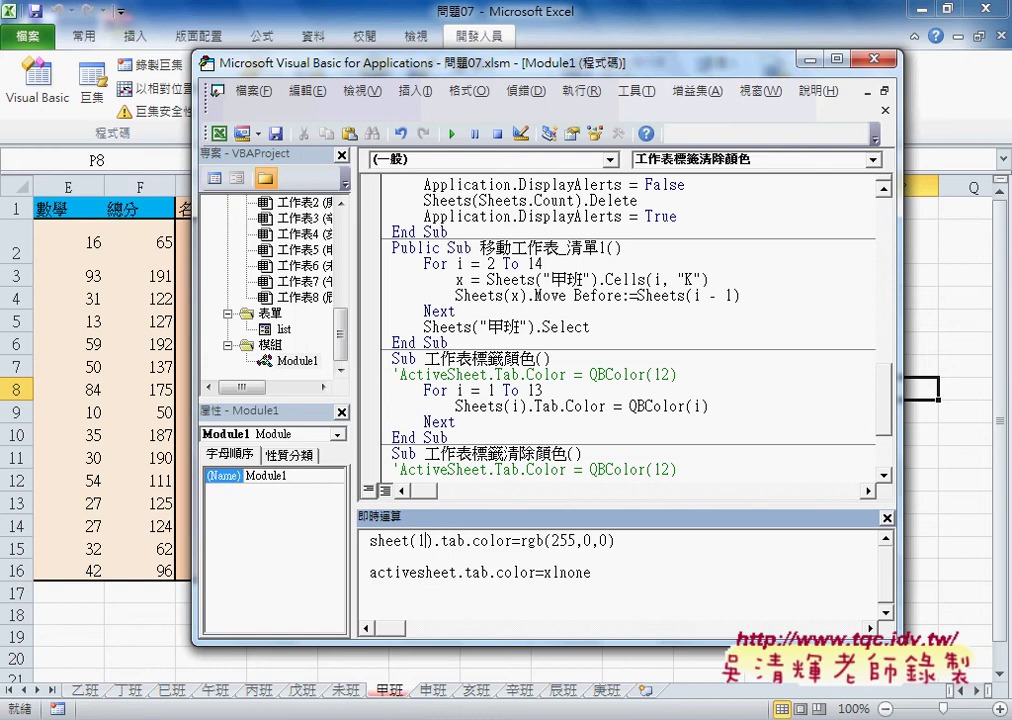
pyautogui.doubleClick(588, 540)
pyautogui.write('255')
pyautogui.click(630, 540)
pyautogui.press('Return')
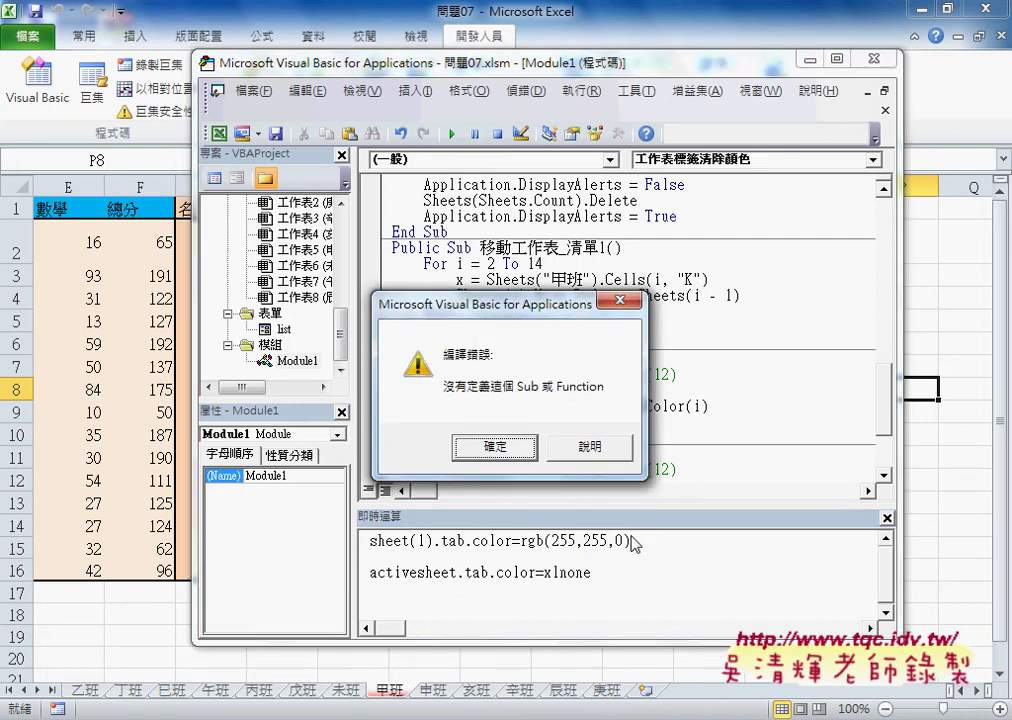
pyautogui.click(506, 453)
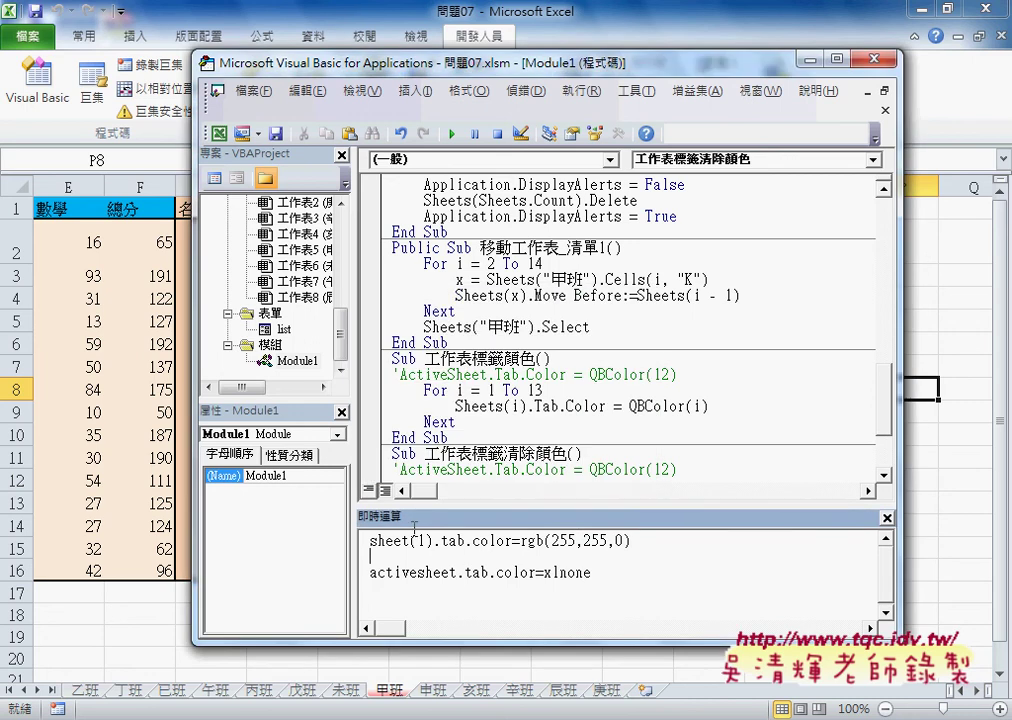
# - Correct the line to sheets(1) and run it, turning the 乙班 tab yellow
pyautogui.write('s')
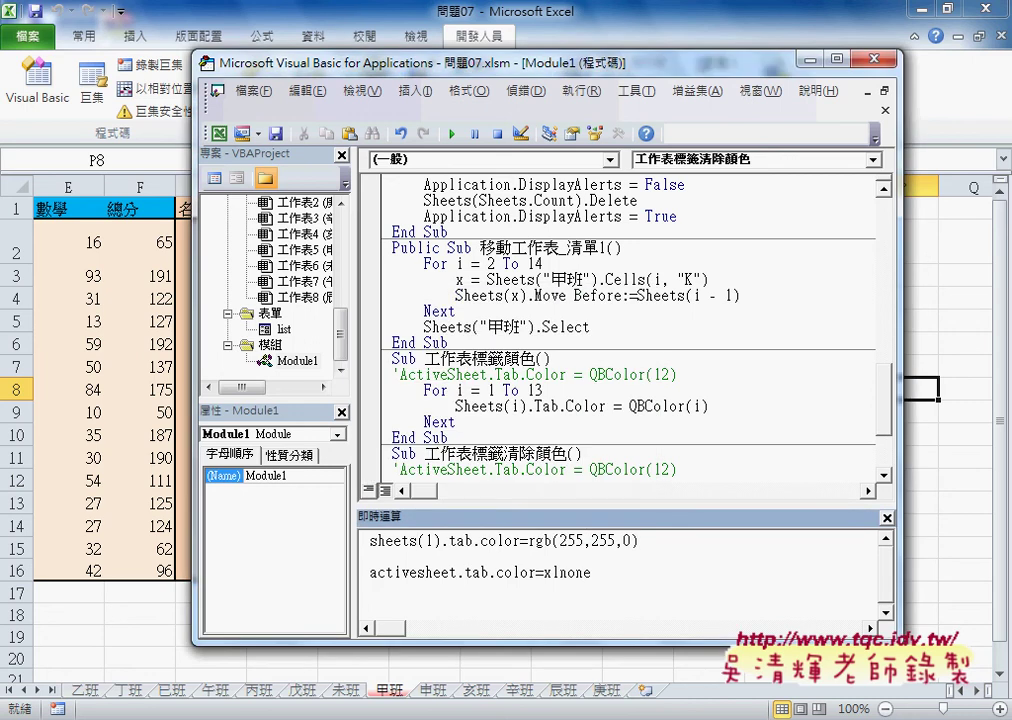
pyautogui.press('Return')
pyautogui.moveTo(529, 540); pyautogui.dragTo(650, 541)
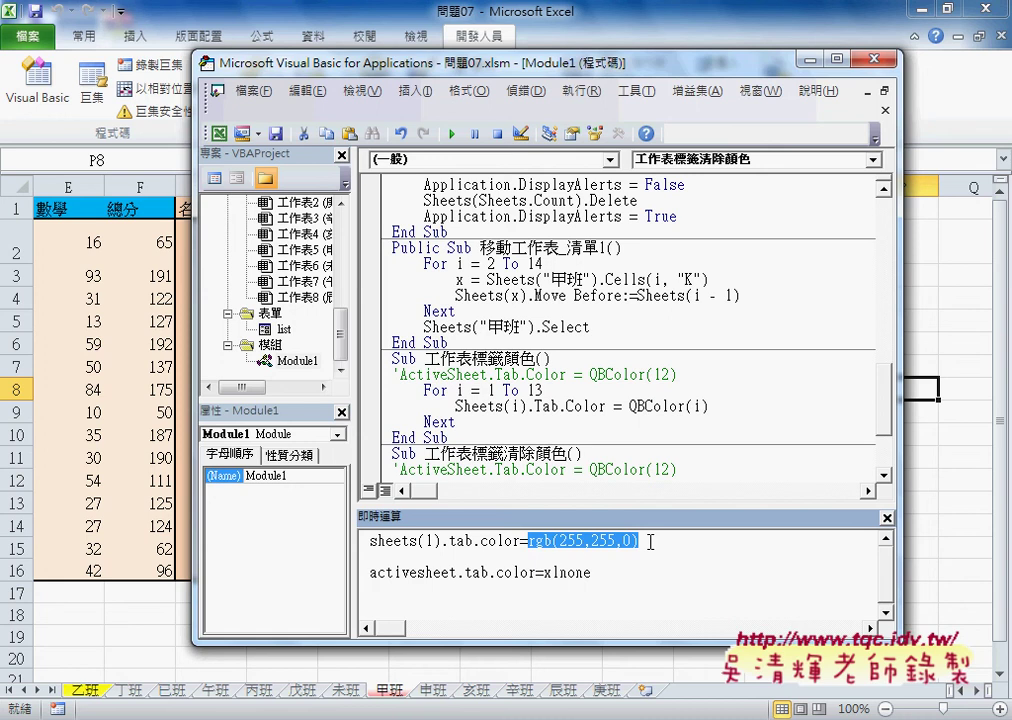
pyautogui.click(648, 541)
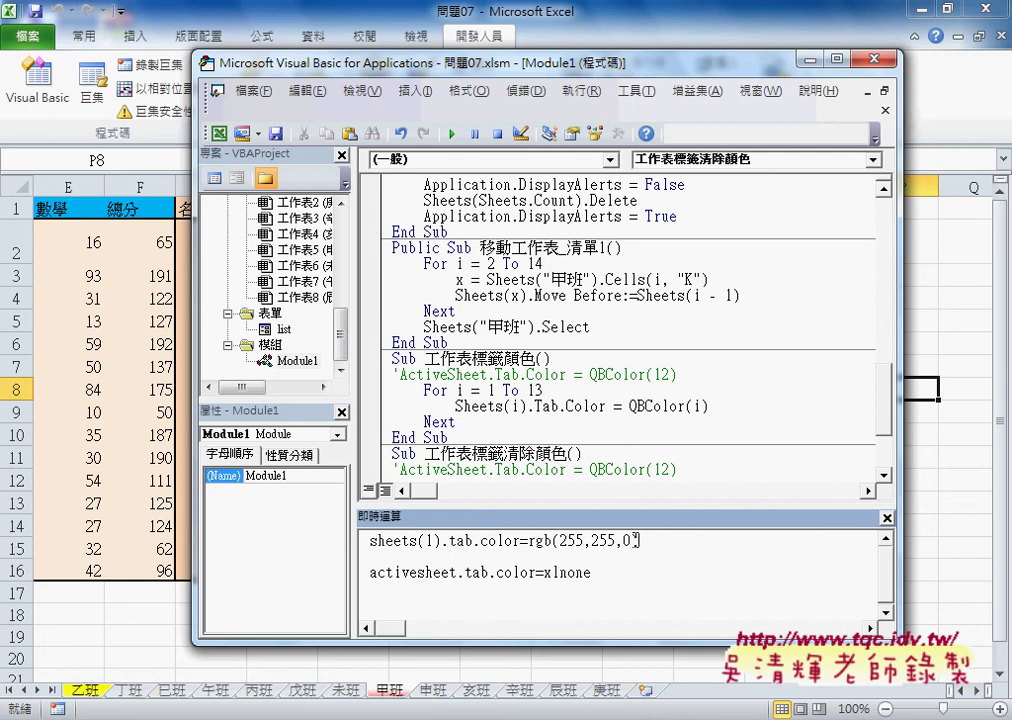
# - Highlight the 255,255 and 0 arguments of rgb, then close the Immediate window
pyautogui.doubleClick(626, 540)
pyautogui.moveTo(615, 541); pyautogui.dragTo(559, 541)
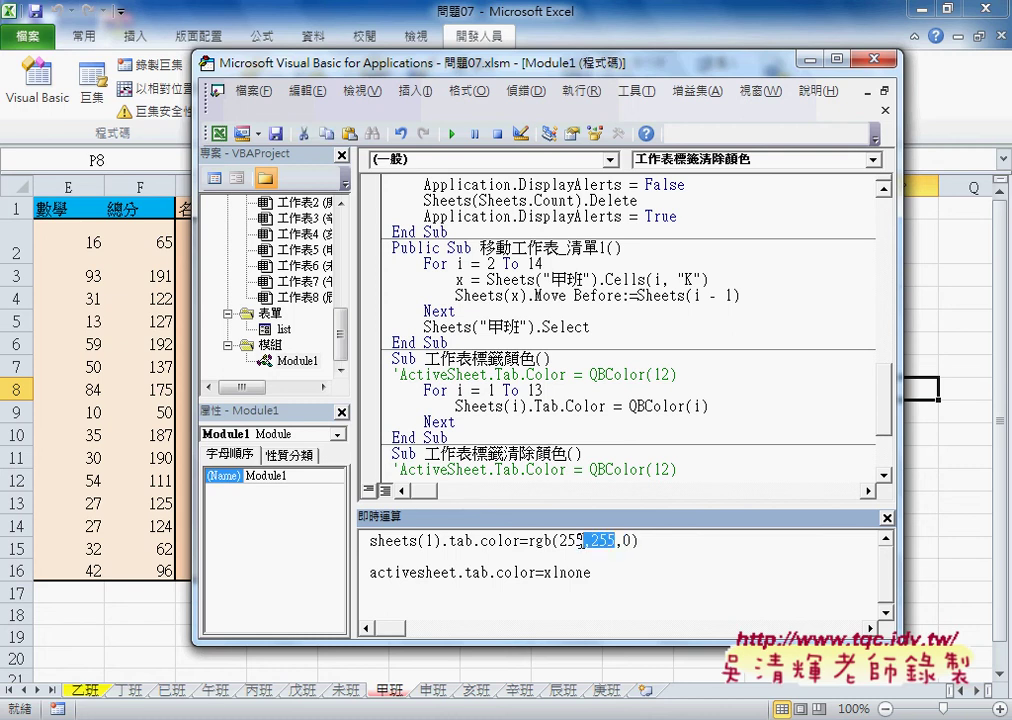
pyautogui.doubleClick(626, 540)
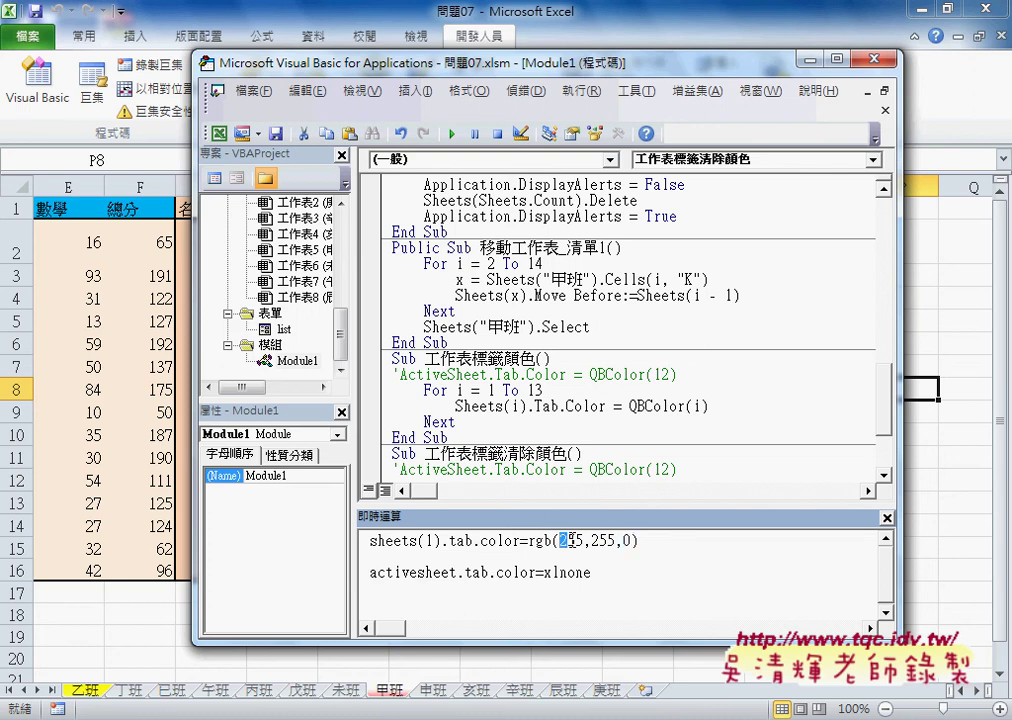
pyautogui.moveTo(559, 541); pyautogui.dragTo(614, 541)
pyautogui.click(638, 541)
pyautogui.click(886, 519)
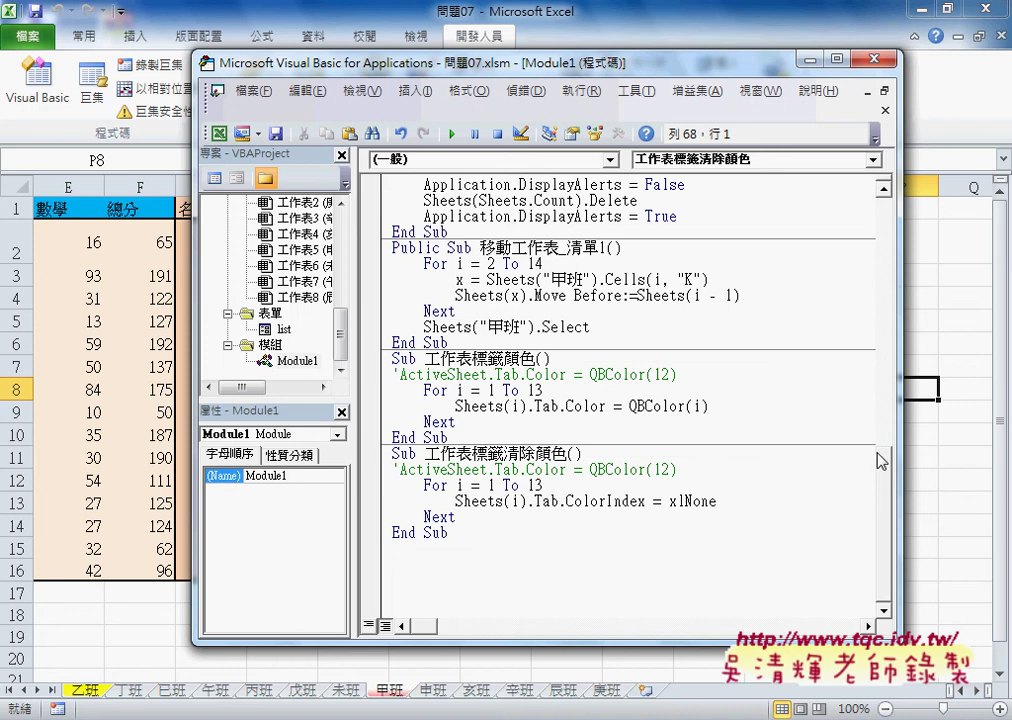
# - Duplicate the 工作表標籤顏色 procedure after the last End Sub and rename it 工作表標籤顏色_RGB
pyautogui.moveTo(507, 441); pyautogui.dragTo(383, 373)
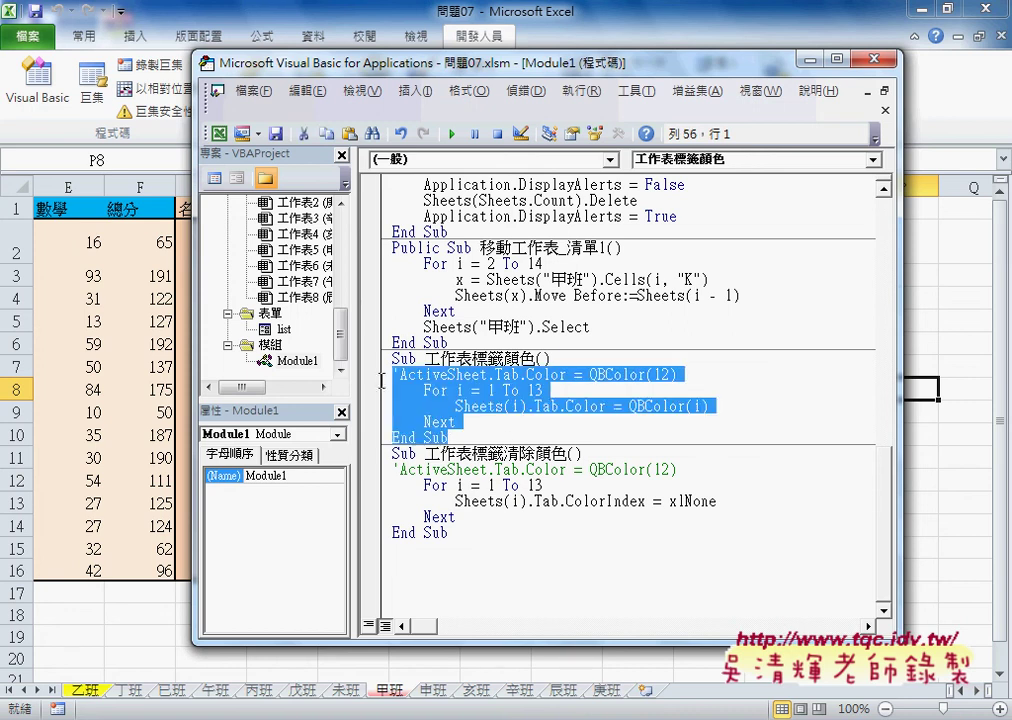
pyautogui.hotkey('ctrl', 'c')
pyautogui.click(429, 548)
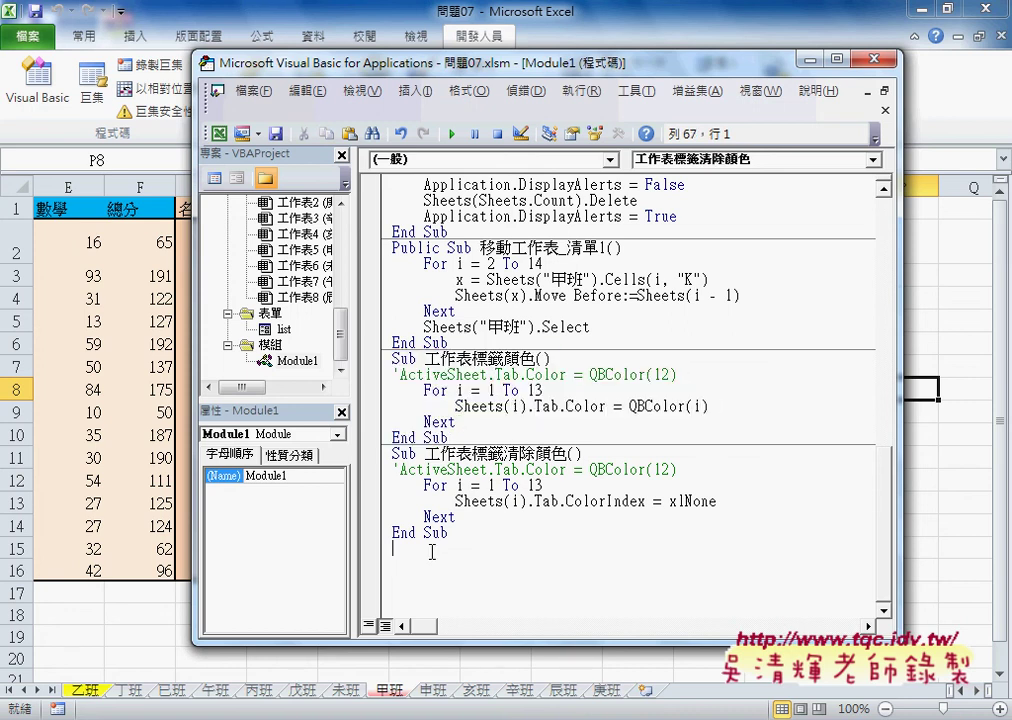
pyautogui.hotkey('ctrl', 'v')
pyautogui.click(551, 516)
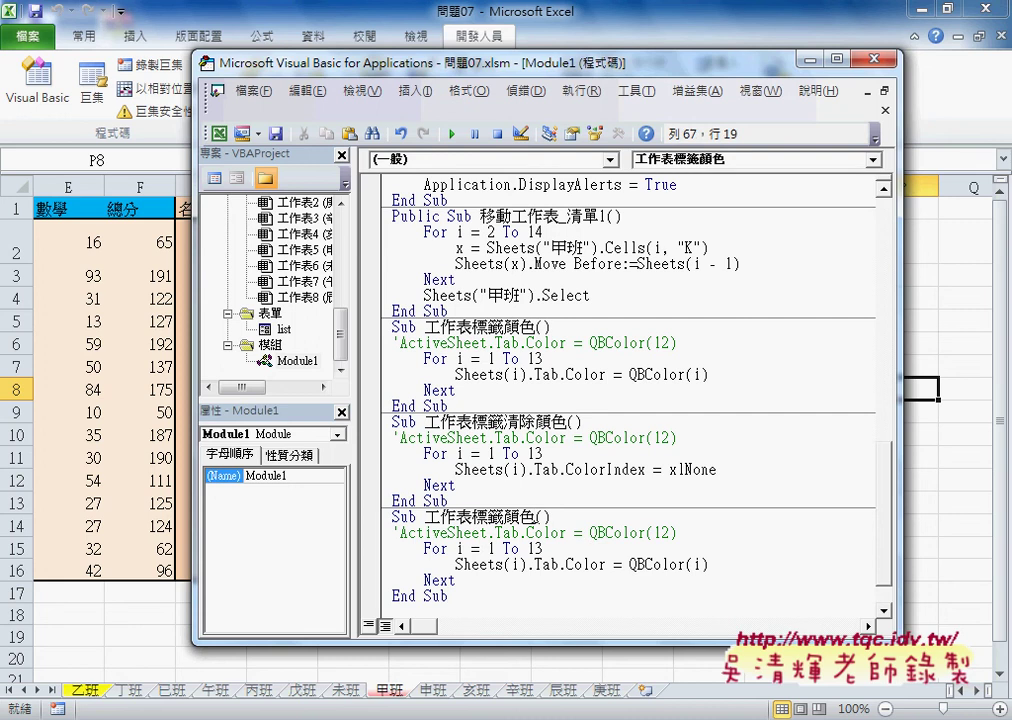
pyautogui.write('_')
pyautogui.write('RGB')
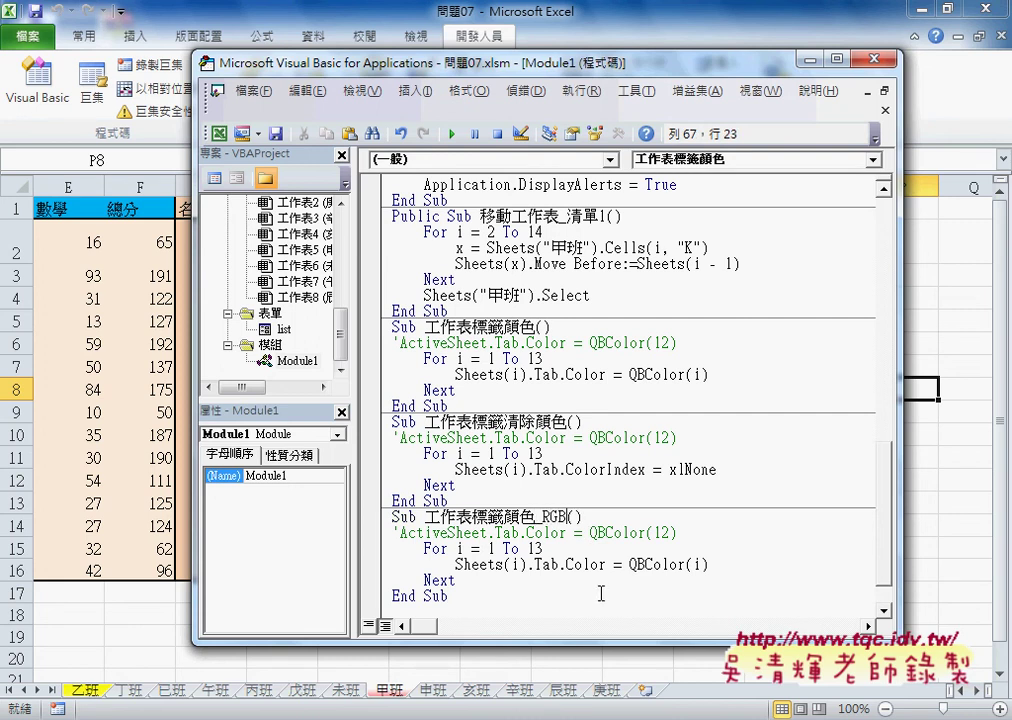
# - Replace QBColor(i) with RGB(255, 255, i) in the copied procedure
pyautogui.moveTo(629, 565); pyautogui.dragTo(686, 565)
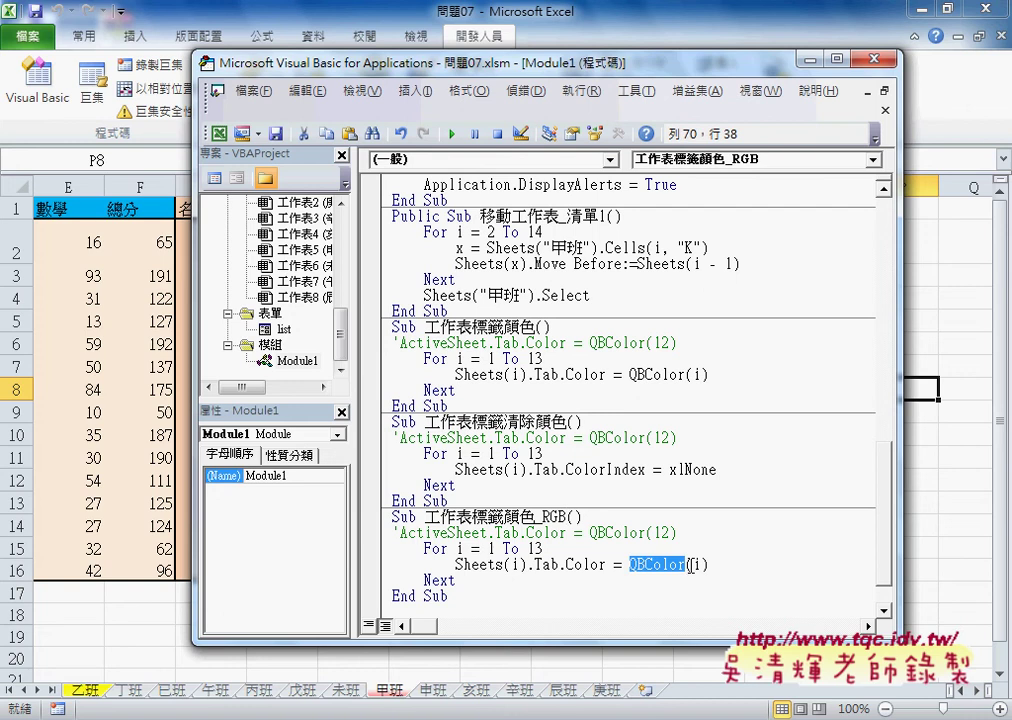
pyautogui.write('RGB')
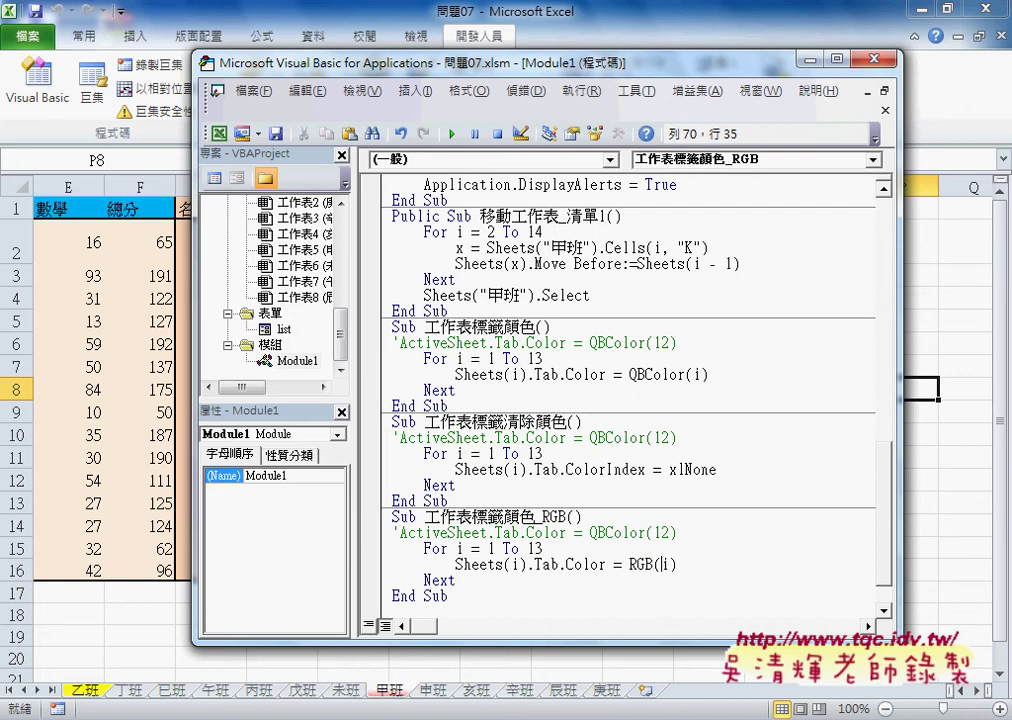
pyautogui.hotkey('shift', 'Right')
pyautogui.write('2')
pyautogui.write('55')
pyautogui.write(',255')
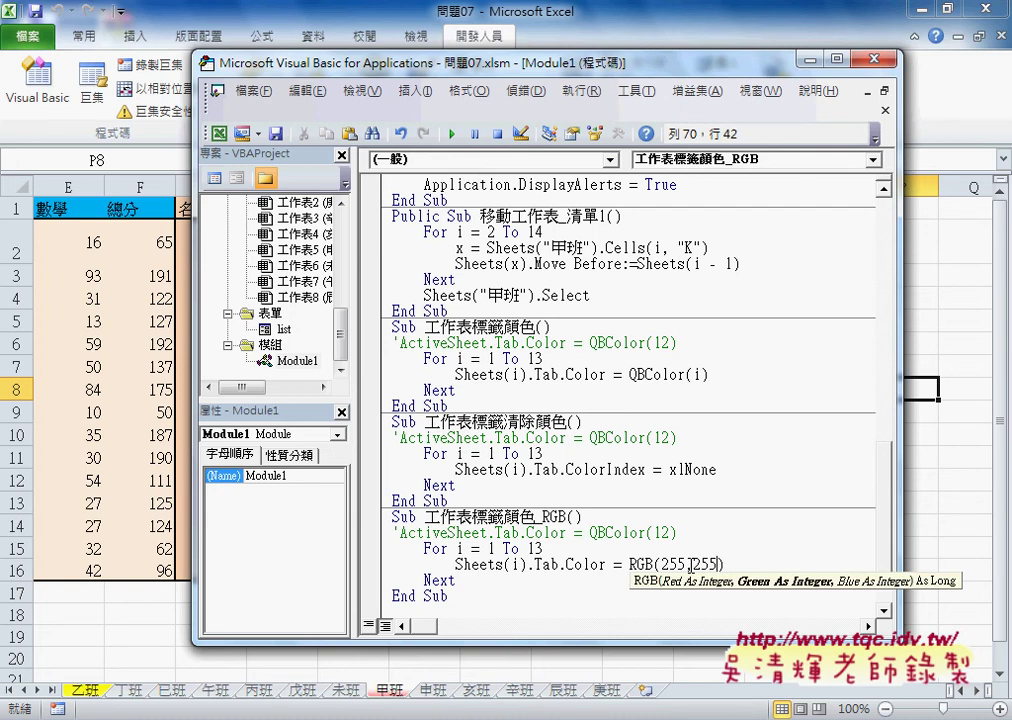
pyautogui.write(',')
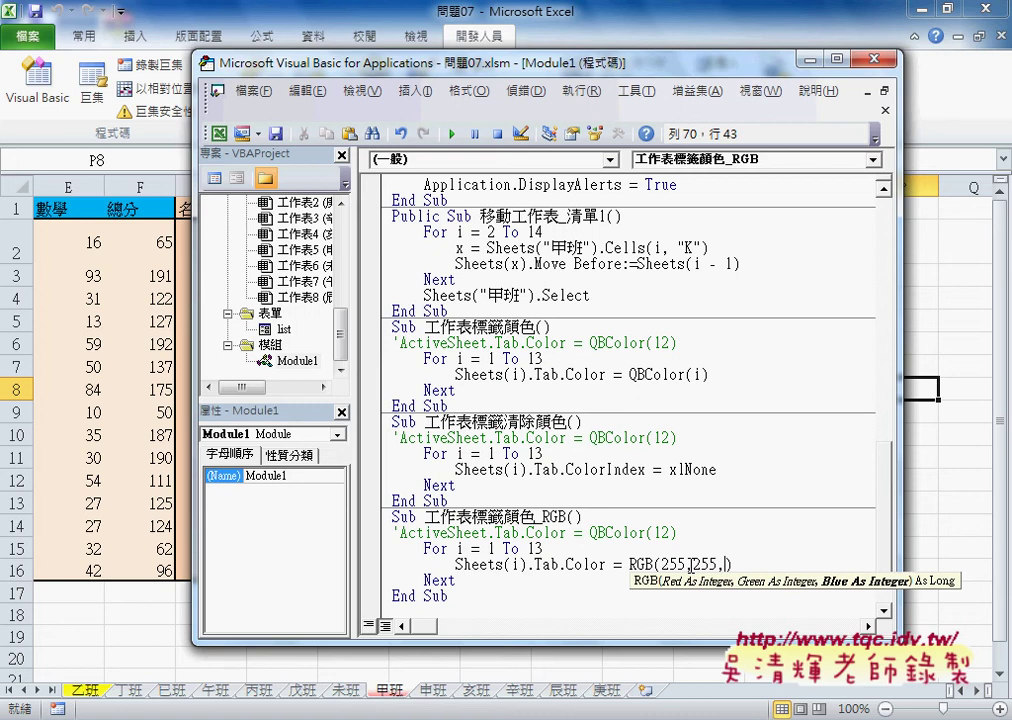
pyautogui.write('i')
pyautogui.press('Down')
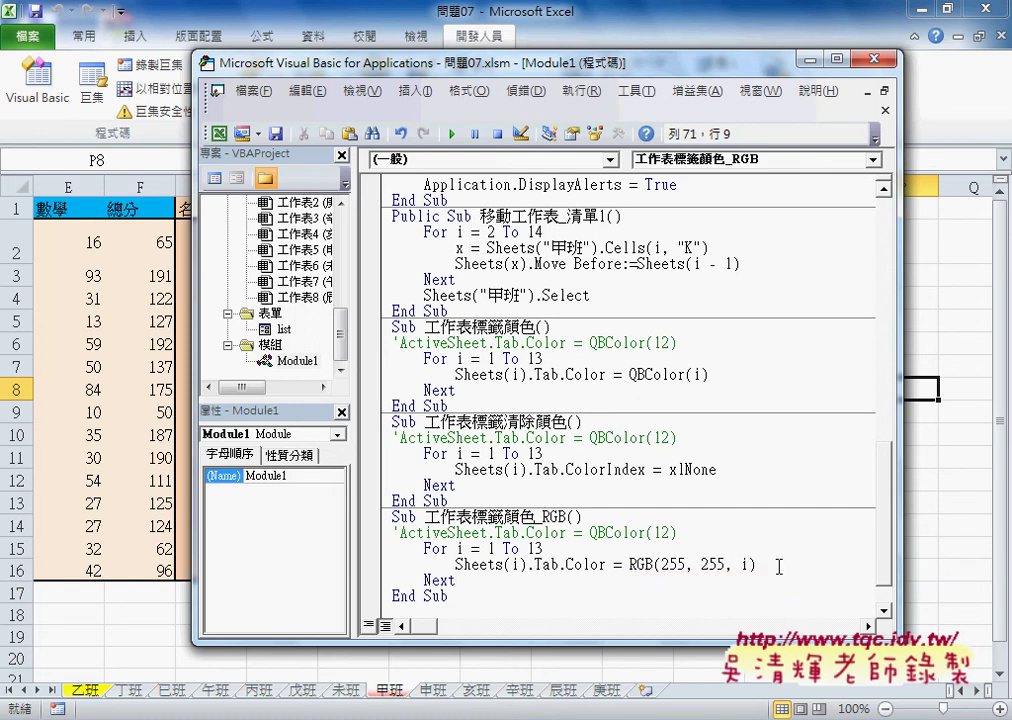
pyautogui.moveTo(758, 566); pyautogui.dragTo(654, 565)
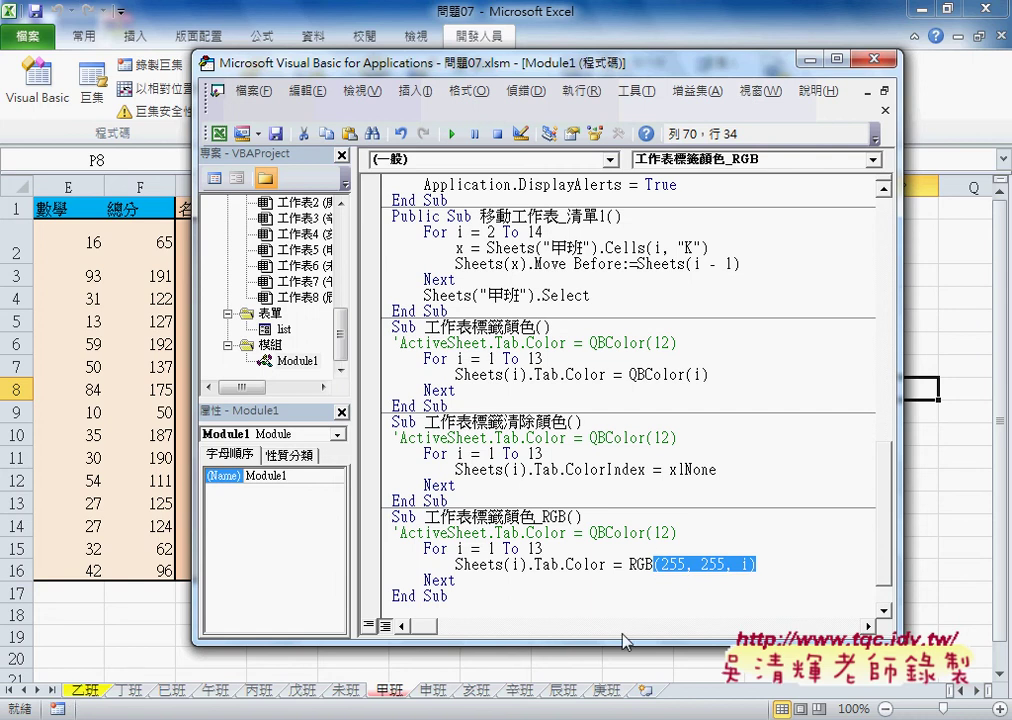
# - Change the blue argument to i * 3 and run the macro
pyautogui.click(609, 565)
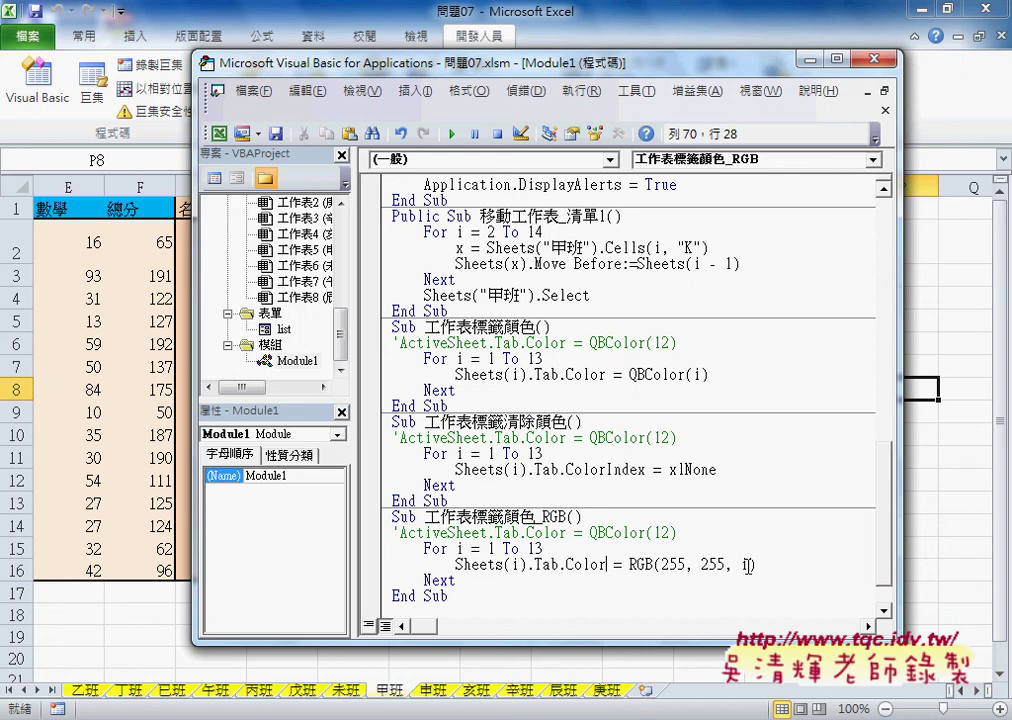
pyautogui.click(748, 566)
pyautogui.write('*')
pyautogui.write('3')
pyautogui.click(451, 134)
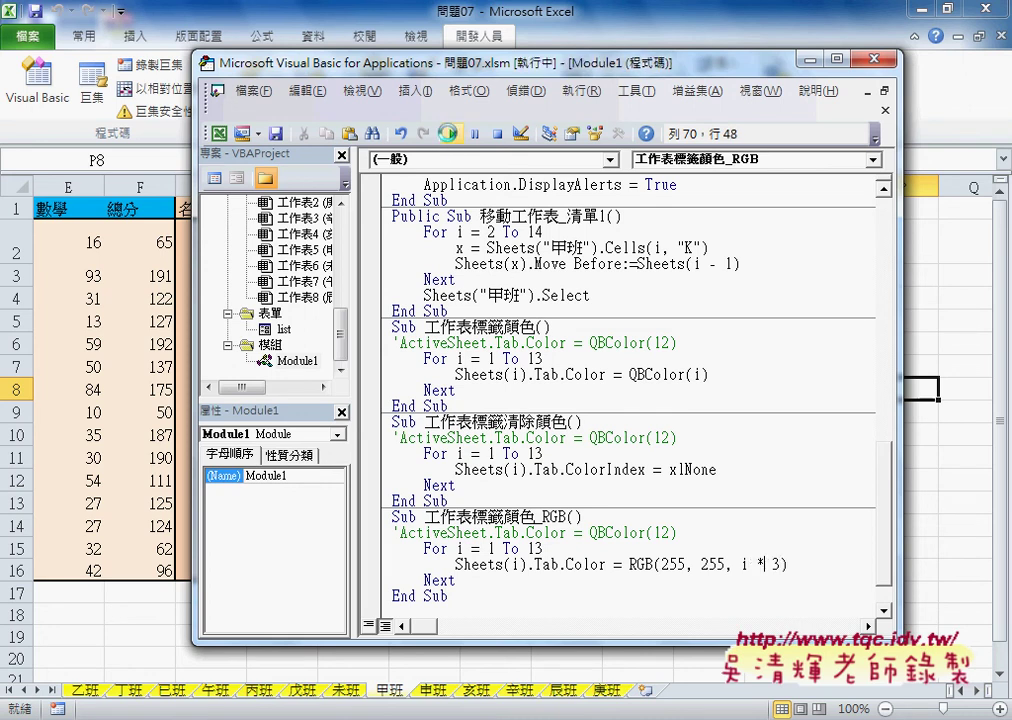
pyautogui.press('Up')
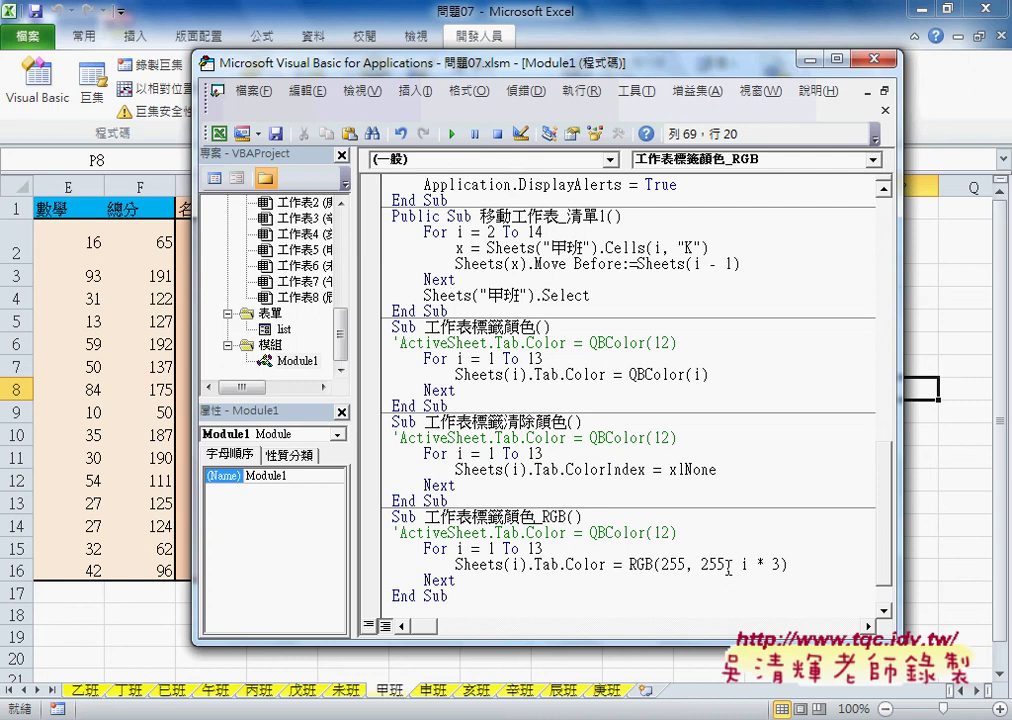
# - Replace the second 255 with i and rerun, tinting the sheet tabs red
pyautogui.moveTo(727, 565); pyautogui.dragTo(701, 565)
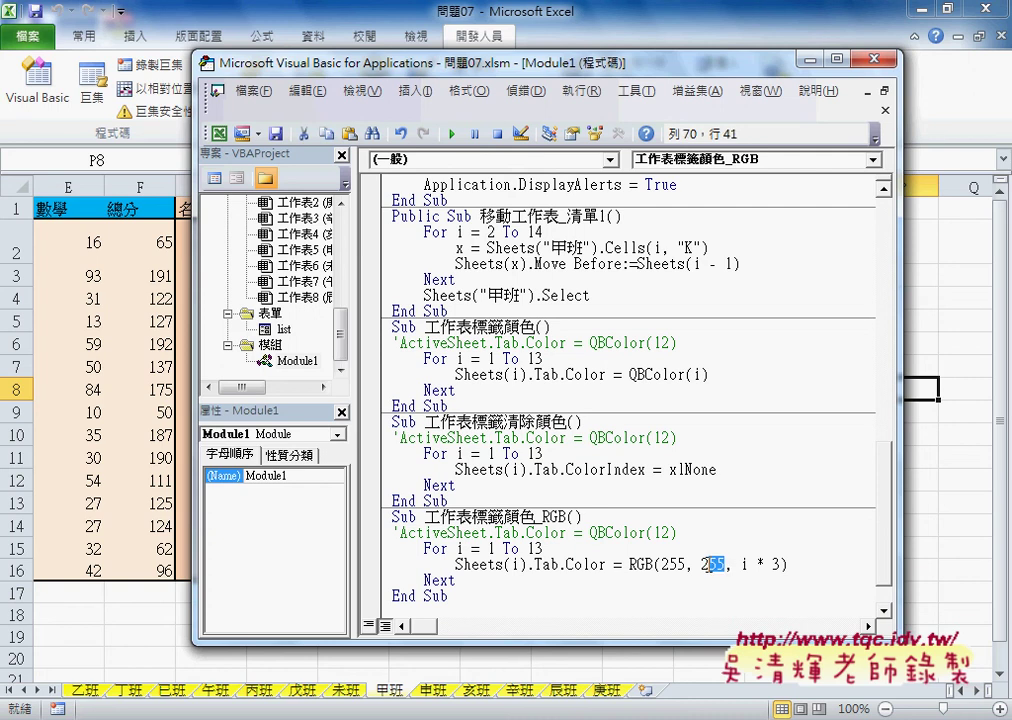
pyautogui.write('i')
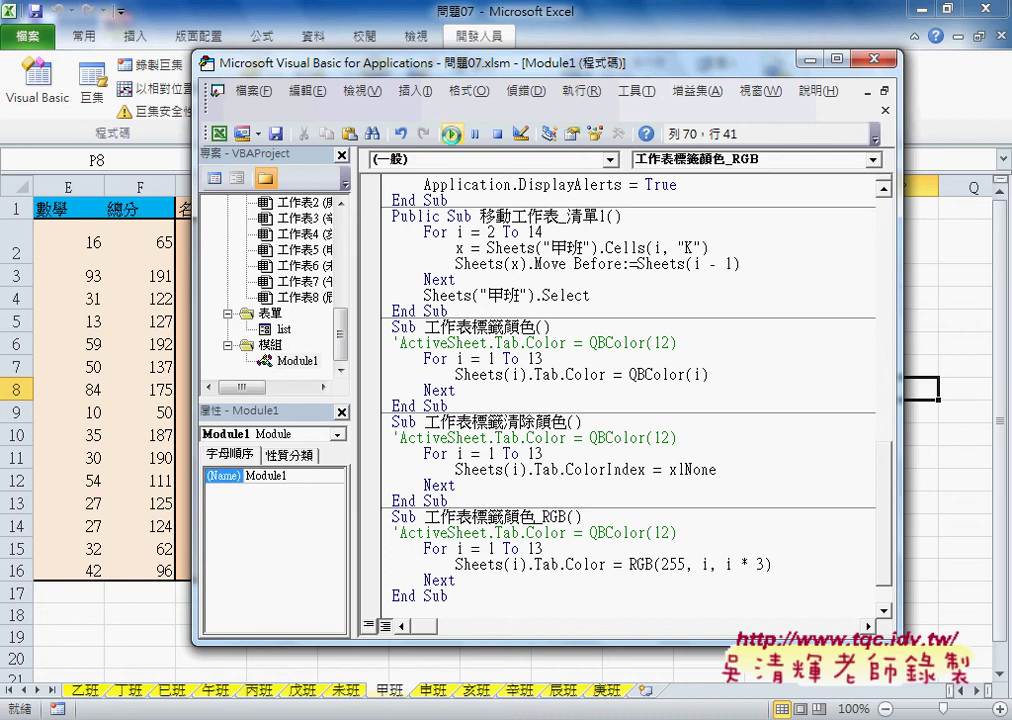
pyautogui.click(452, 134)
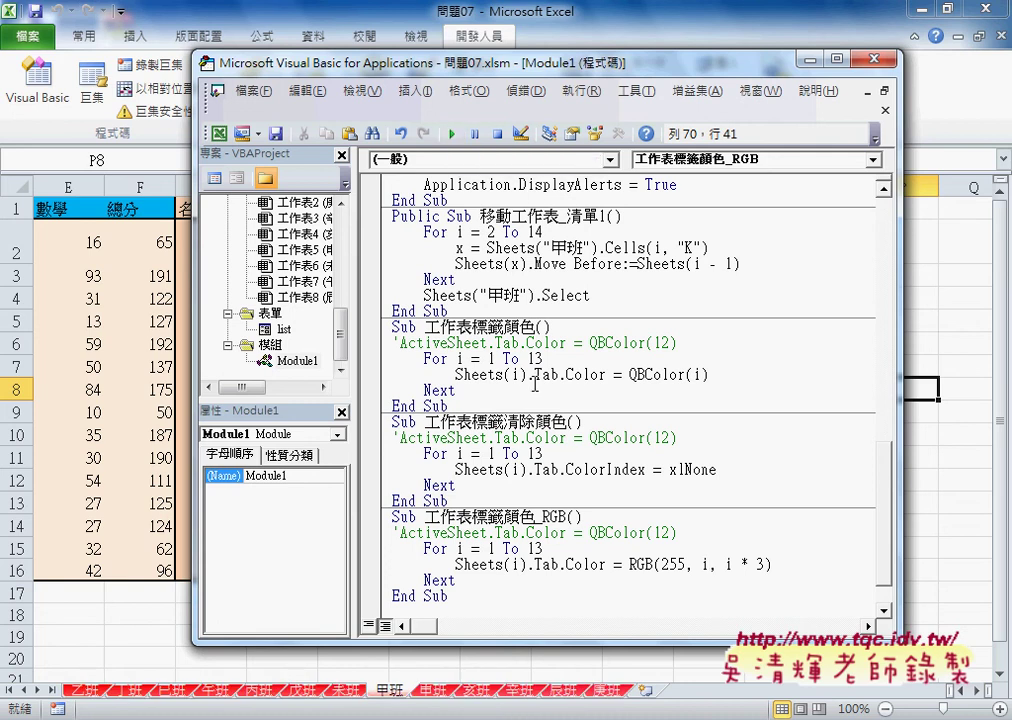
# - Replace the blue argument i * 3 with 0
pyautogui.hotkey('shift', 'Left')
pyautogui.moveTo(726, 564); pyautogui.dragTo(766, 564)
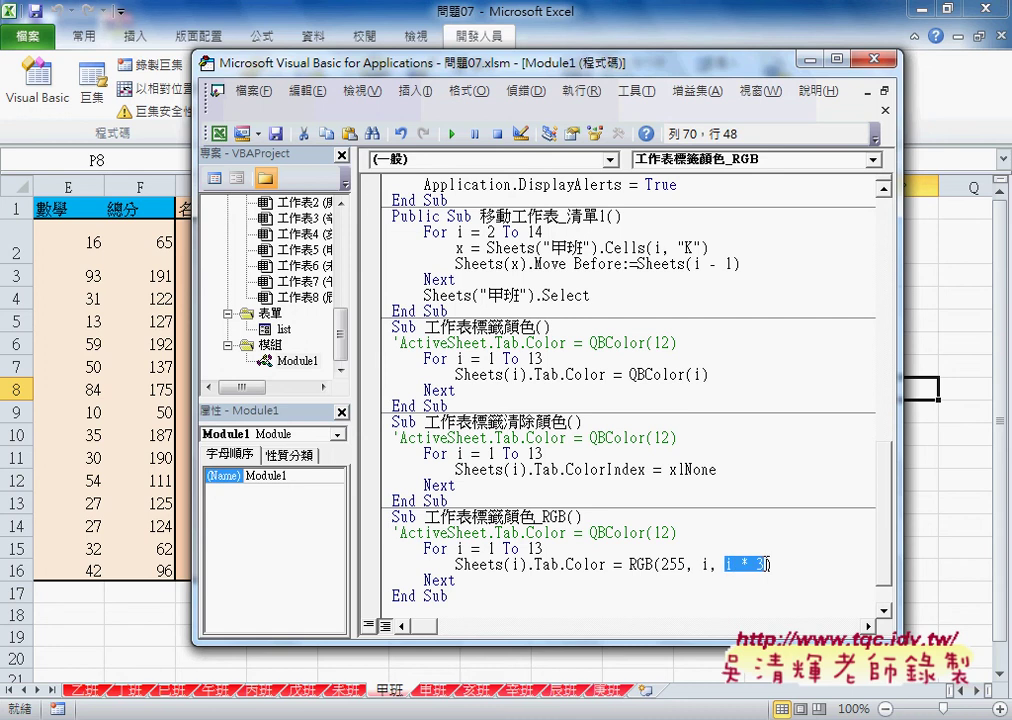
pyautogui.write('0')
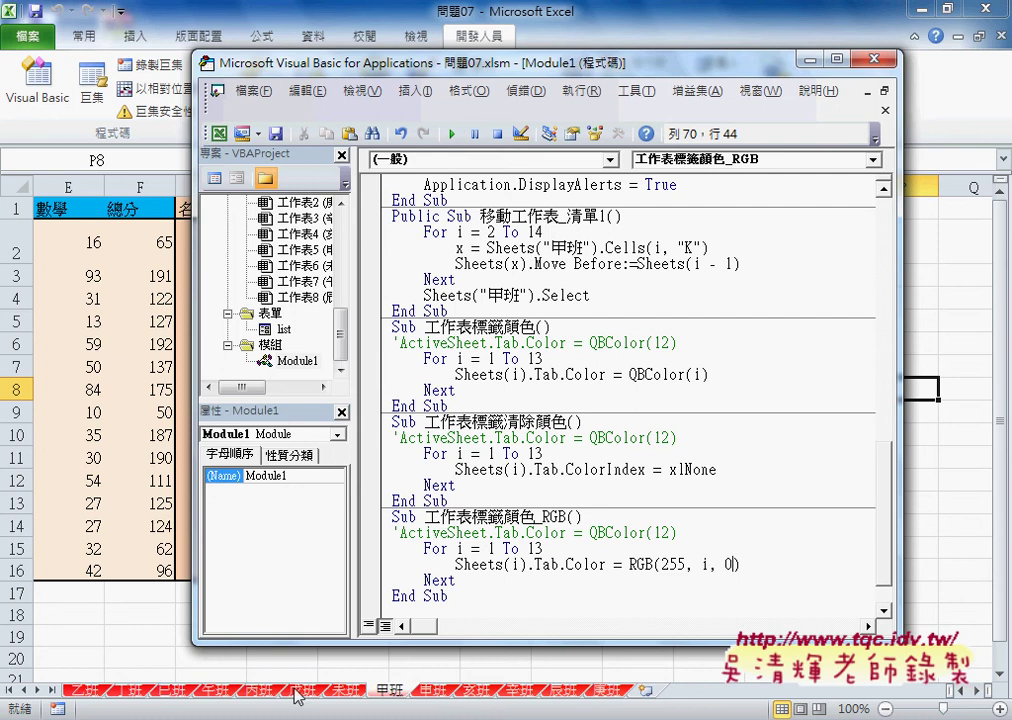
# - Set the green argument to vba.Rnd and bring up Help for the Rnd function
pyautogui.doubleClick(705, 563)
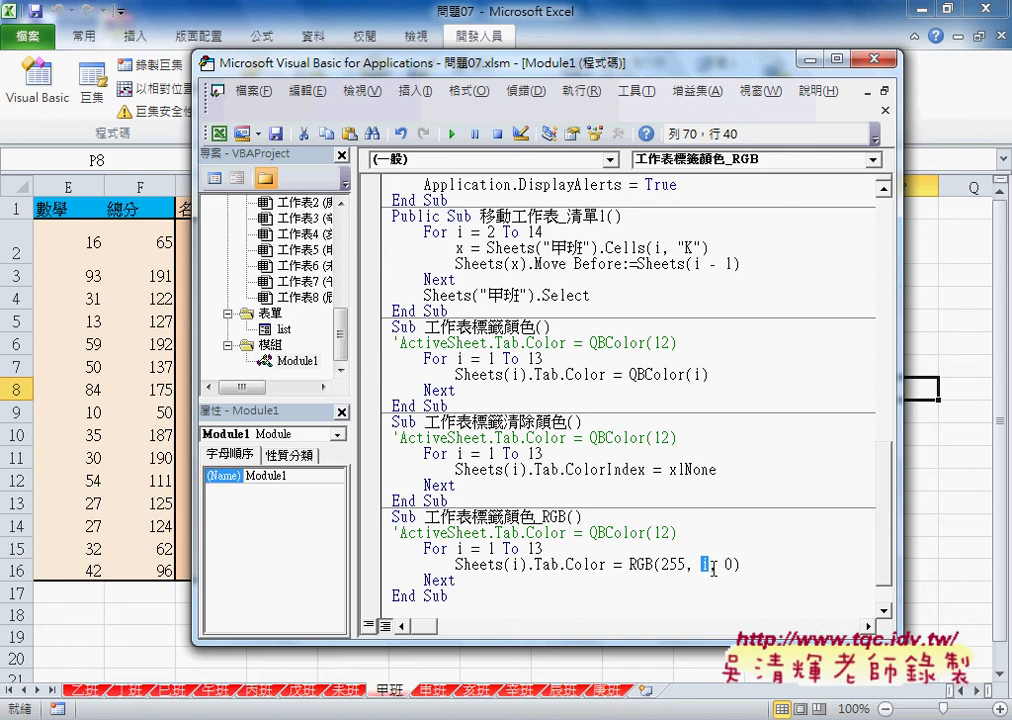
pyautogui.write('i')
pyautogui.doubleClick(704, 564)
pyautogui.write('vba')
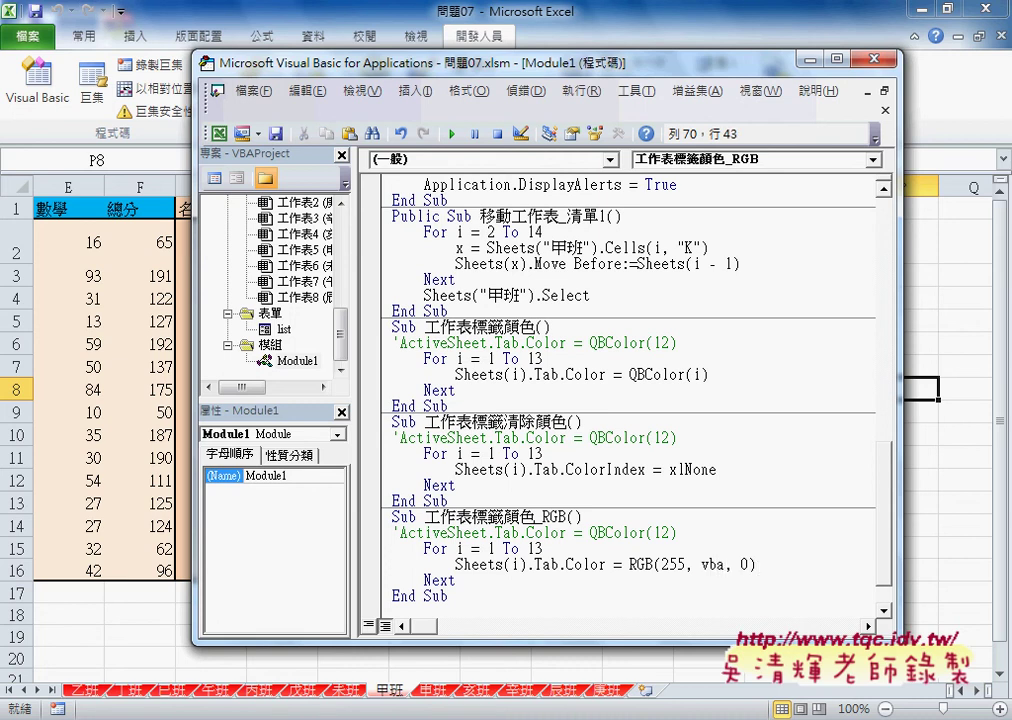
pyautogui.write('.r')
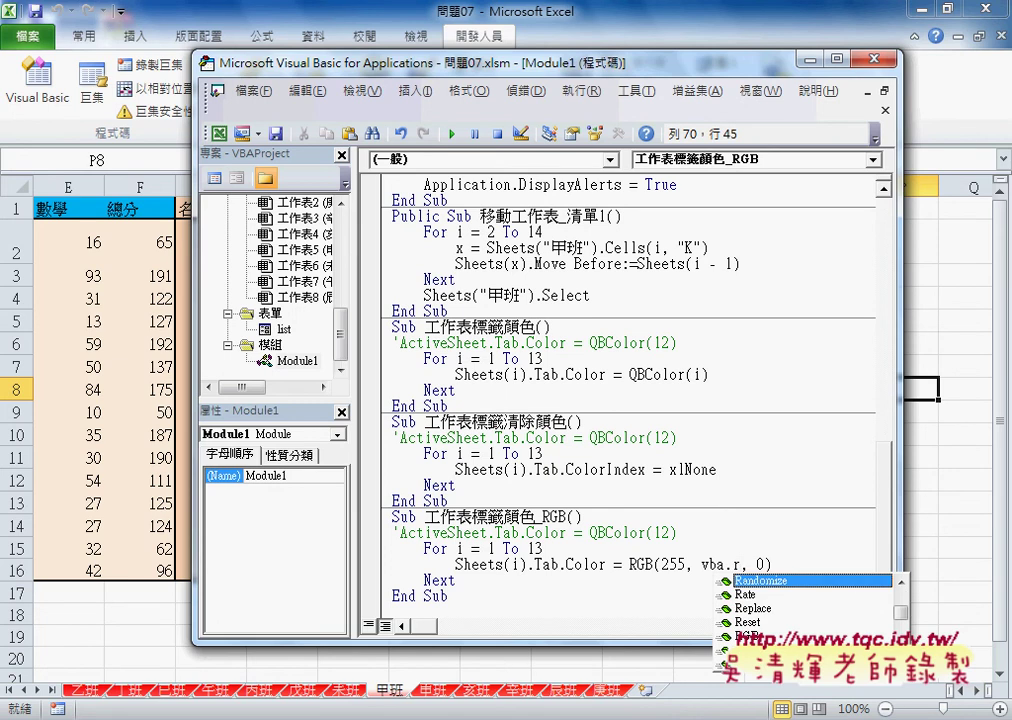
pyautogui.write('nd')
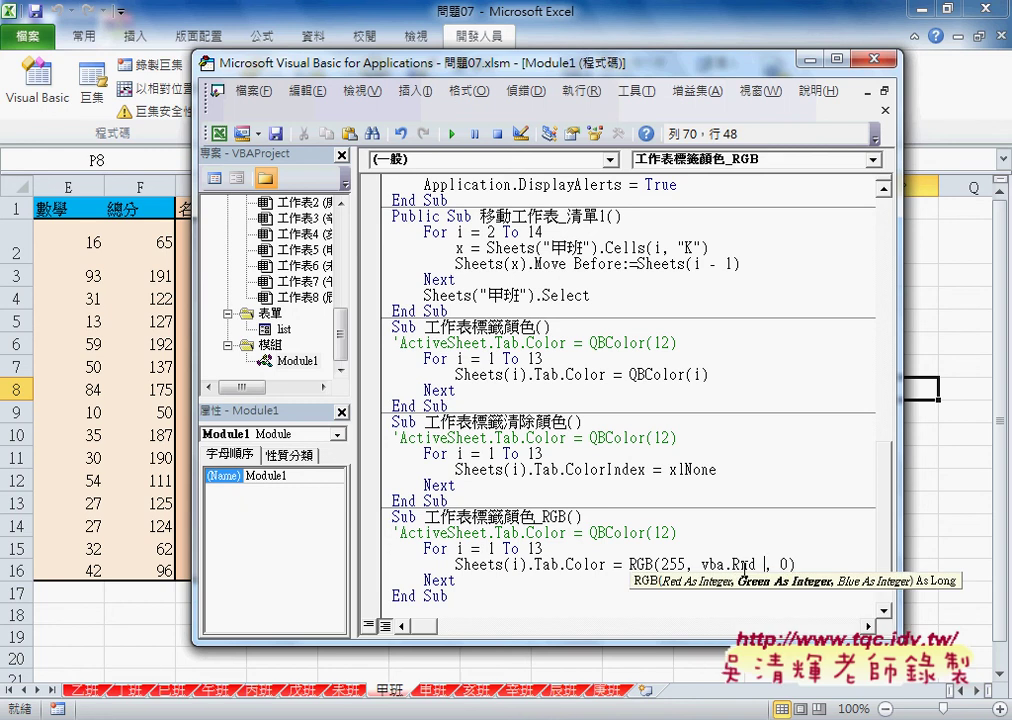
pyautogui.click(745, 565)
pyautogui.press('F1')
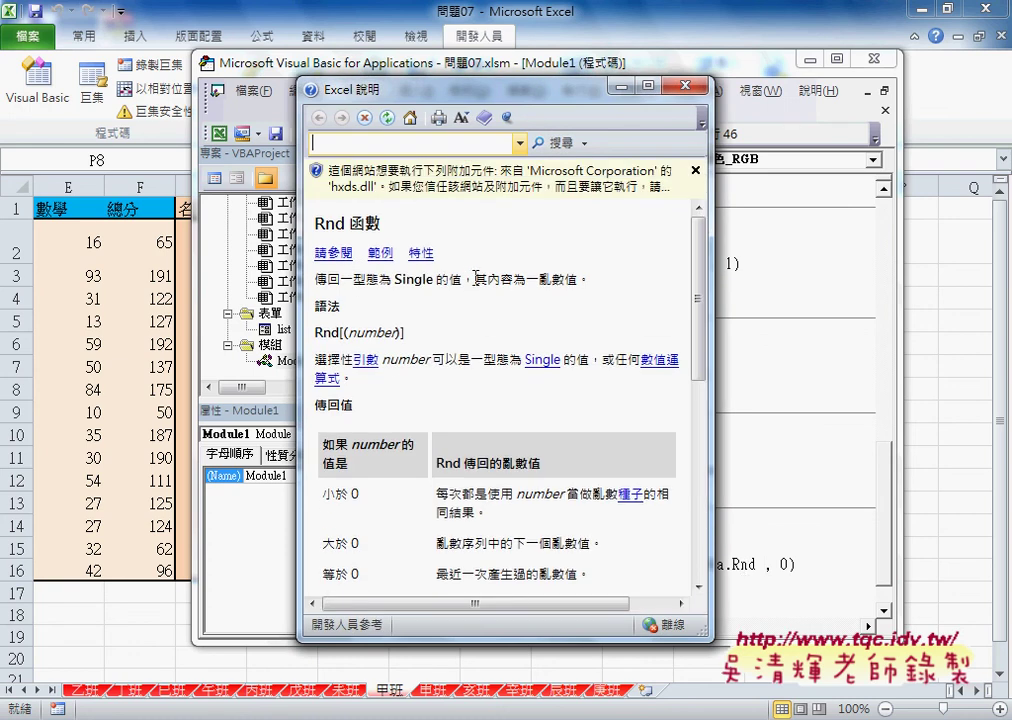
pyautogui.moveTo(394, 280); pyautogui.dragTo(432, 285)
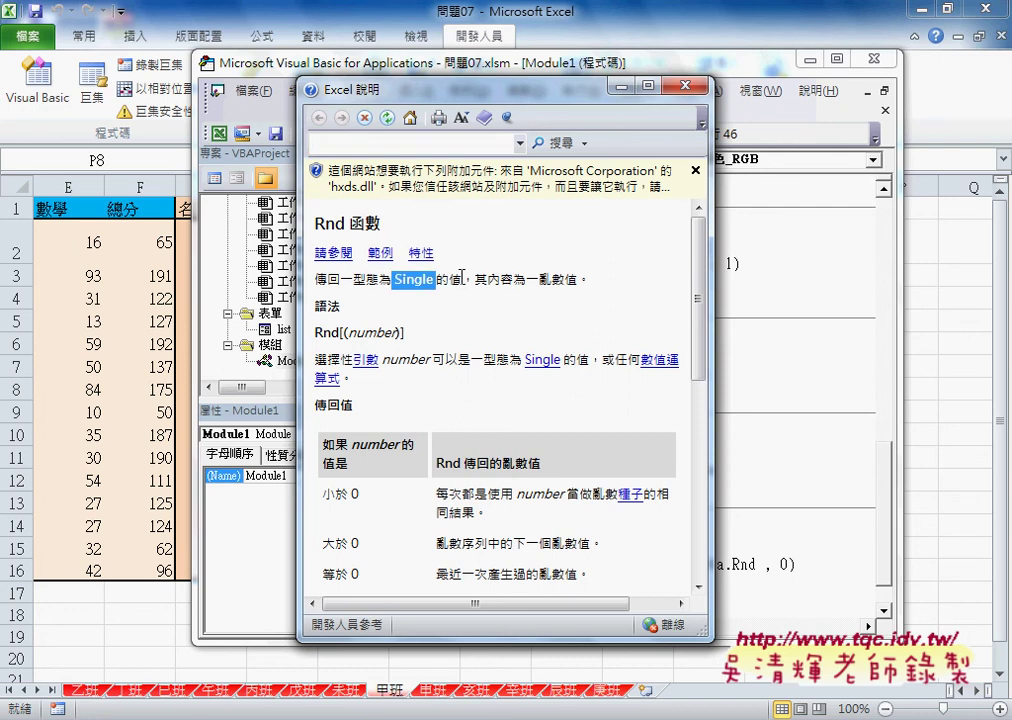
pyautogui.moveTo(578, 280); pyautogui.dragTo(541, 281)
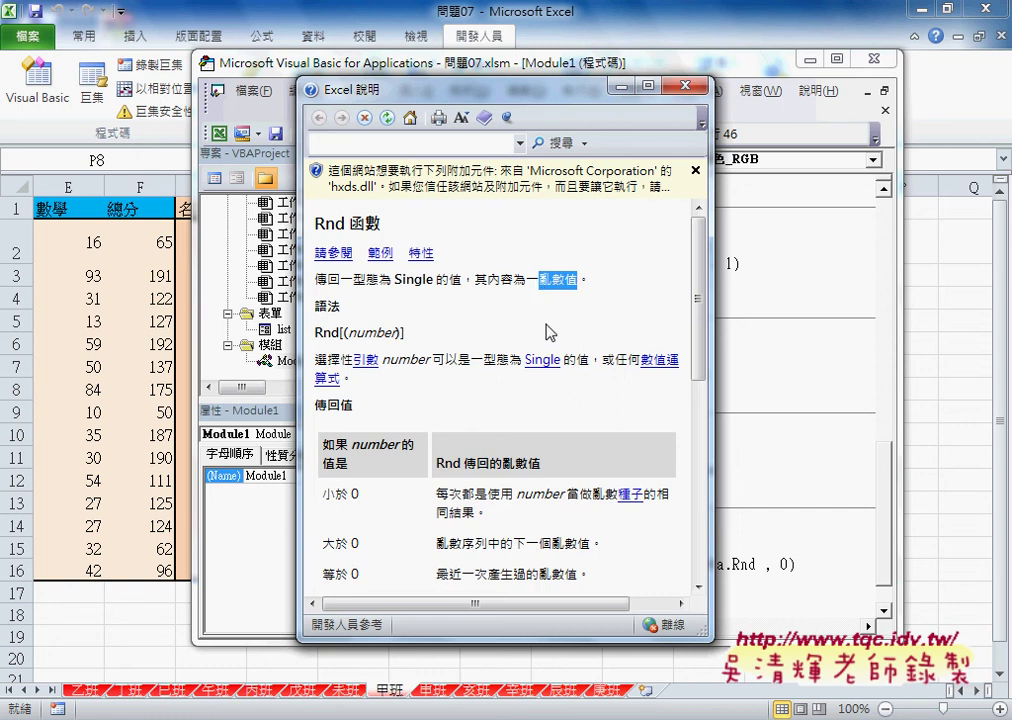
pyautogui.scroll(-1, 546, 332)
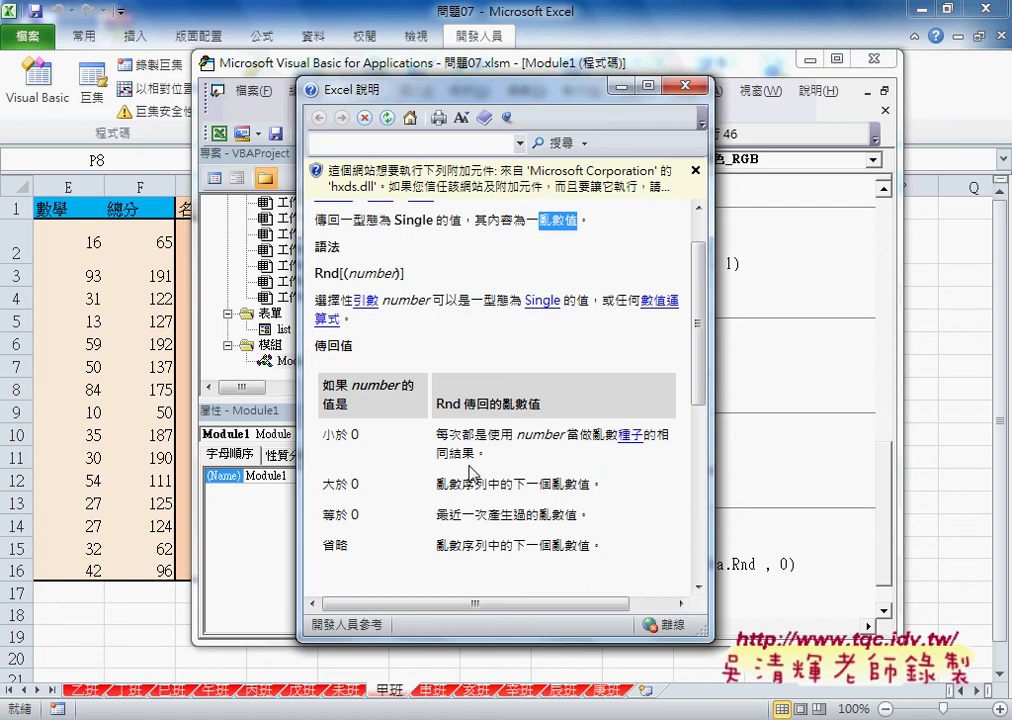
pyautogui.scroll(-4, 472, 474)
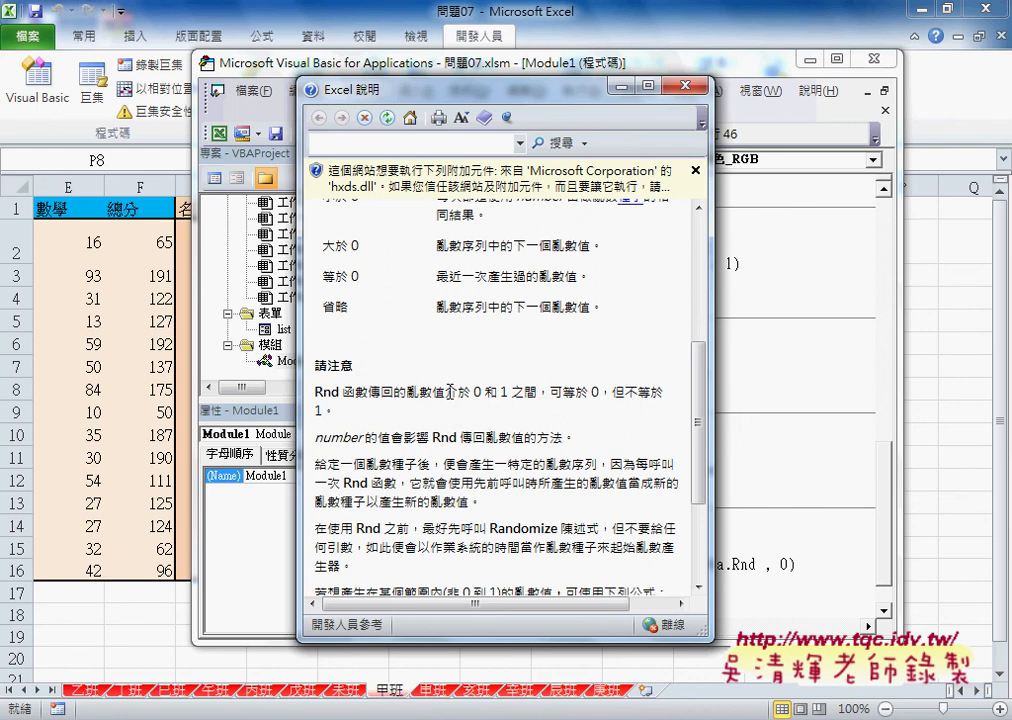
pyautogui.moveTo(444, 392)
pyautogui.mouseDown()
pyautogui.moveTo(603, 392)
pyautogui.moveTo(327, 410)
pyautogui.mouseUp()
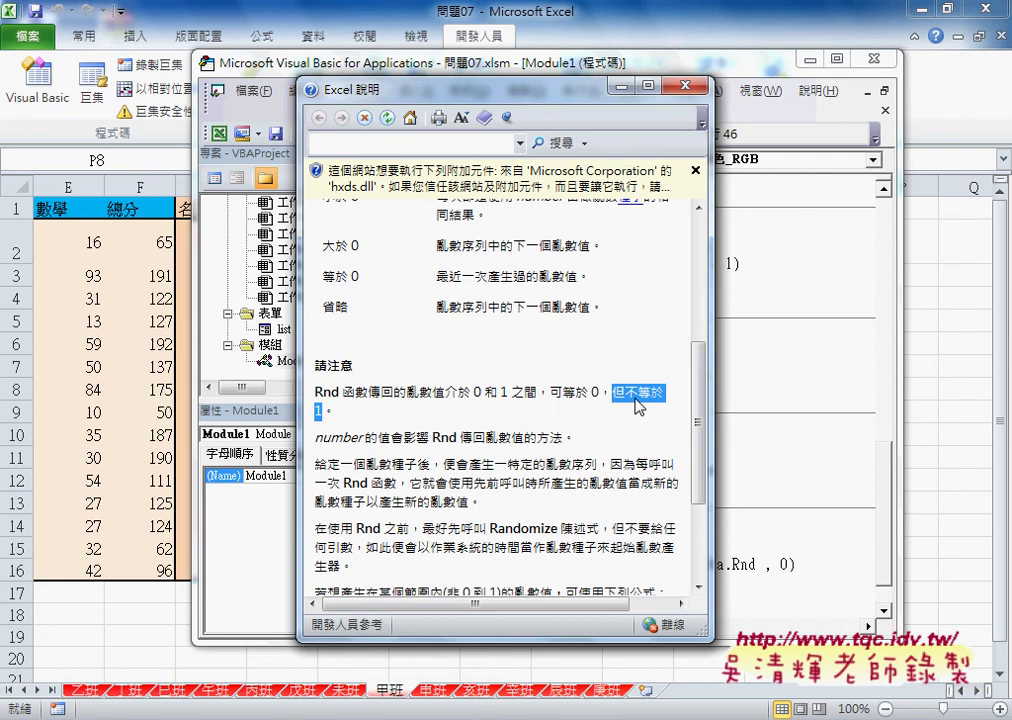
# - Minimize Help and change vba.Rnd to Rnd()*256 in the RGB line
pyautogui.click(621, 91)
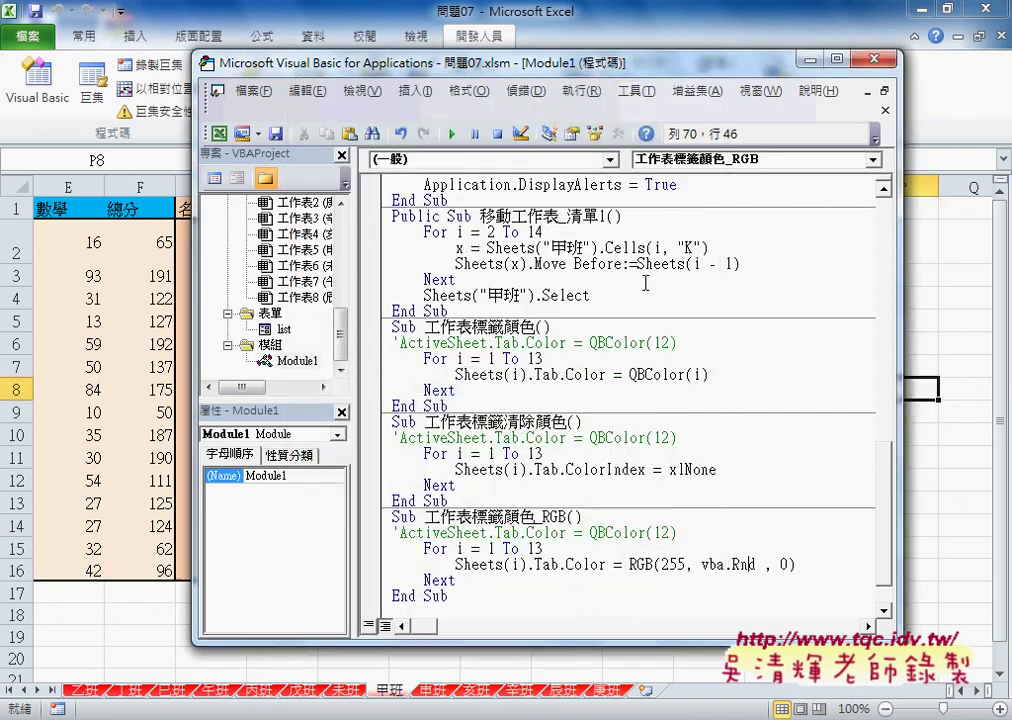
pyautogui.moveTo(757, 565); pyautogui.dragTo(704, 566)
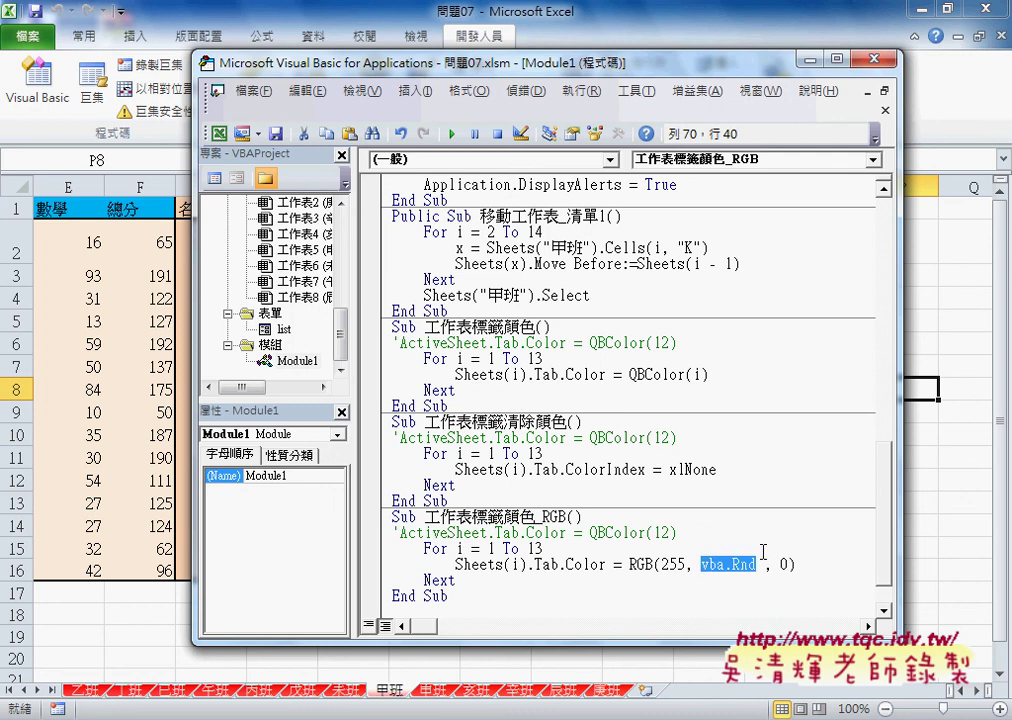
pyautogui.click(763, 565)
pyautogui.moveTo(732, 565); pyautogui.dragTo(703, 568)
pyautogui.press('Delete')
pyautogui.press('Right')
pyautogui.press('Right')
pyautogui.press('Right')
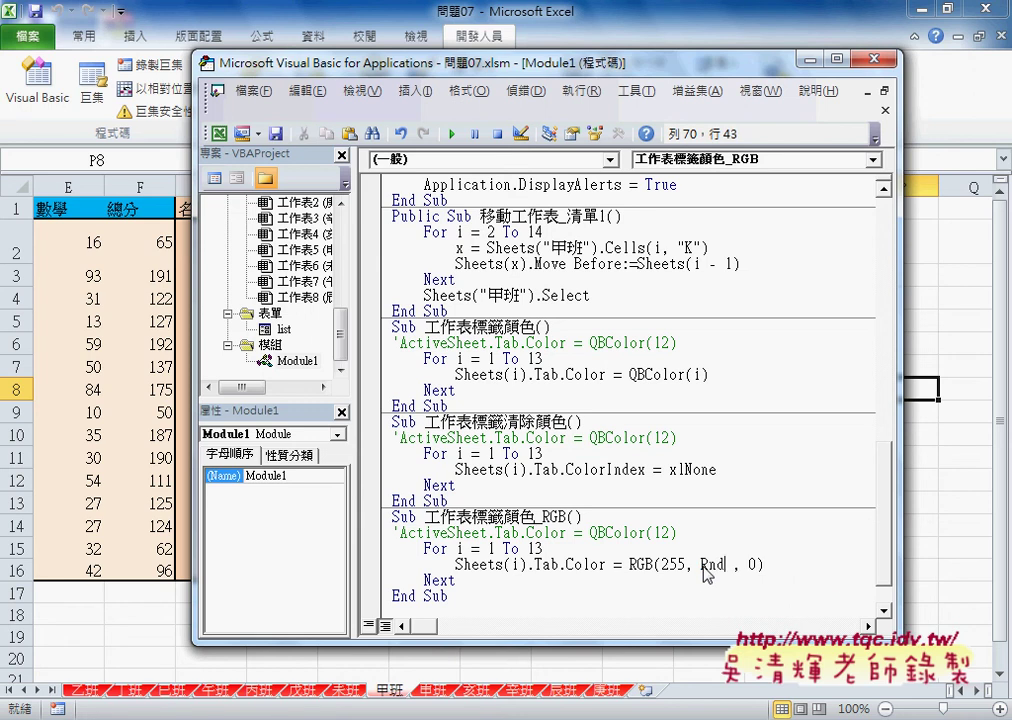
pyautogui.write('()')
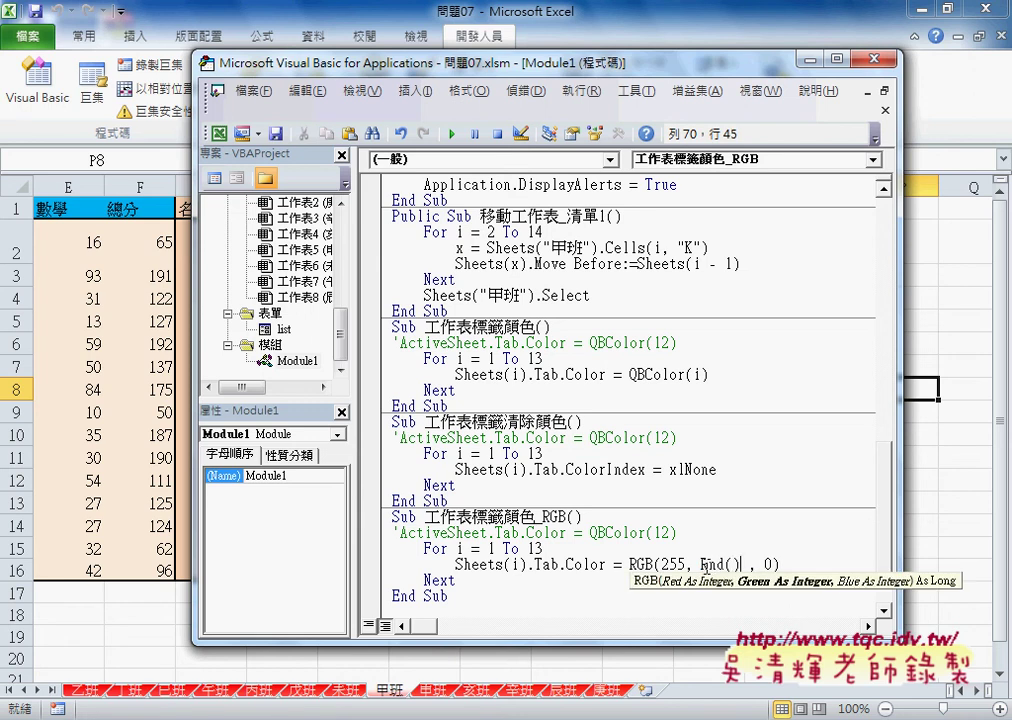
pyautogui.moveTo(700, 566); pyautogui.dragTo(740, 566)
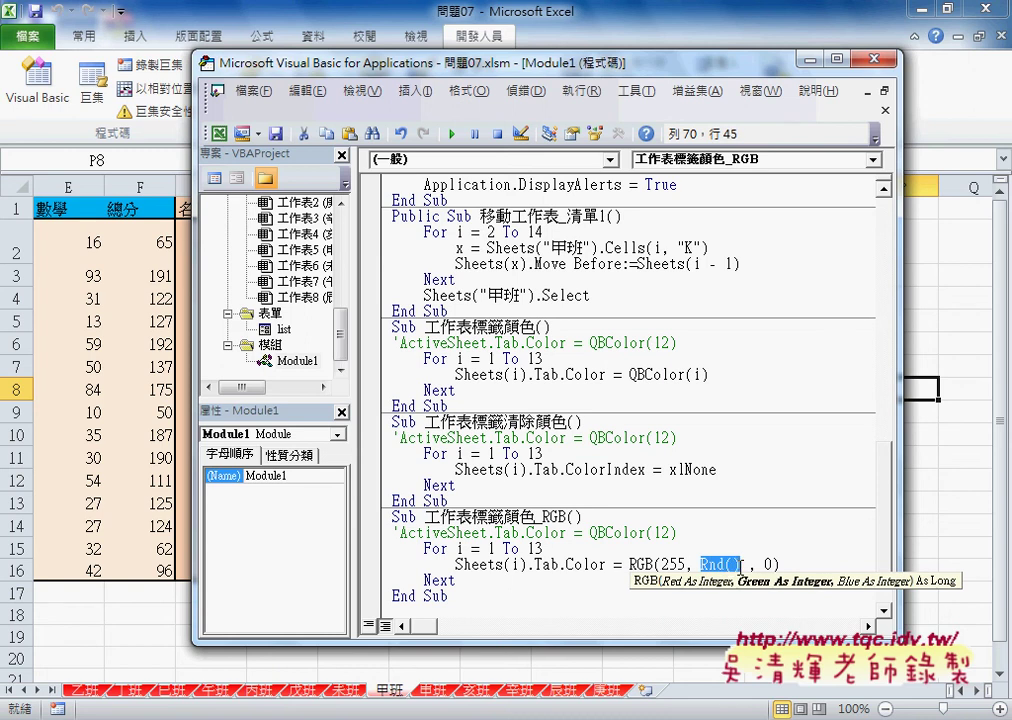
pyautogui.click(740, 566)
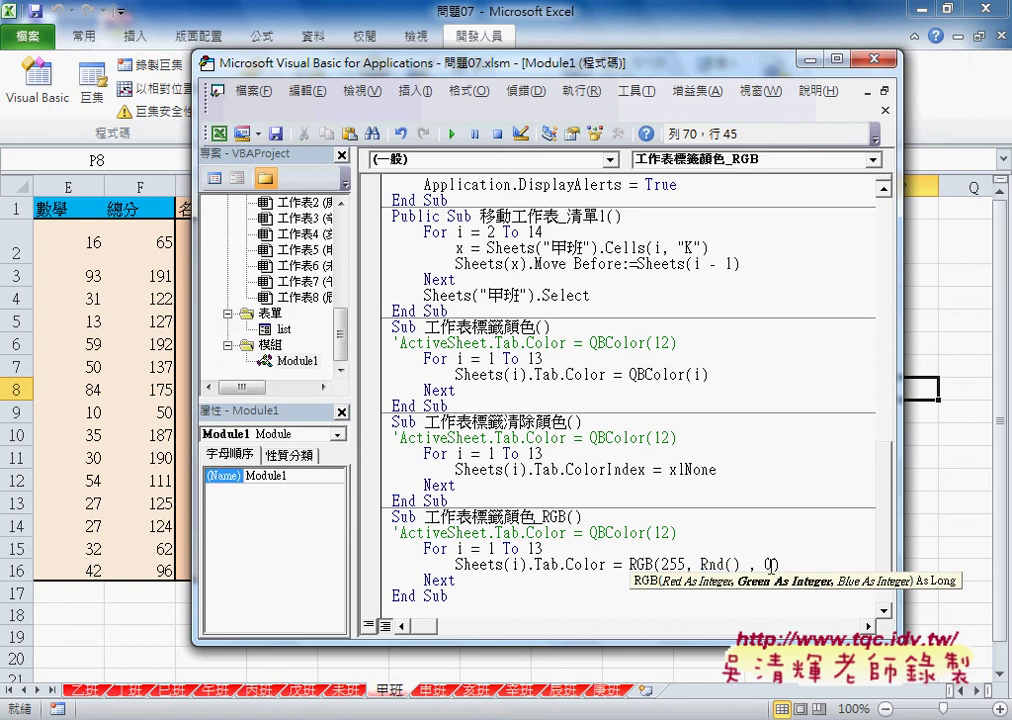
pyautogui.write('*2')
pyautogui.write('5')
pyautogui.write('6')
# - Wrap Rnd()*256 in int( … ) so the green value is int(Rnd()*256)
pyautogui.hotkey('shift', 'Left')
pyautogui.hotkey('shift', 'Left')
pyautogui.hotkey('shift', 'Left')
pyautogui.hotkey('shift', 'Left')
pyautogui.hotkey('shift', 'Left')
pyautogui.hotkey('shift', 'Left')
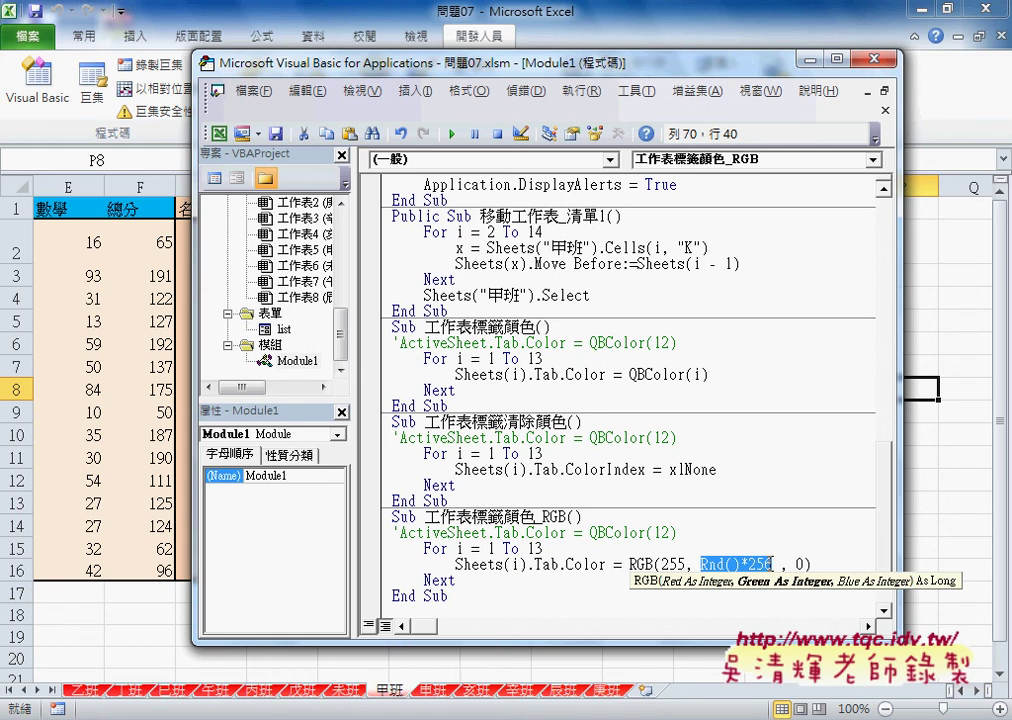
pyautogui.moveTo(700, 565); pyautogui.dragTo(771, 565)
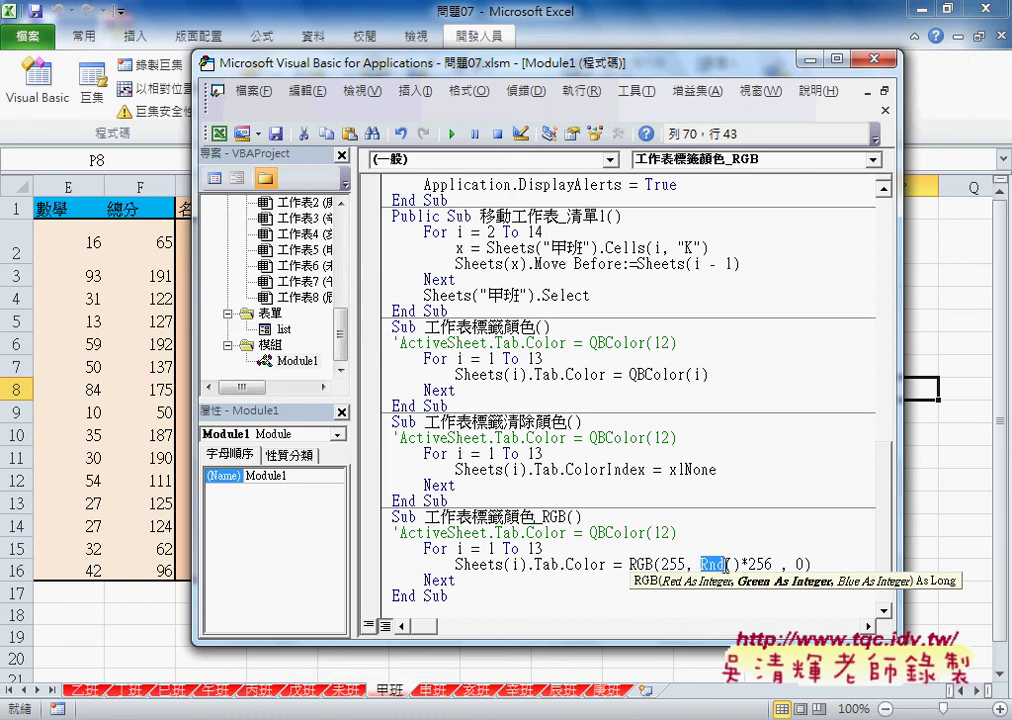
pyautogui.click(701, 565)
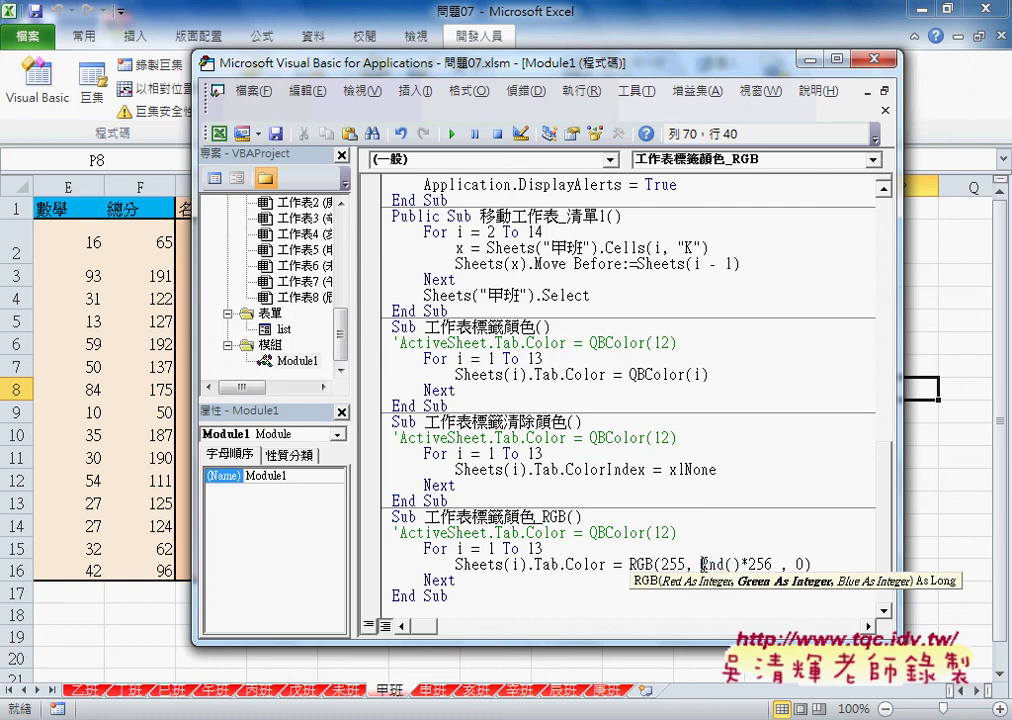
pyautogui.write('i')
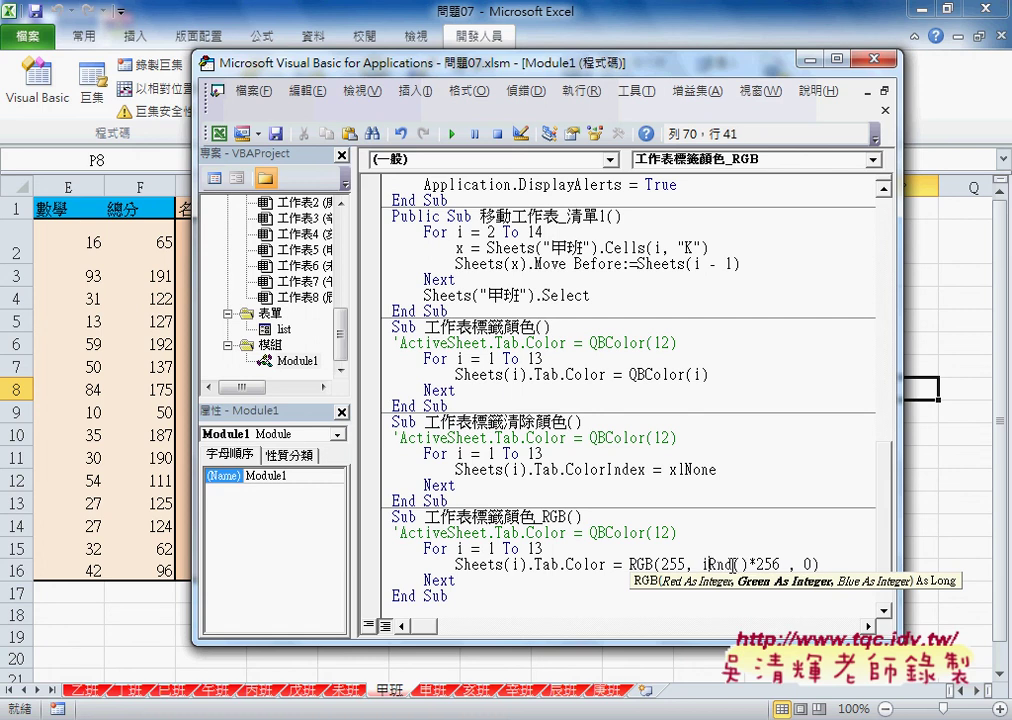
pyautogui.write('nt(')
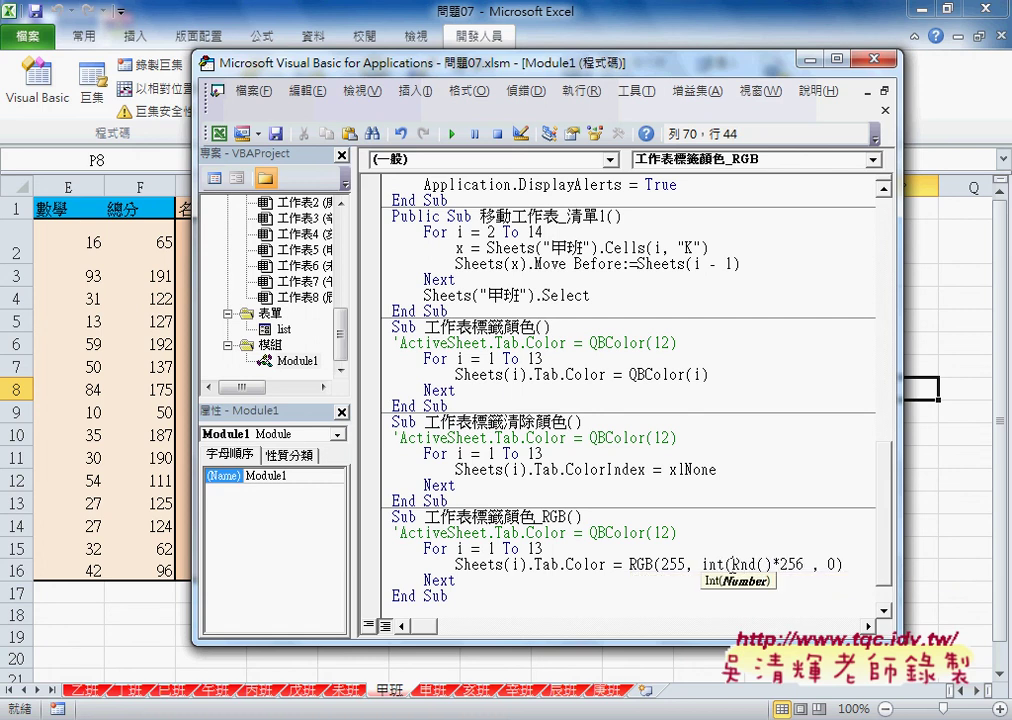
pyautogui.press('Right')
pyautogui.press('Right')
pyautogui.press('Right')
pyautogui.press('Right')
pyautogui.write(')')
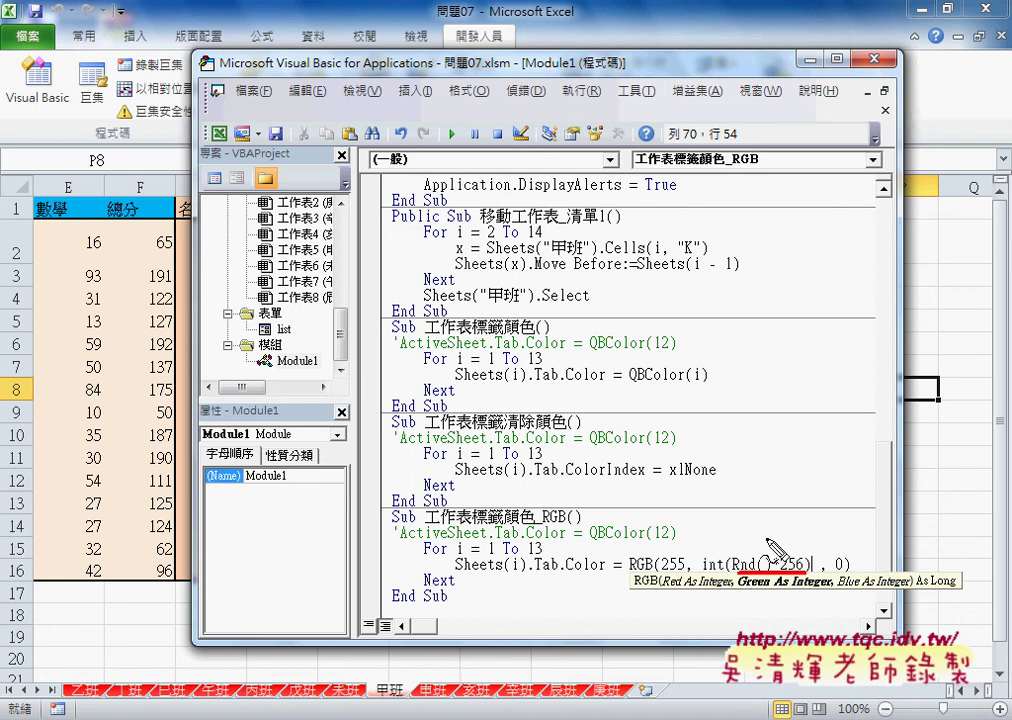
# - Commit the edited line so VBA formats it as RGB(255, Int(Rnd() * 256), 0)
pyautogui.moveTo(763, 524)
pyautogui.mouseDown()
pyautogui.moveTo(857, 540)
pyautogui.moveTo(870, 525)
pyautogui.moveTo(868, 542)
pyautogui.moveTo(950, 530)
pyautogui.mouseUp()
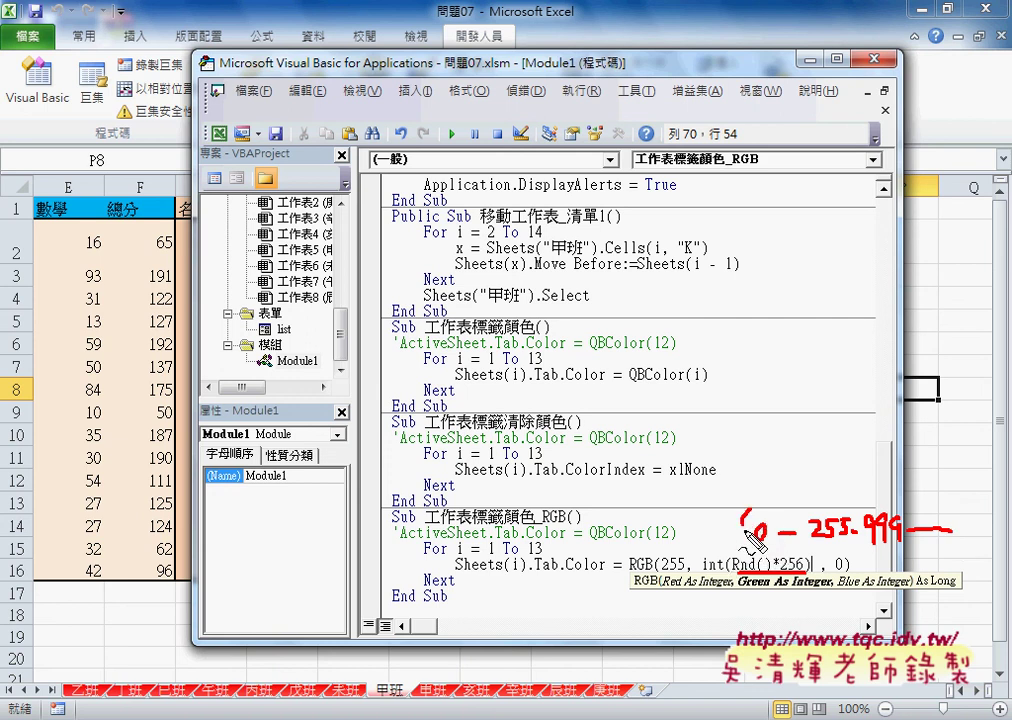
pyautogui.moveTo(750, 512); pyautogui.dragTo(749, 542)
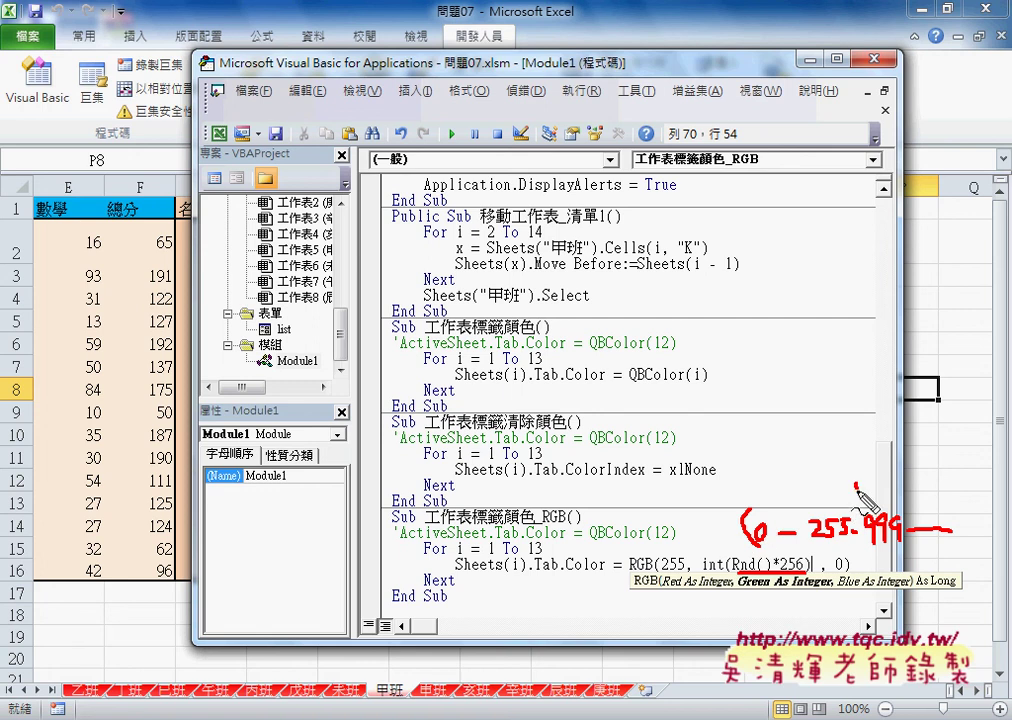
pyautogui.moveTo(857, 484); pyautogui.dragTo(857, 605)
pyautogui.moveTo(905, 490); pyautogui.dragTo(868, 545)
pyautogui.moveTo(870, 498); pyautogui.dragTo(908, 552)
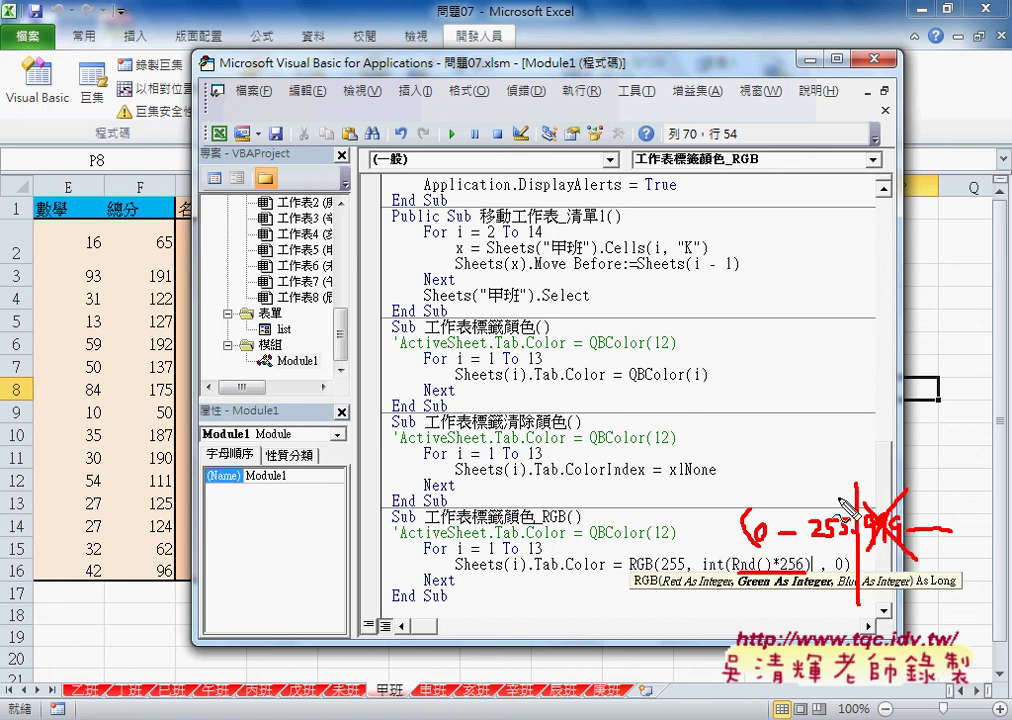
pyautogui.moveTo(770, 571); pyautogui.dragTo(808, 571)
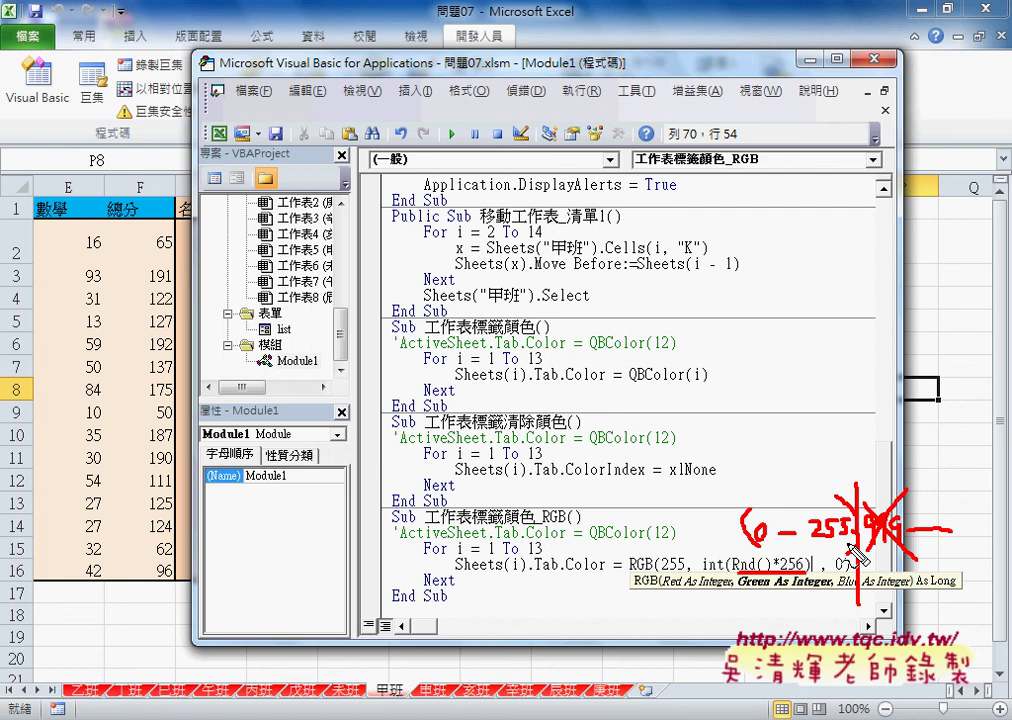
pyautogui.click(849, 544)
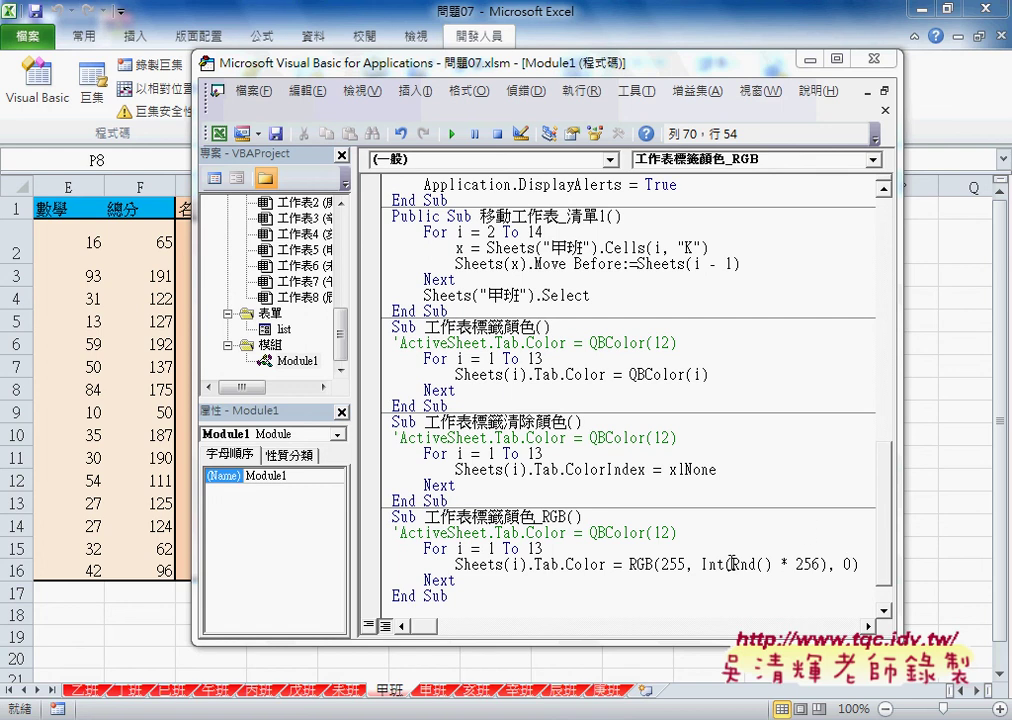
# - Run 工作表標籤顏色_RGB, giving each sheet tab a random red-to-yellow shade
pyautogui.moveTo(701, 565); pyautogui.dragTo(826, 565)
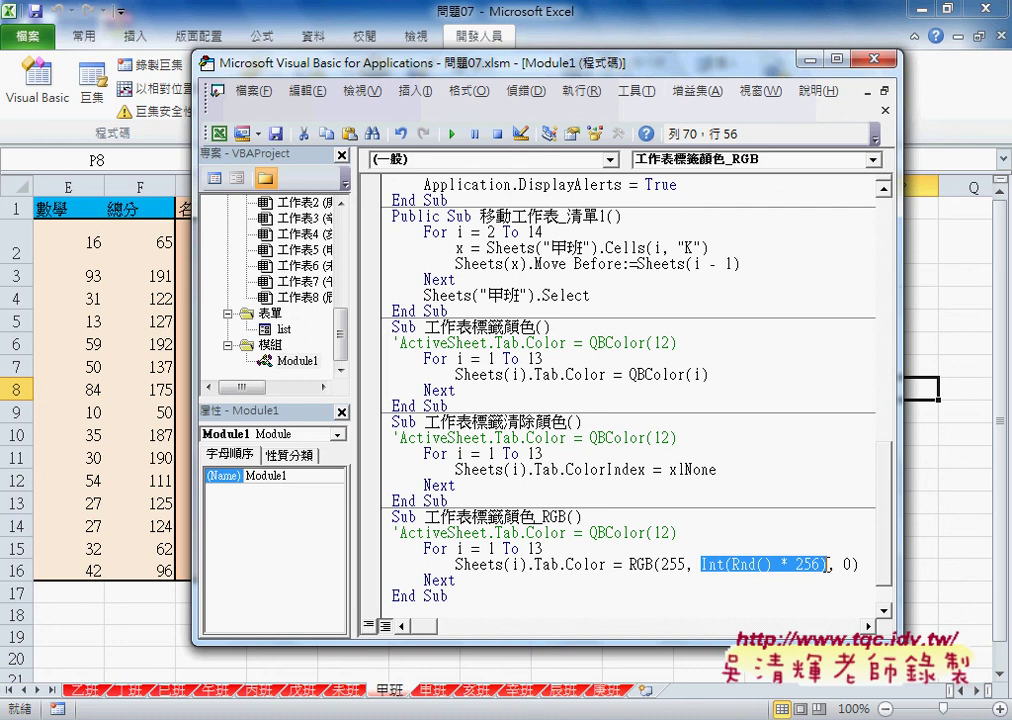
pyautogui.click(731, 565)
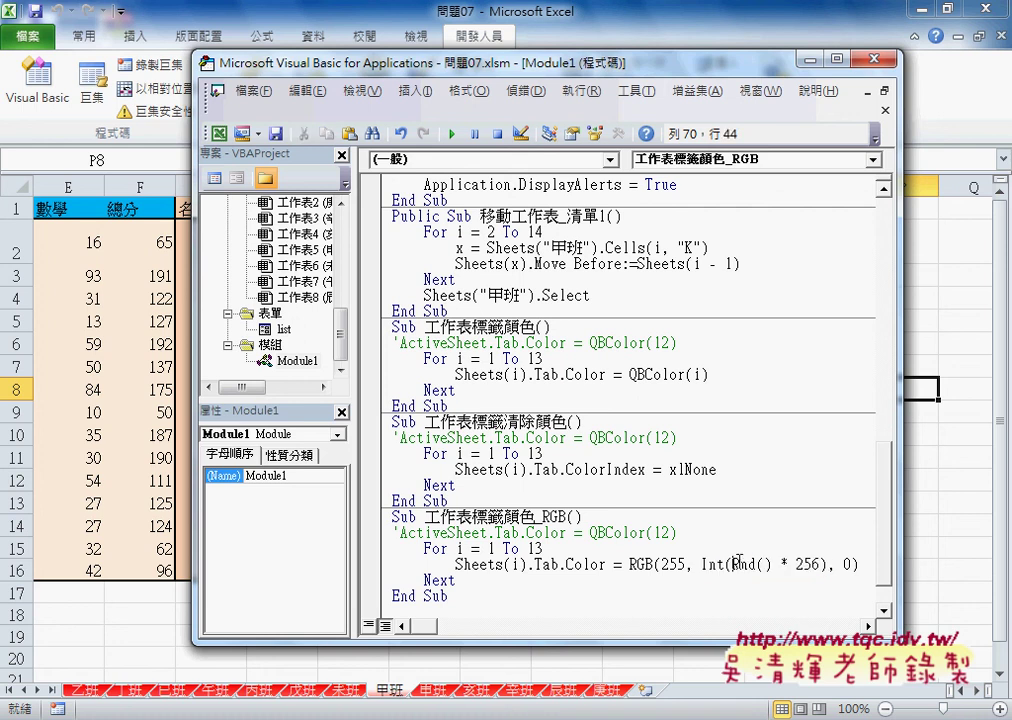
pyautogui.click(453, 133)
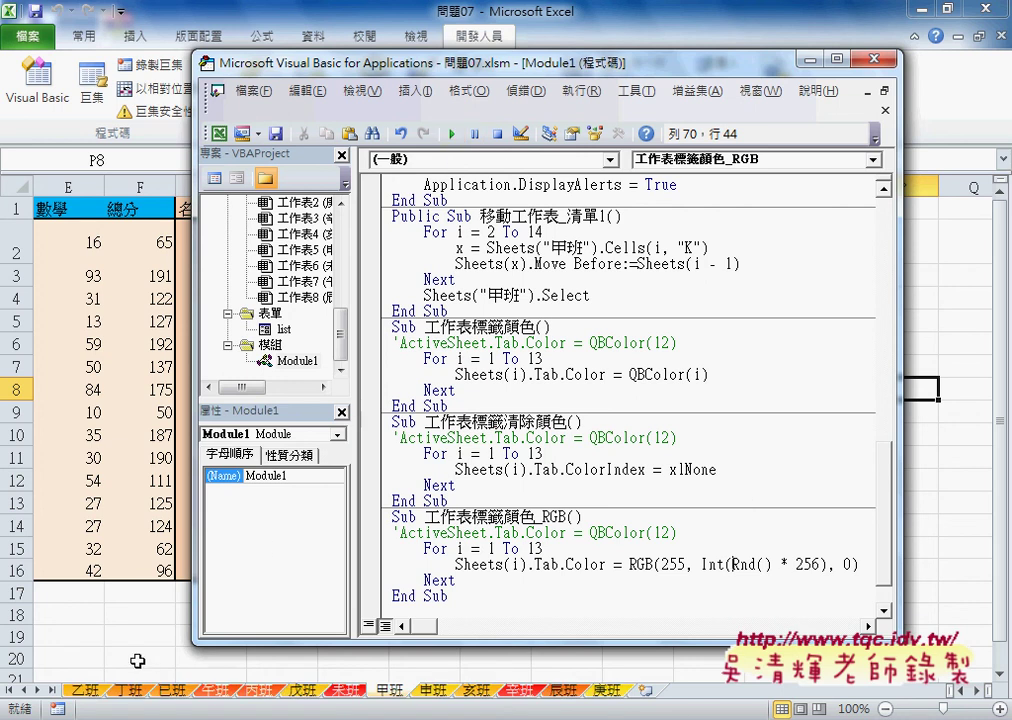
pyautogui.moveTo(827, 564); pyautogui.dragTo(702, 565)
pyautogui.hotkey('ctrl', 'c')
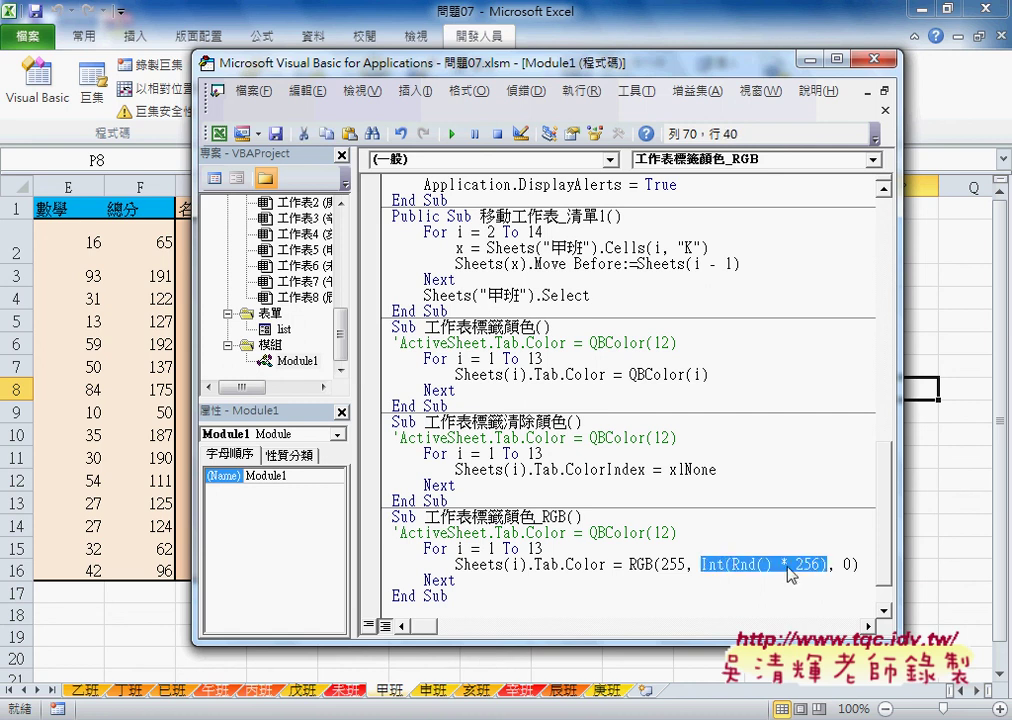
pyautogui.click(845, 565)
pyautogui.doubleClick(847, 566)
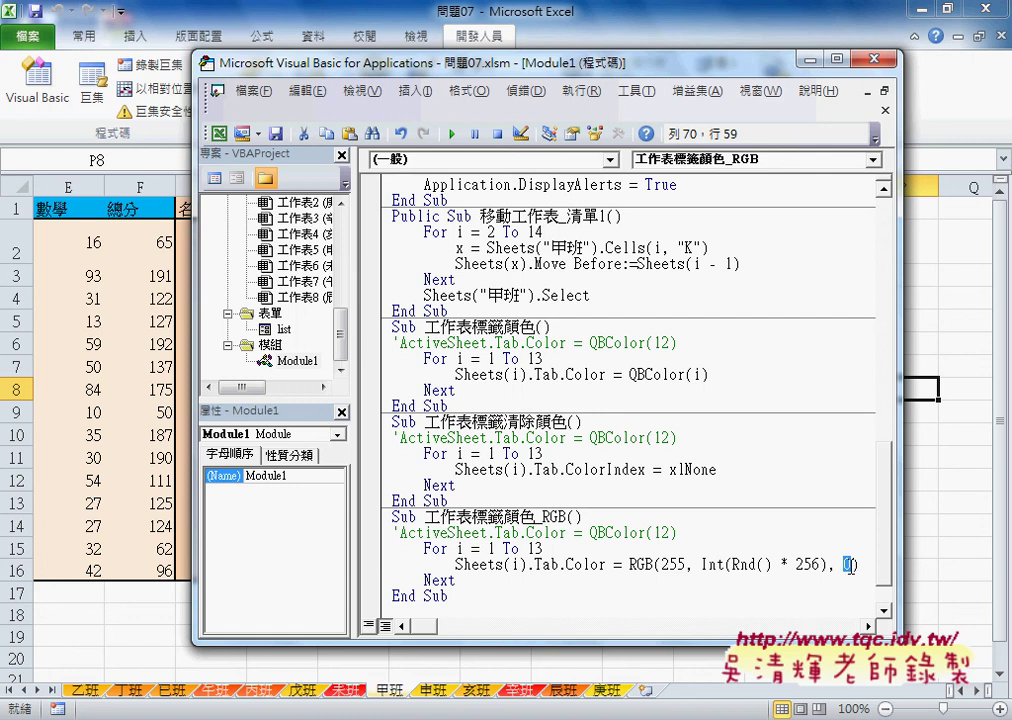
# - Replace the blue 0 with Int(Rnd() * 256), widen the code window and run the macro
pyautogui.hotkey('ctrl', 'v')
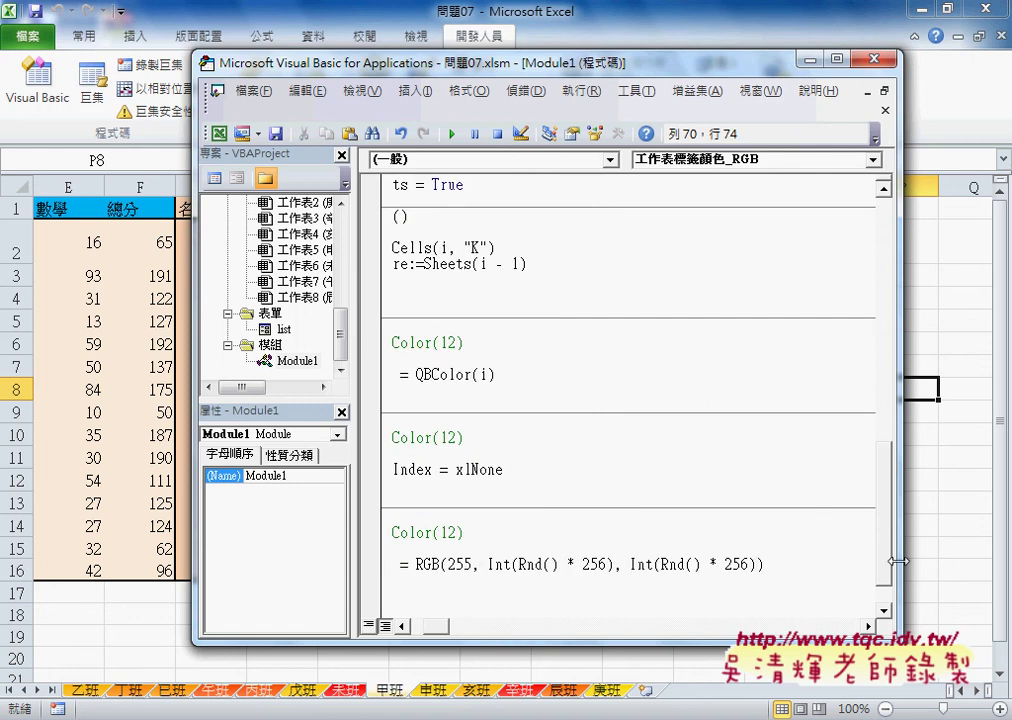
pyautogui.moveTo(898, 567); pyautogui.dragTo(997, 567)
pyautogui.click(416, 626)
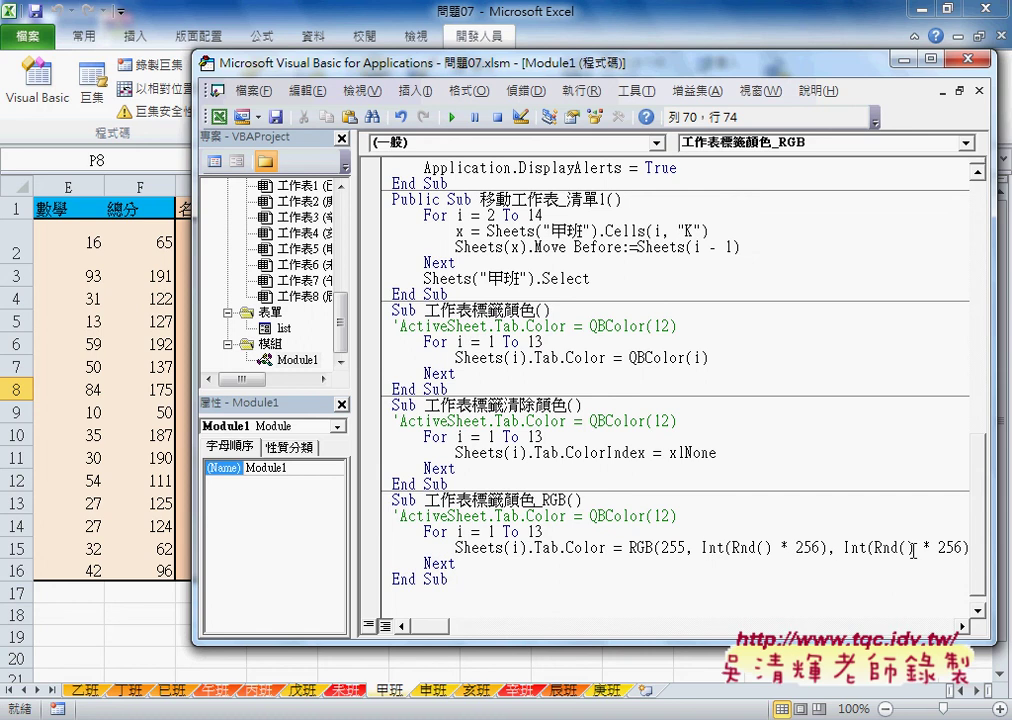
pyautogui.click(453, 118)
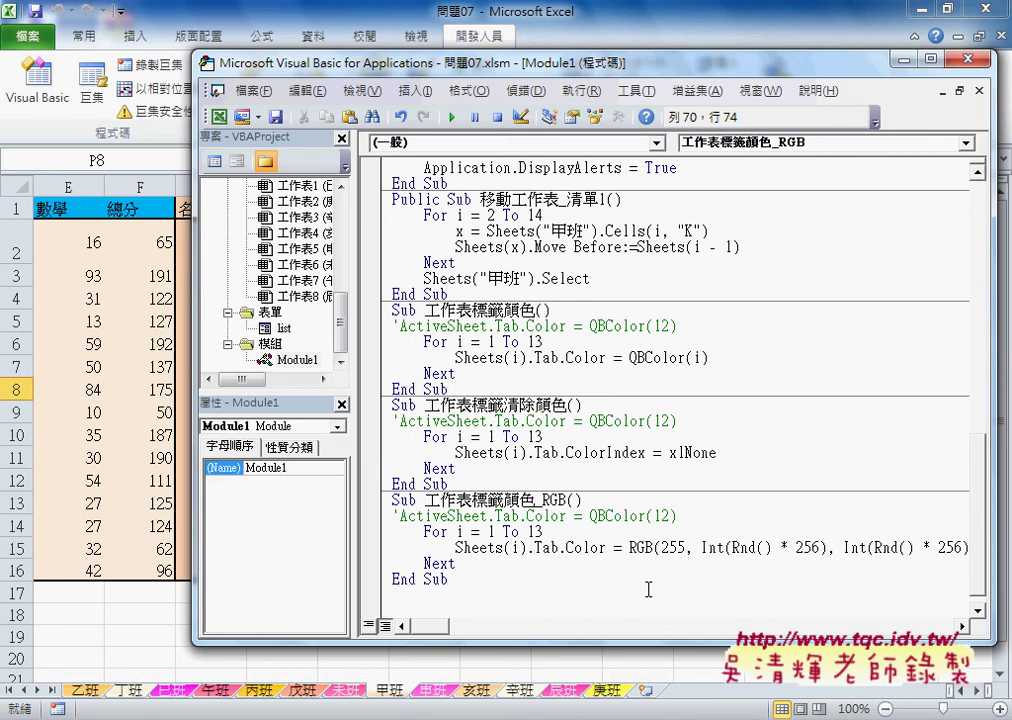
# - Set red to 0 and run, then paste Int(Rnd() * 256) over the red value
pyautogui.doubleClick(668, 548)
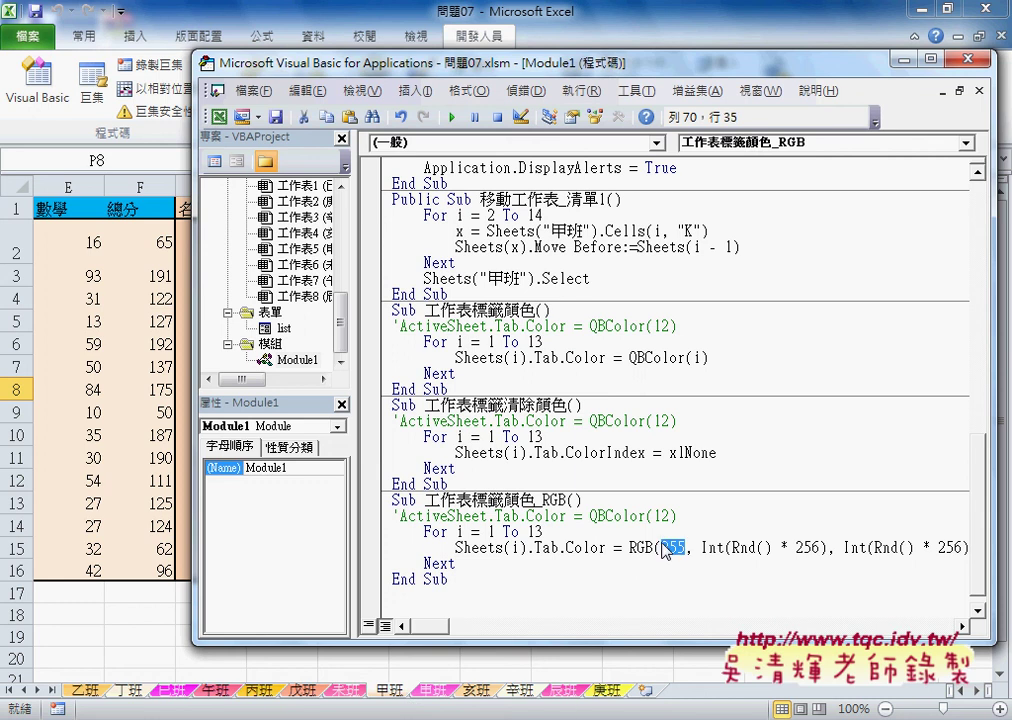
pyautogui.write('0')
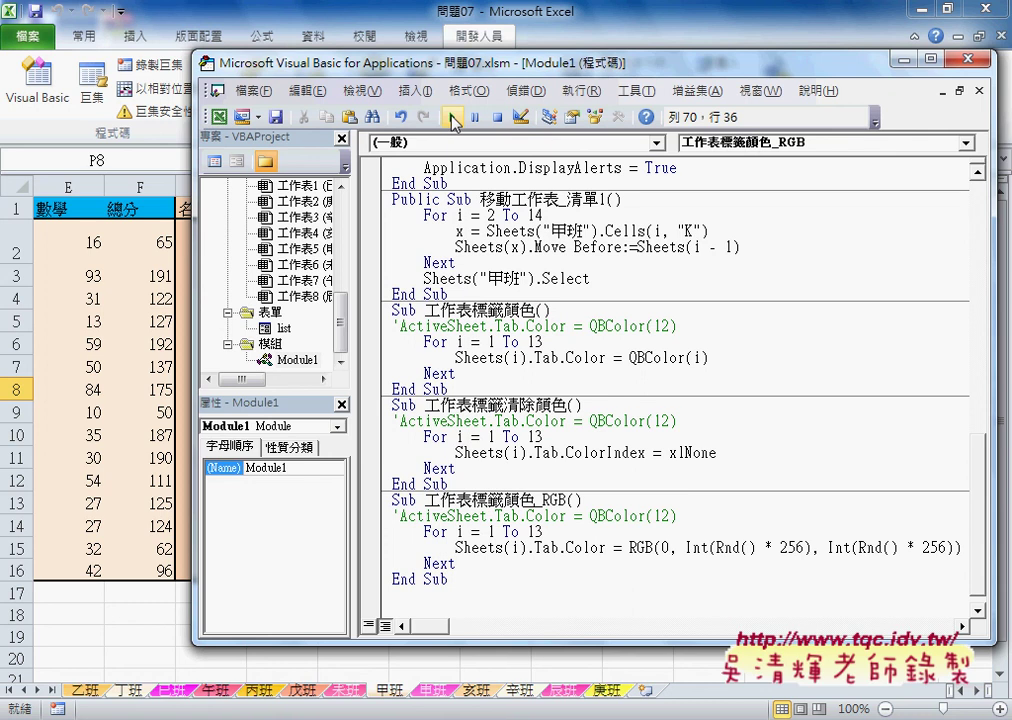
pyautogui.click(454, 120)
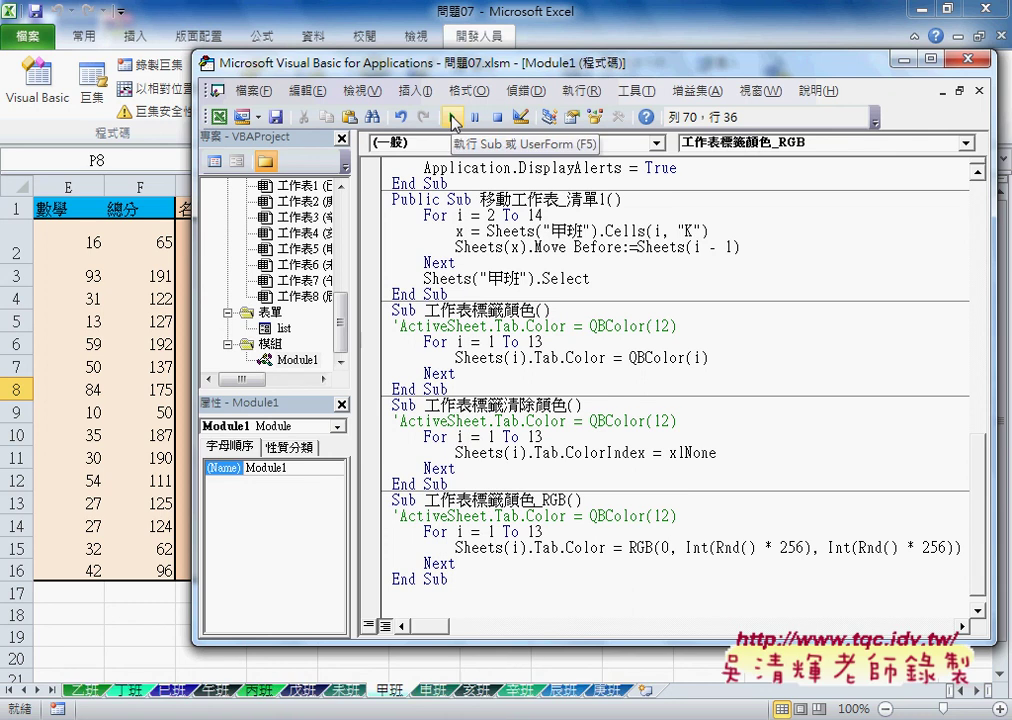
pyautogui.moveTo(811, 548); pyautogui.dragTo(684, 551)
pyautogui.doubleClick(666, 548)
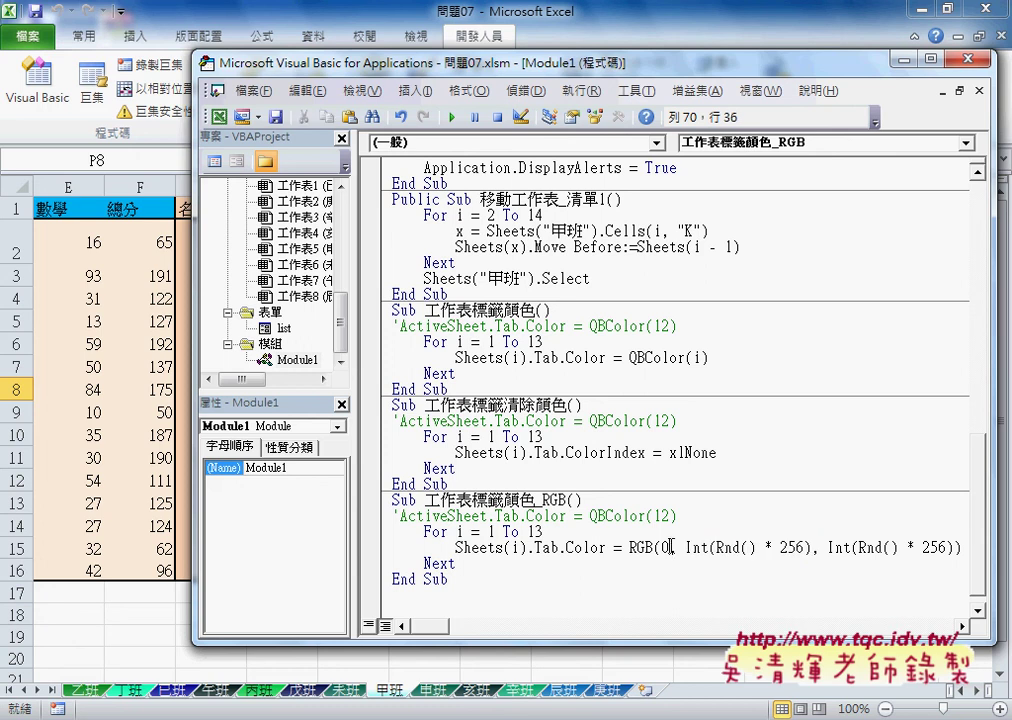
pyautogui.hotkey('ctrl', 'v')
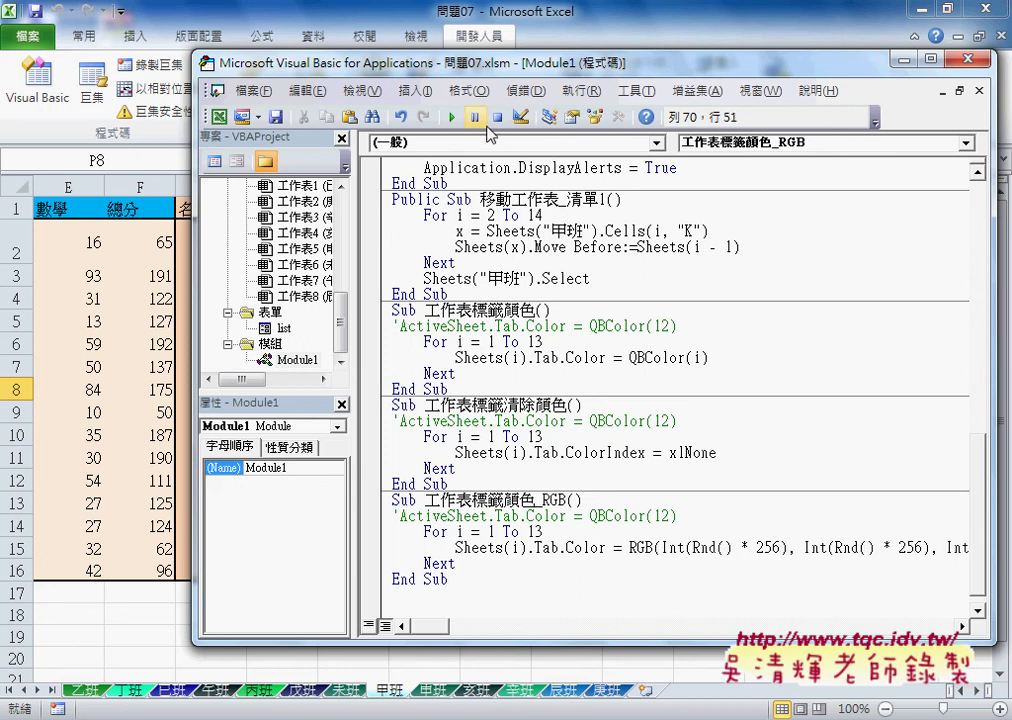
# - Run the macro five times for new random tab colours, then enlarge the code area
pyautogui.click(451, 118)
pyautogui.click(451, 118)
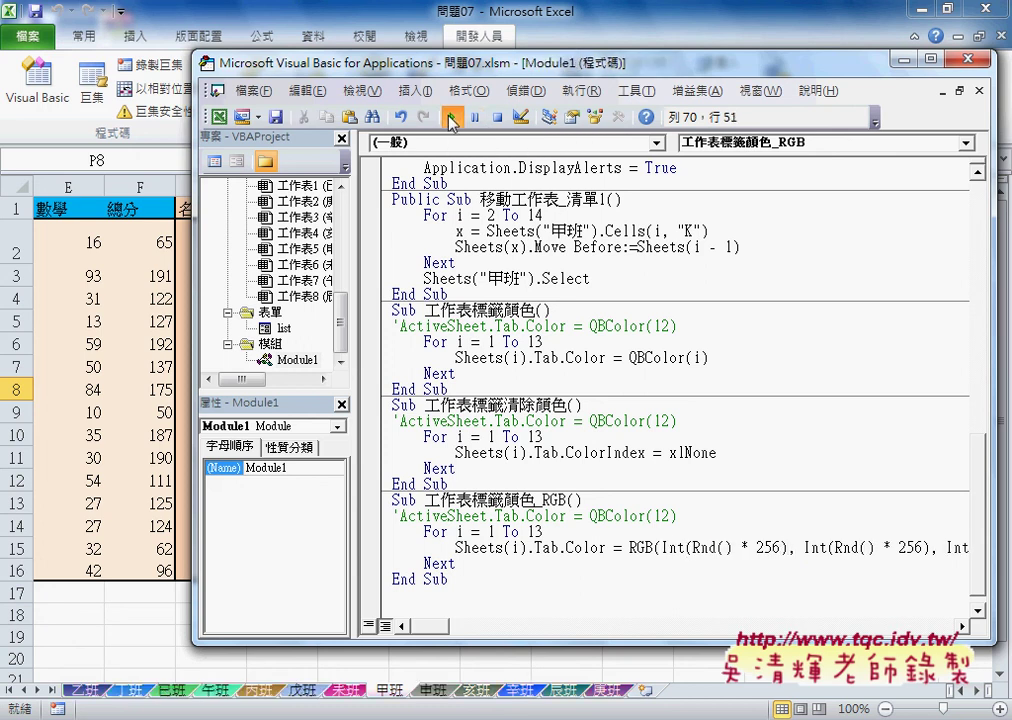
pyautogui.click(451, 118)
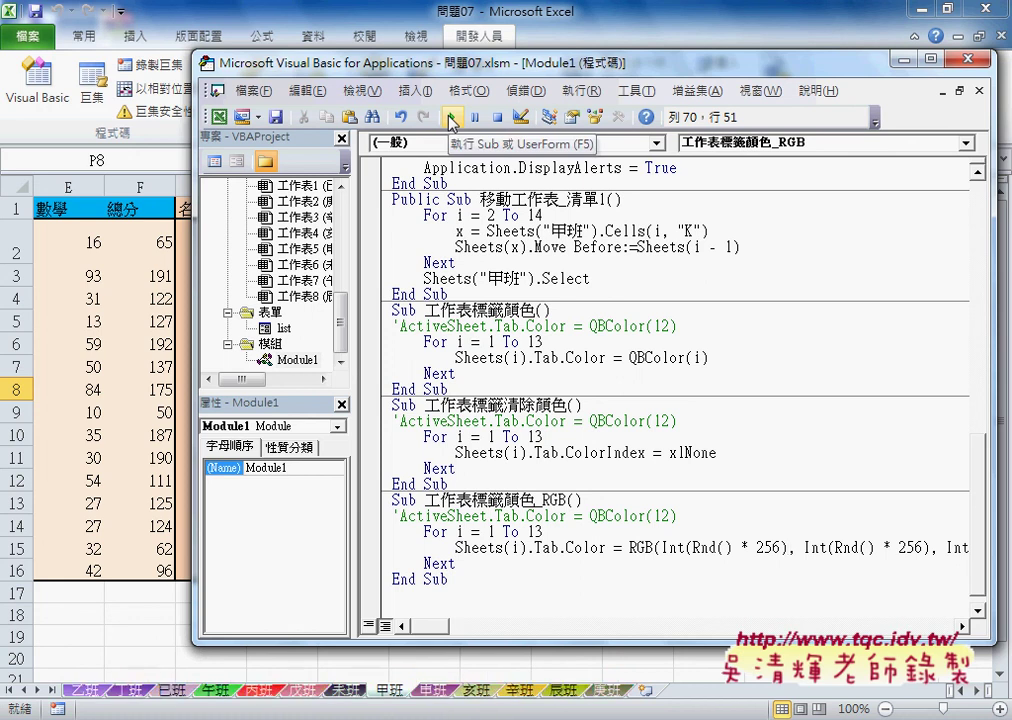
pyautogui.click(451, 118)
pyautogui.click(451, 118)
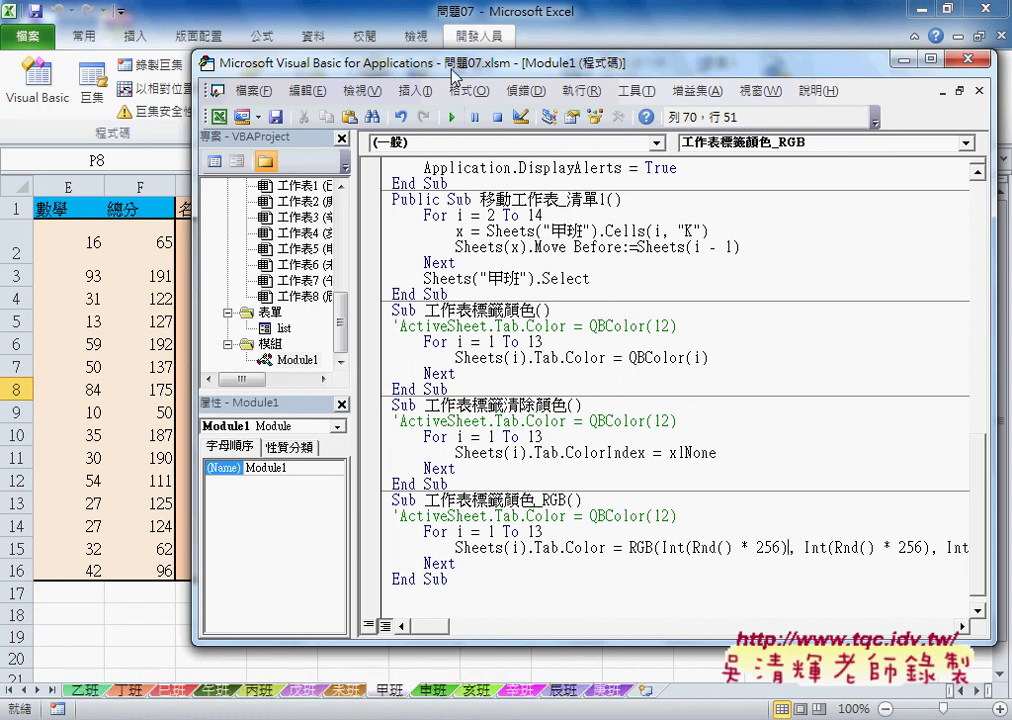
pyautogui.moveTo(361, 62); pyautogui.dragTo(248, 61)
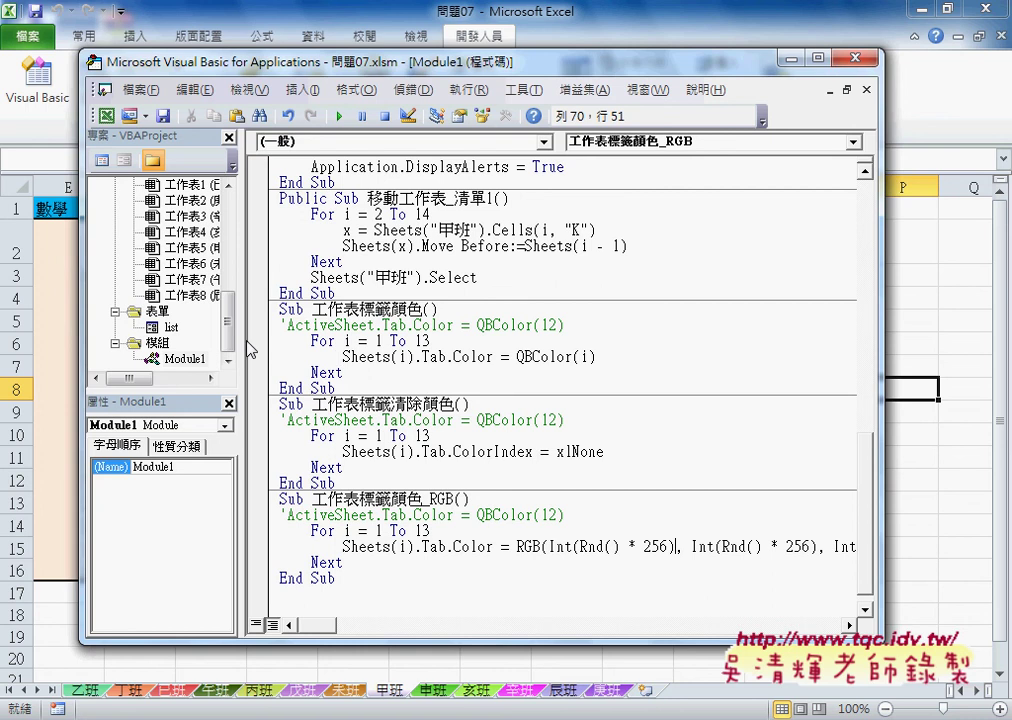
pyautogui.moveTo(238, 280); pyautogui.dragTo(152, 335)
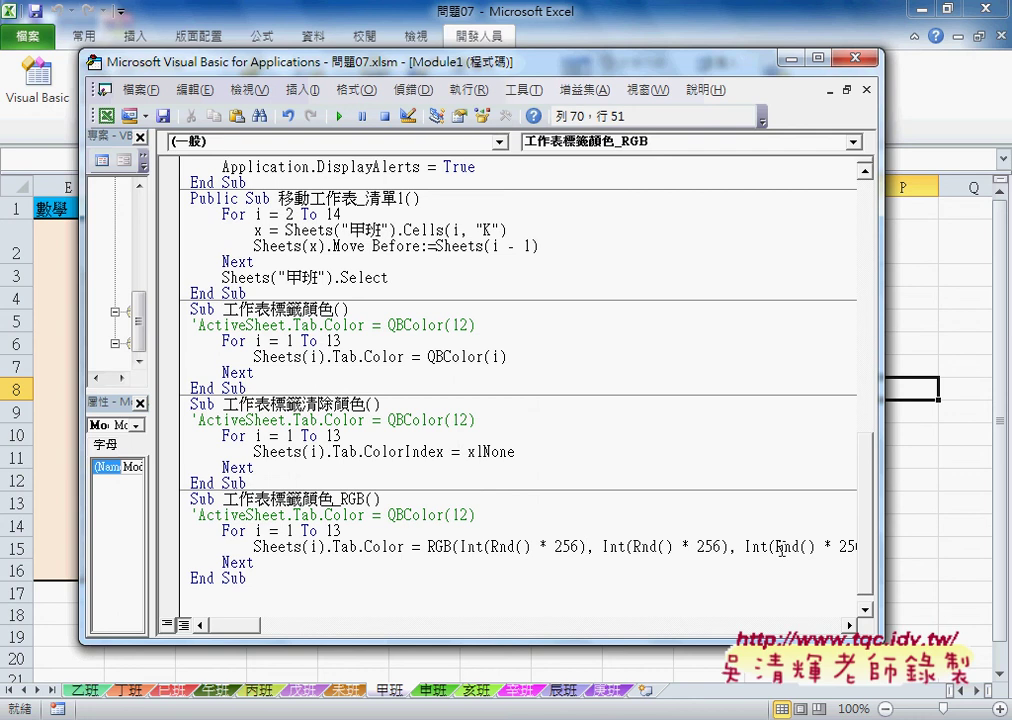
pyautogui.moveTo(880, 508); pyautogui.dragTo(987, 508)
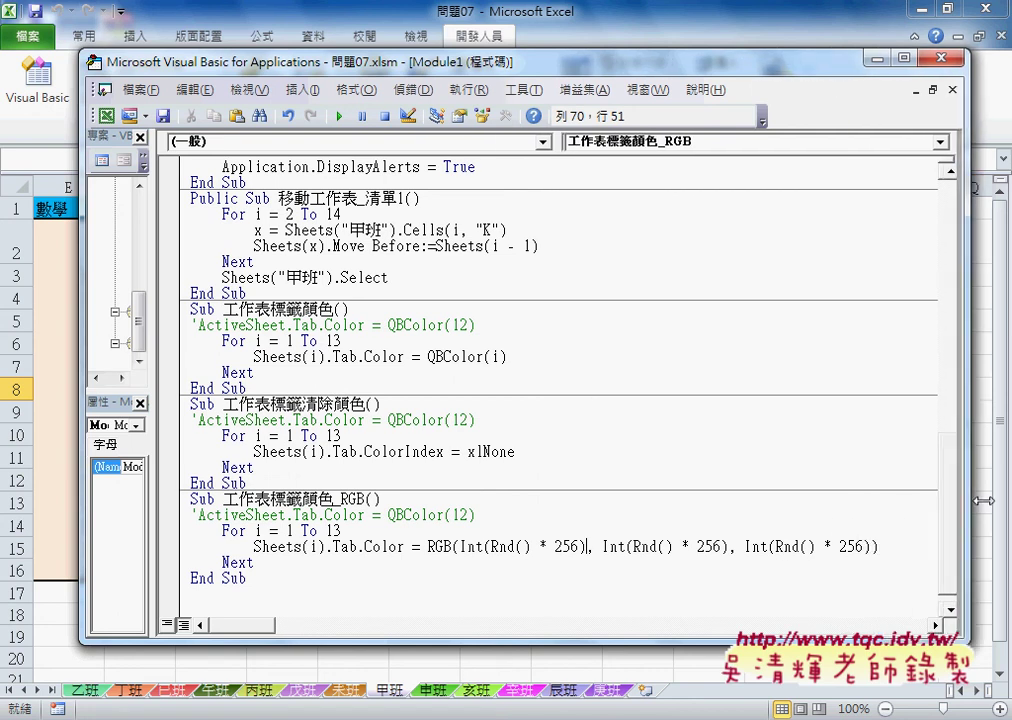
# - Set blue to 0, then green to 0, running the macro after each change
pyautogui.moveTo(745, 549); pyautogui.dragTo(870, 549)
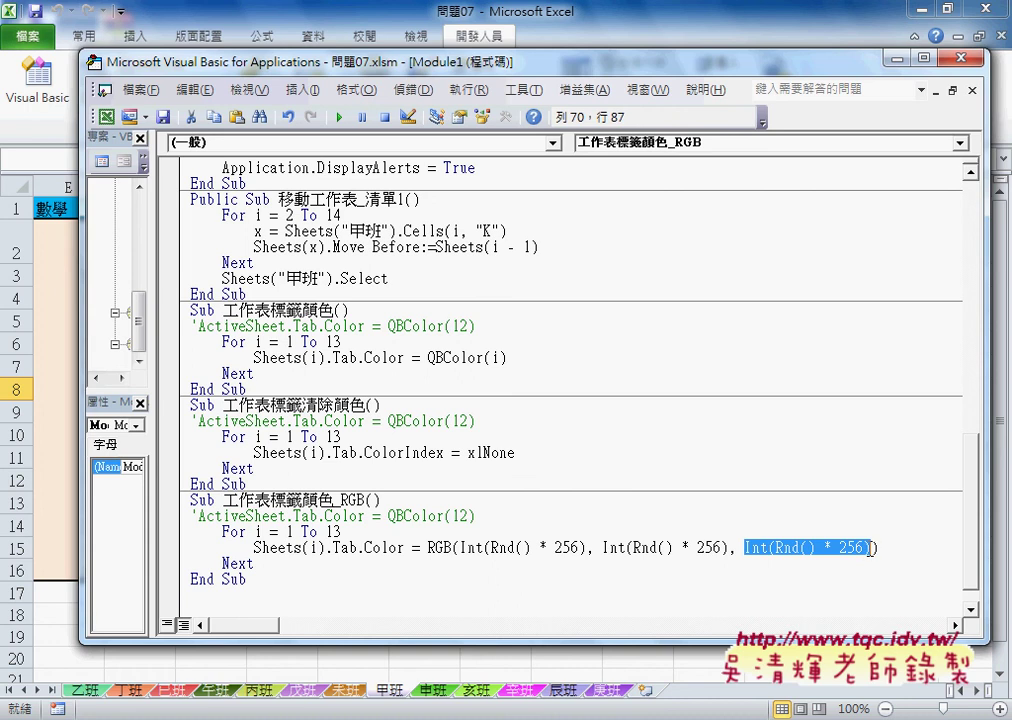
pyautogui.write('0')
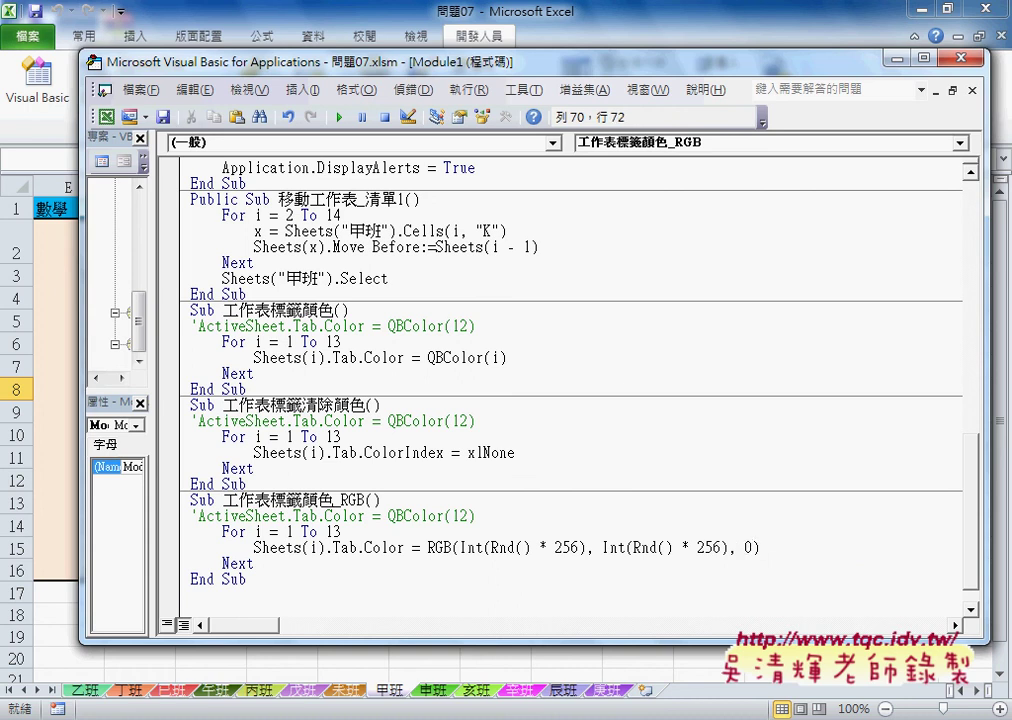
pyautogui.click(339, 117)
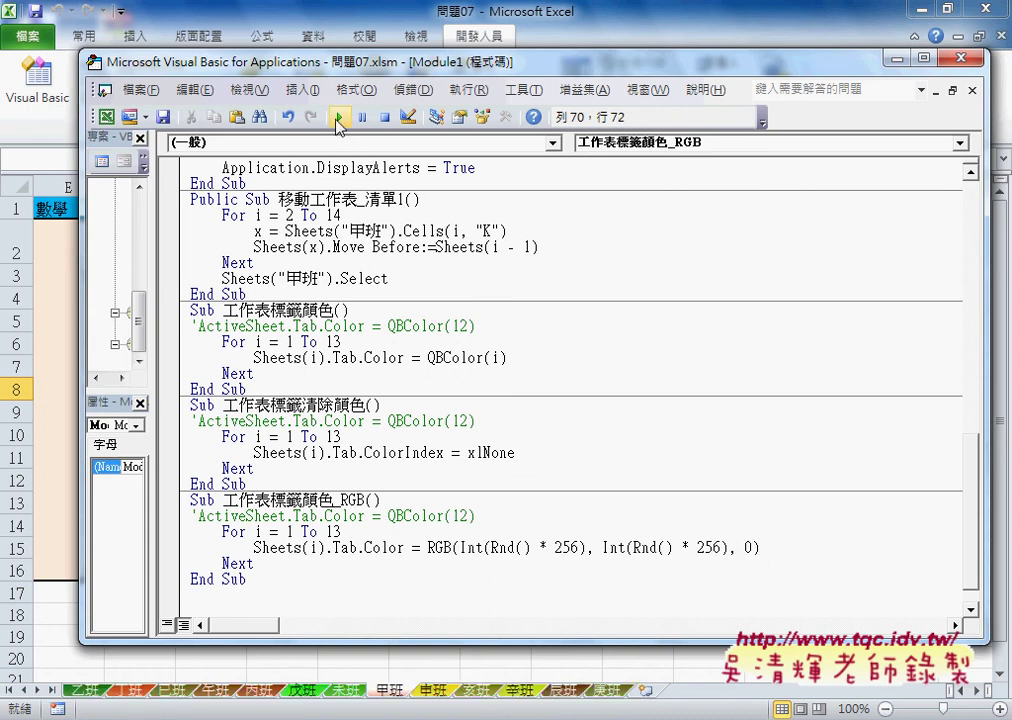
pyautogui.moveTo(729, 549); pyautogui.dragTo(603, 549)
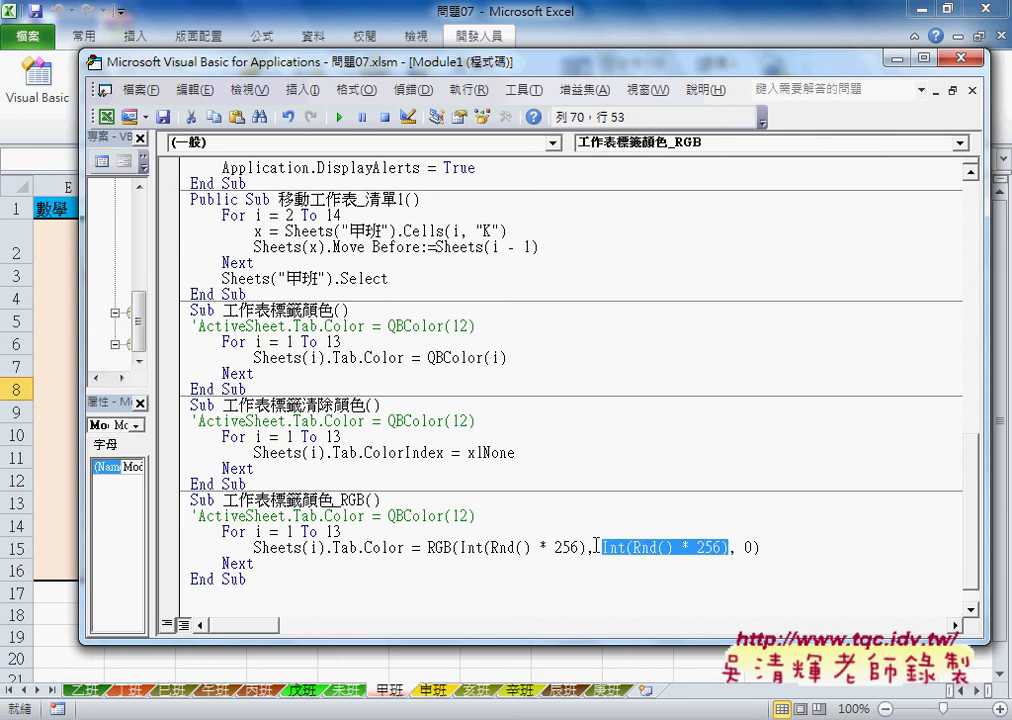
pyautogui.write('0')
pyautogui.click(339, 119)
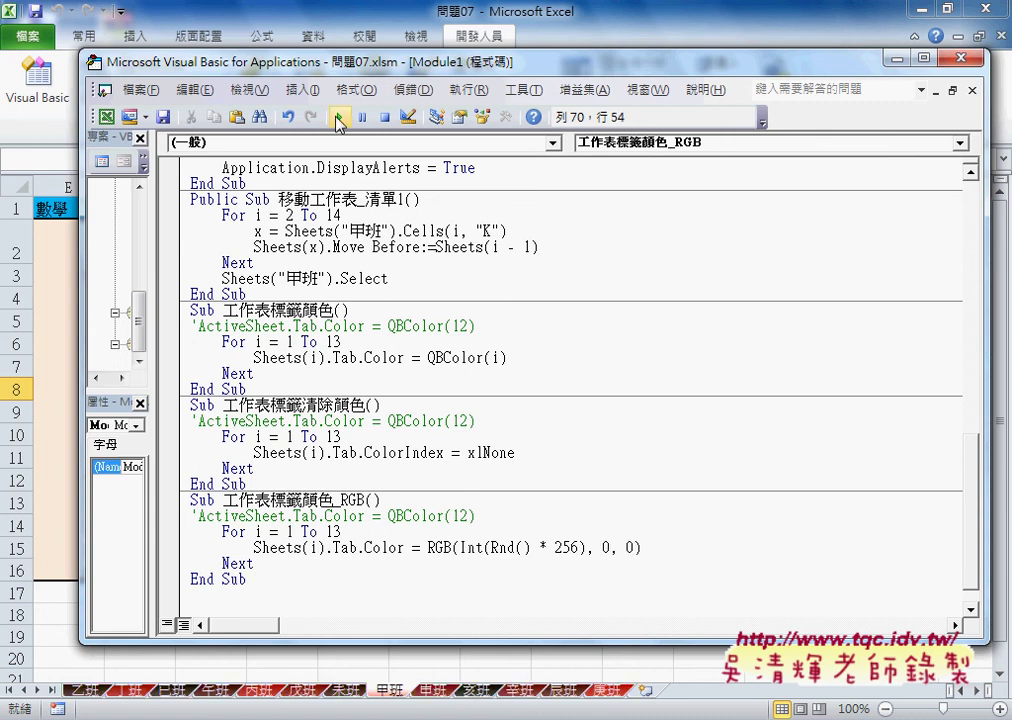
# - Change green to 255 for RGB(Int(Rnd() * 256), 255, 0) and run it
pyautogui.doubleClick(607, 547)
pyautogui.write('255')
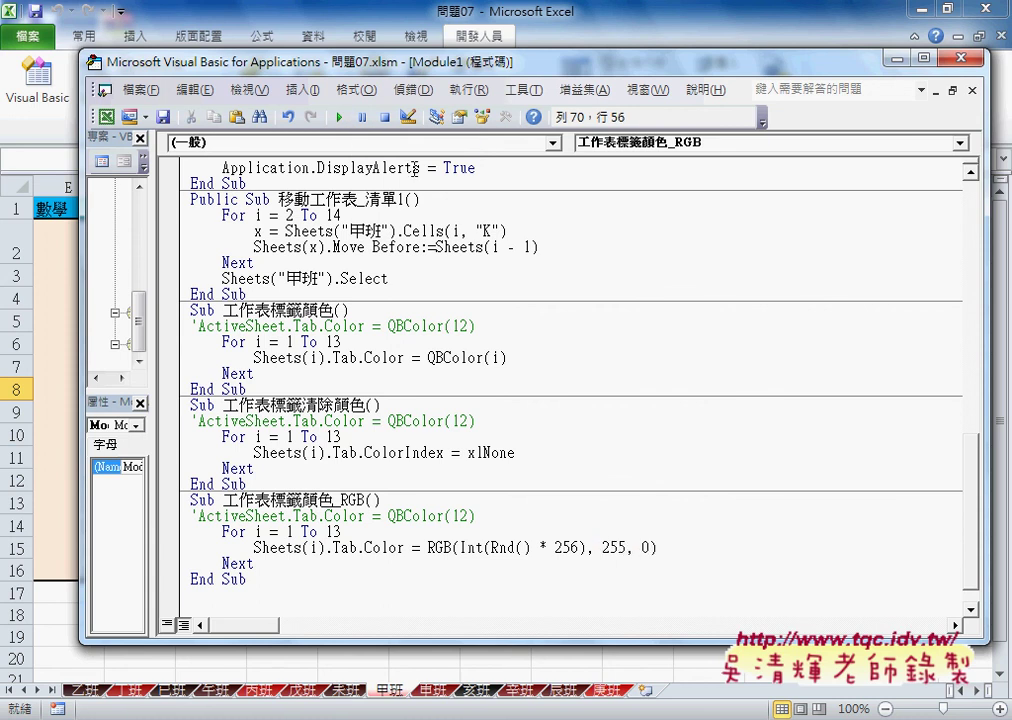
pyautogui.click(339, 119)
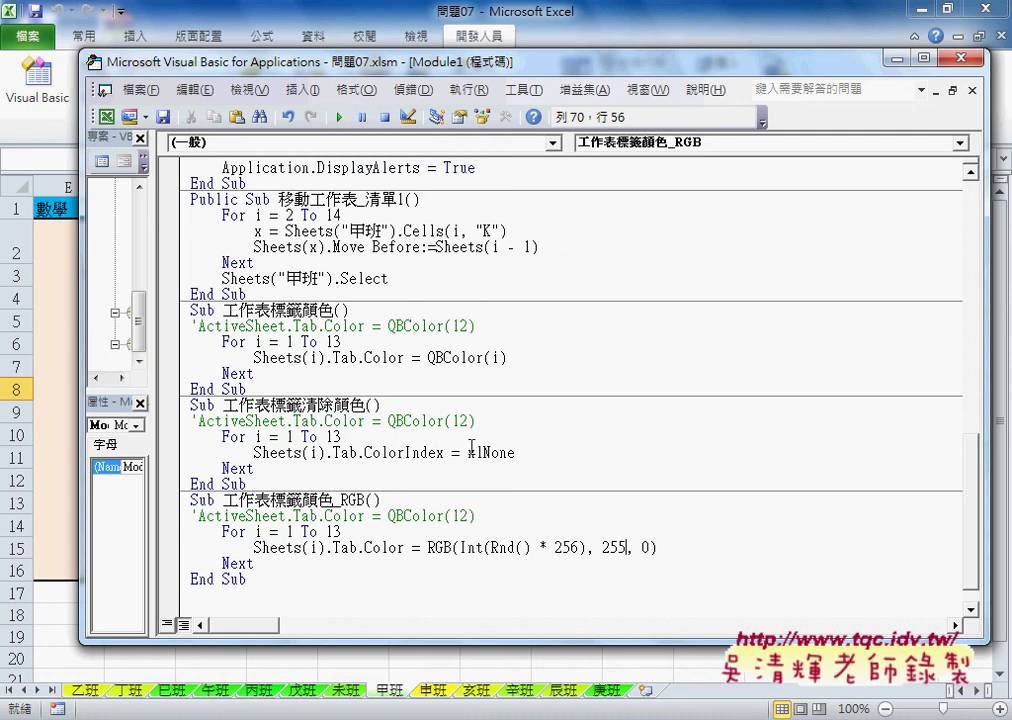
pyautogui.moveTo(428, 547); pyautogui.dragTo(589, 548)
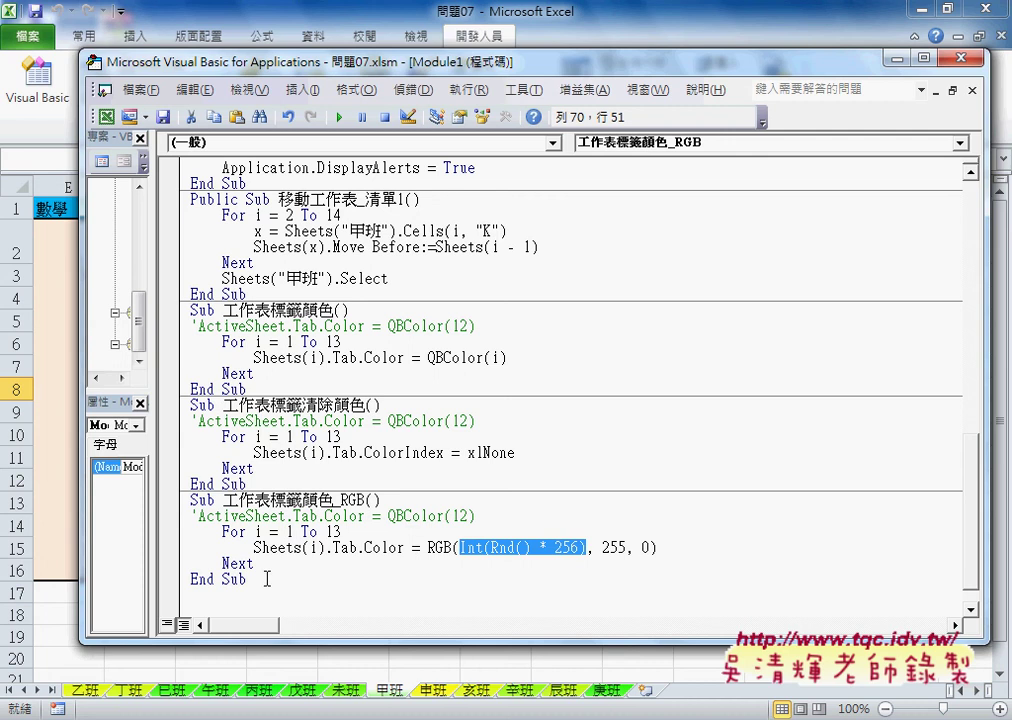
pyautogui.moveTo(265, 580); pyautogui.dragTo(183, 503)
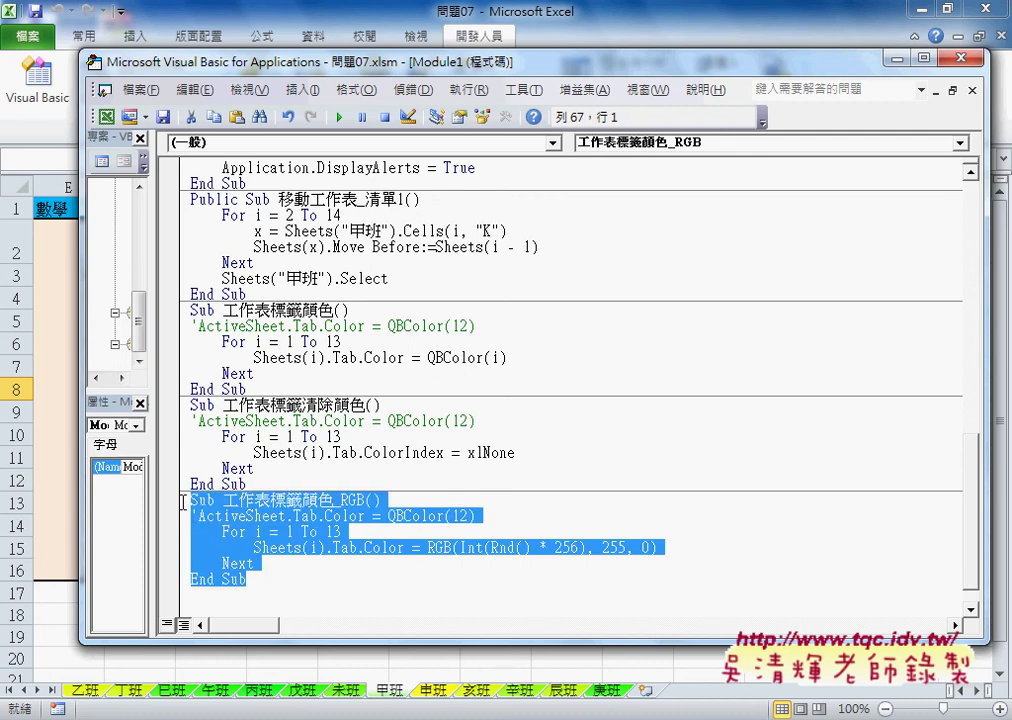
# - Run Sub 工作表標籤清除顏色 to remove tab colours, then highlight Rnd() in the RGB macro
pyautogui.click(256, 452)
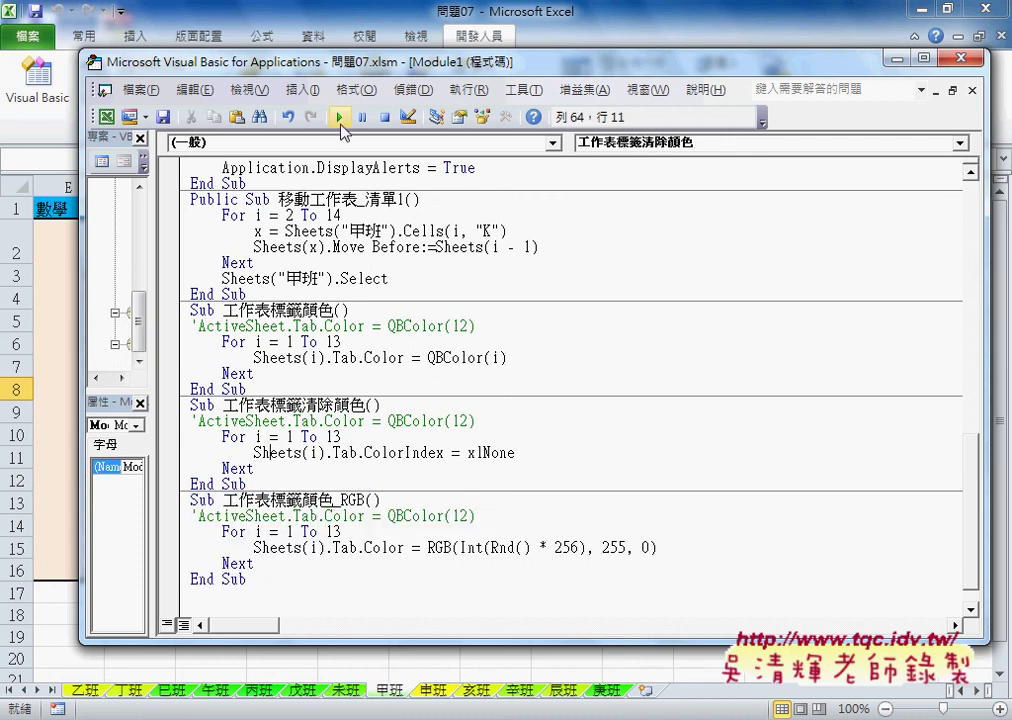
pyautogui.click(341, 118)
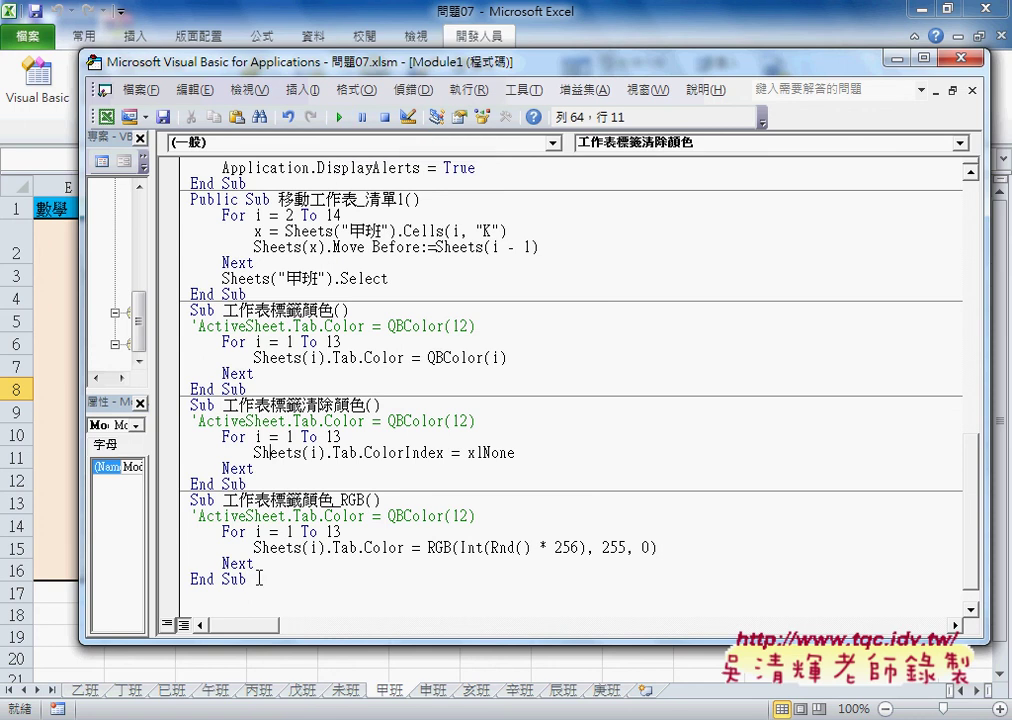
pyautogui.moveTo(258, 578); pyautogui.dragTo(185, 503)
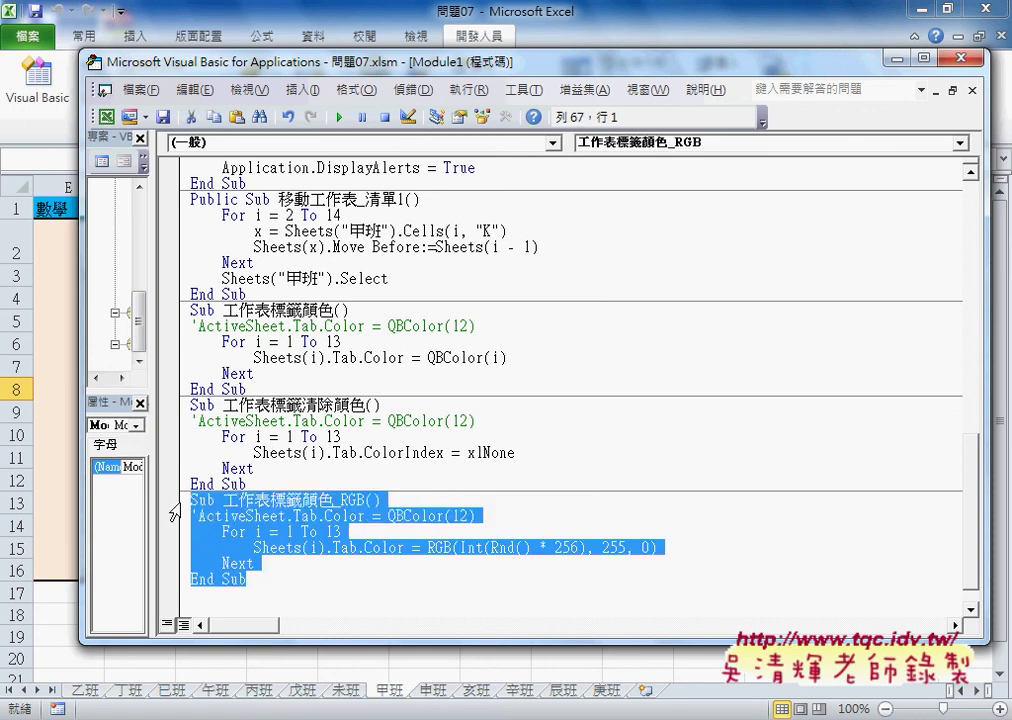
pyautogui.click(508, 580)
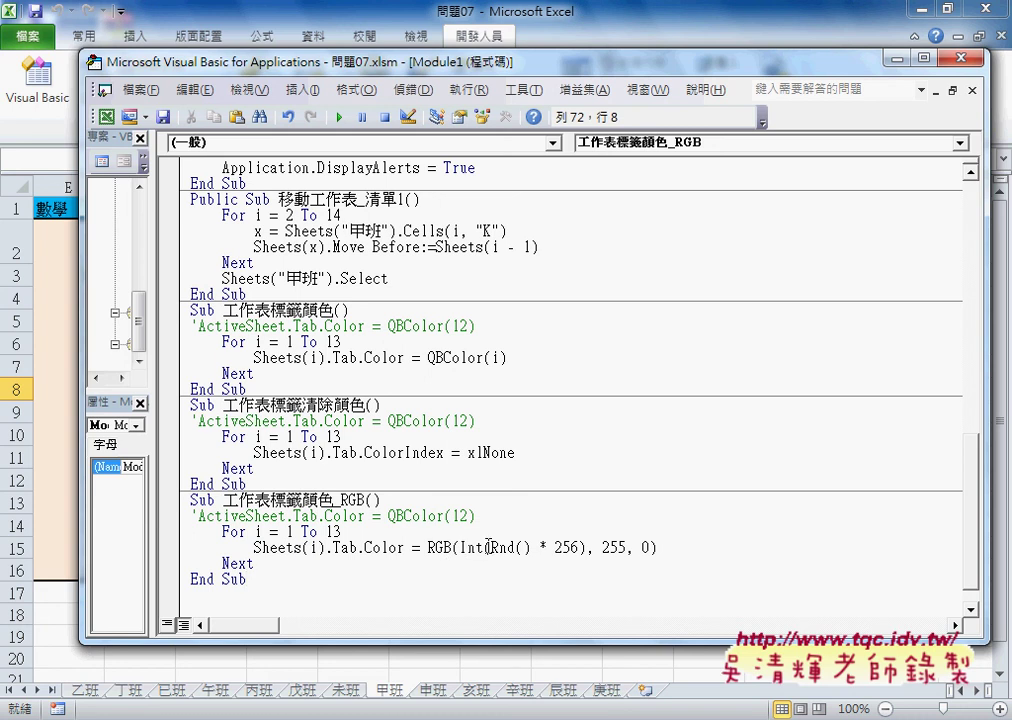
pyautogui.moveTo(490, 548); pyautogui.dragTo(535, 553)
pyautogui.moveTo(494, 487)
pyautogui.mouseDown()
pyautogui.moveTo(500, 500)
pyautogui.moveTo(535, 488)
pyautogui.moveTo(575, 496)
pyautogui.mouseUp()
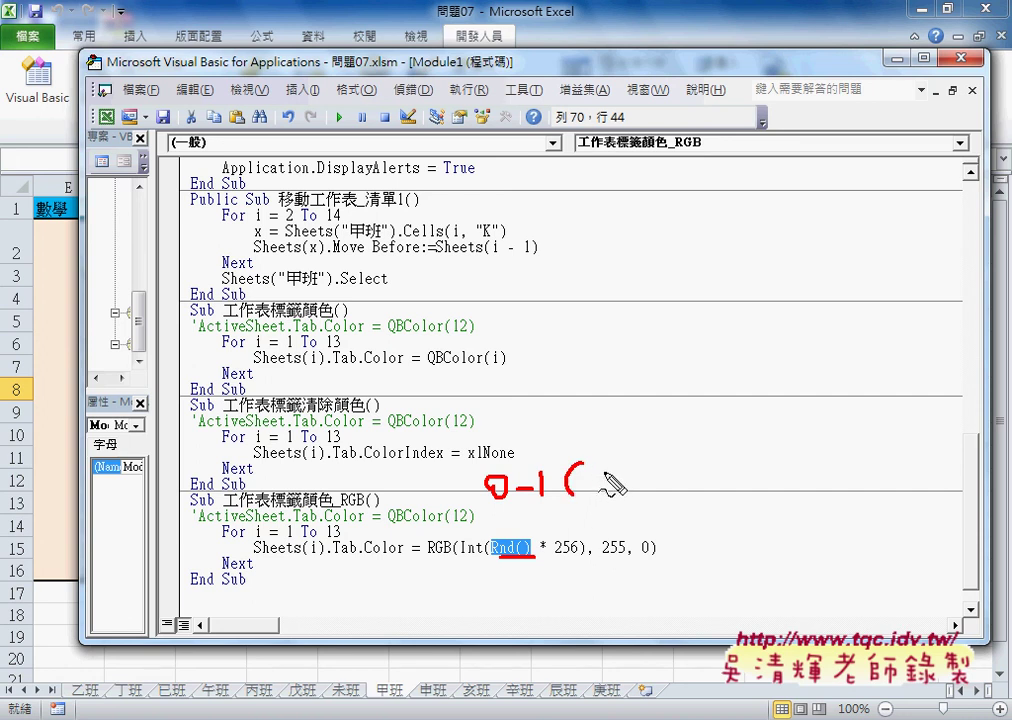
pyautogui.moveTo(600, 472)
pyautogui.mouseDown()
pyautogui.moveTo(599, 492)
pyautogui.moveTo(622, 495)
pyautogui.mouseUp()
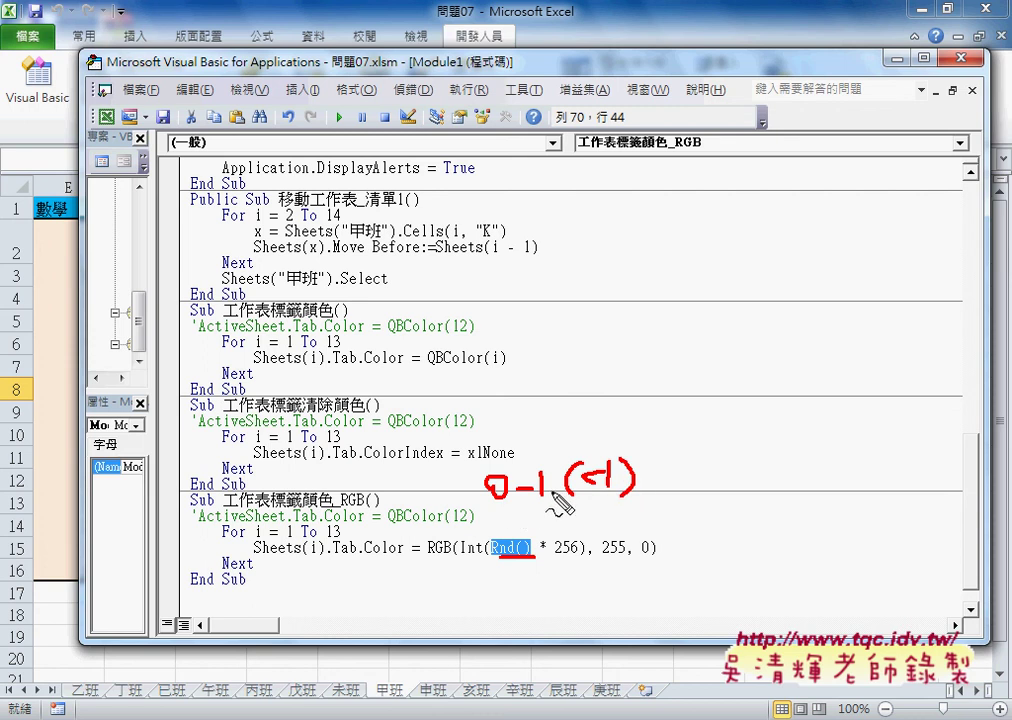
pyautogui.moveTo(554, 420)
pyautogui.mouseDown()
pyautogui.moveTo(577, 449)
pyautogui.moveTo(627, 432)
pyautogui.mouseUp()
pyautogui.click(566, 445)
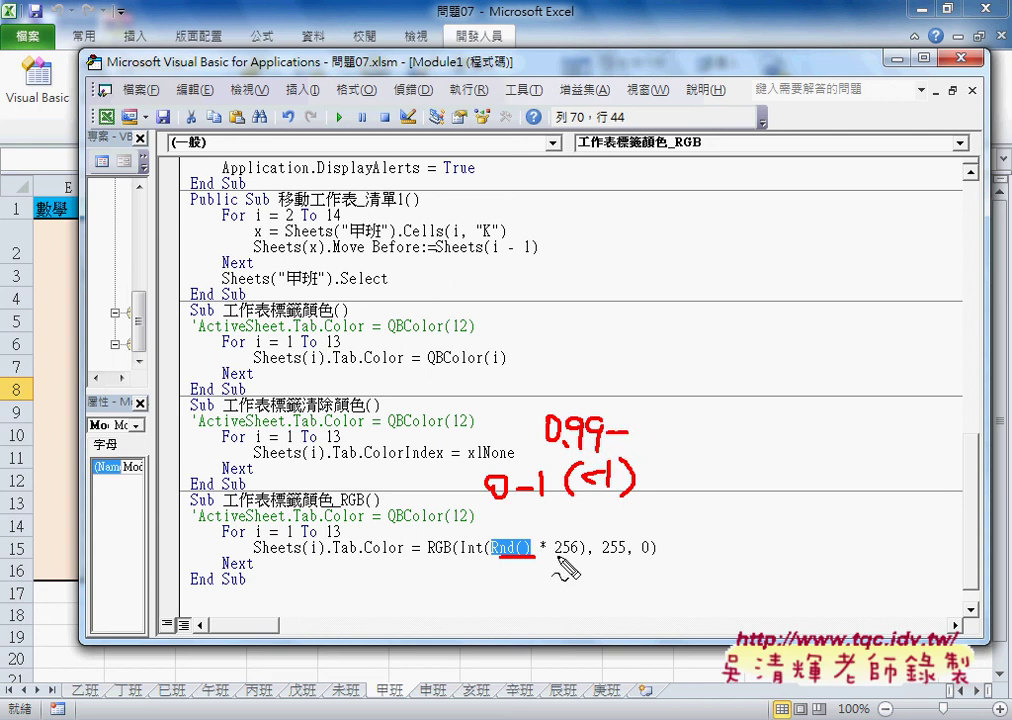
pyautogui.moveTo(556, 556); pyautogui.dragTo(575, 556)
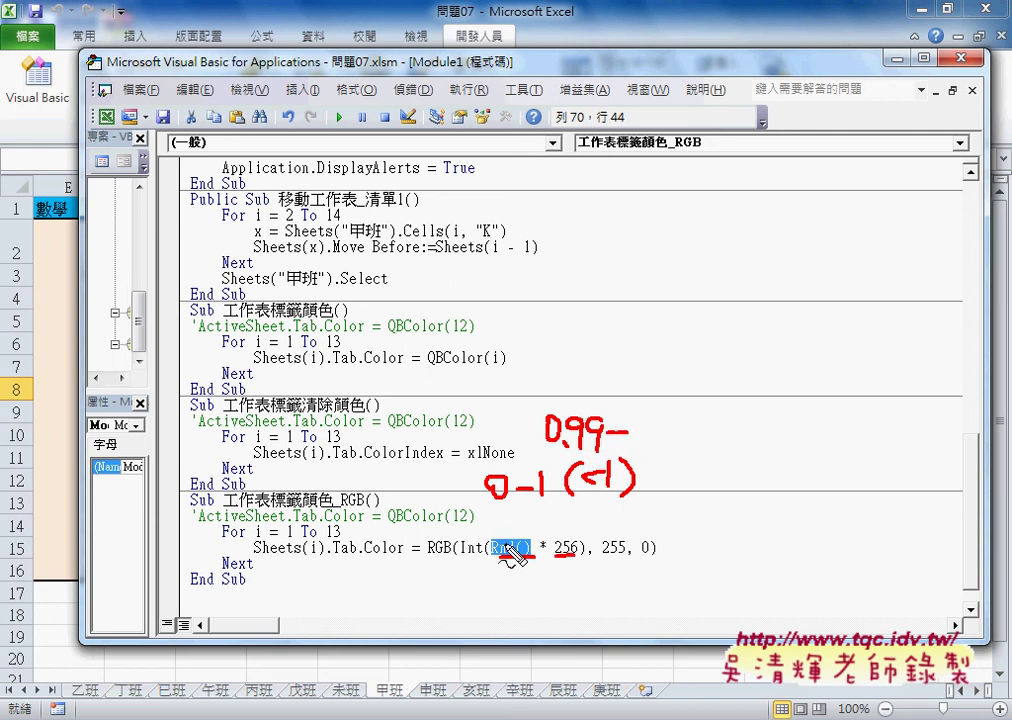
pyautogui.moveTo(464, 553); pyautogui.dragTo(481, 553)
pyautogui.click(487, 551)
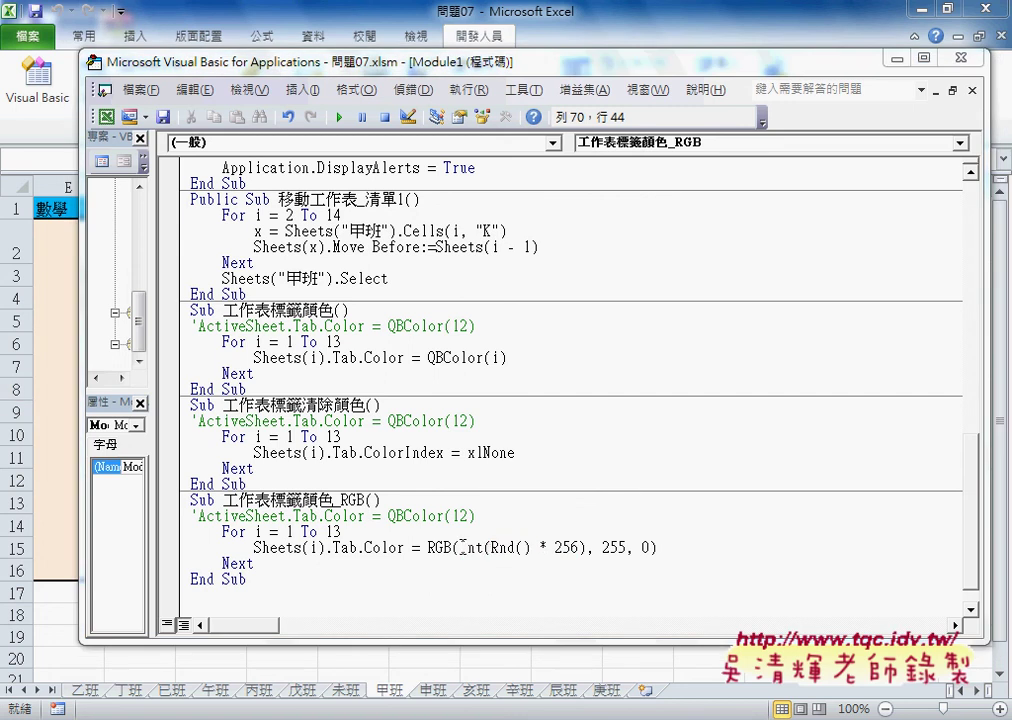
pyautogui.moveTo(460, 549); pyautogui.dragTo(579, 549)
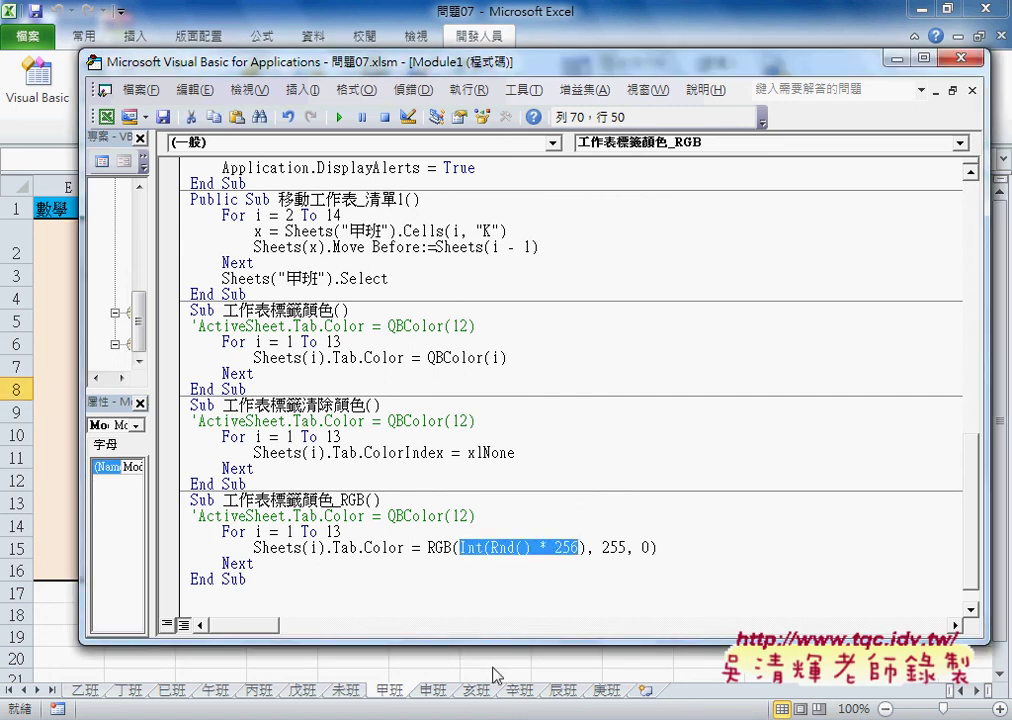
pyautogui.click(455, 718)
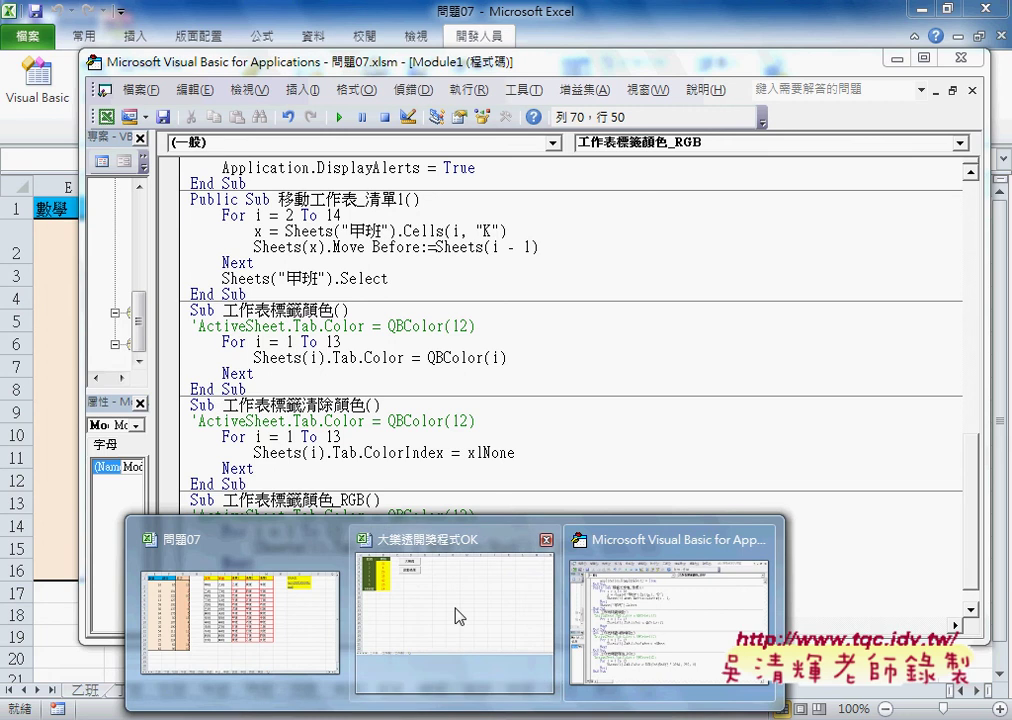
# - Switch to the 大樂透開獎程式OK workbook, mark up its headers, and delete the numbers in B2:B8
pyautogui.click(459, 612)
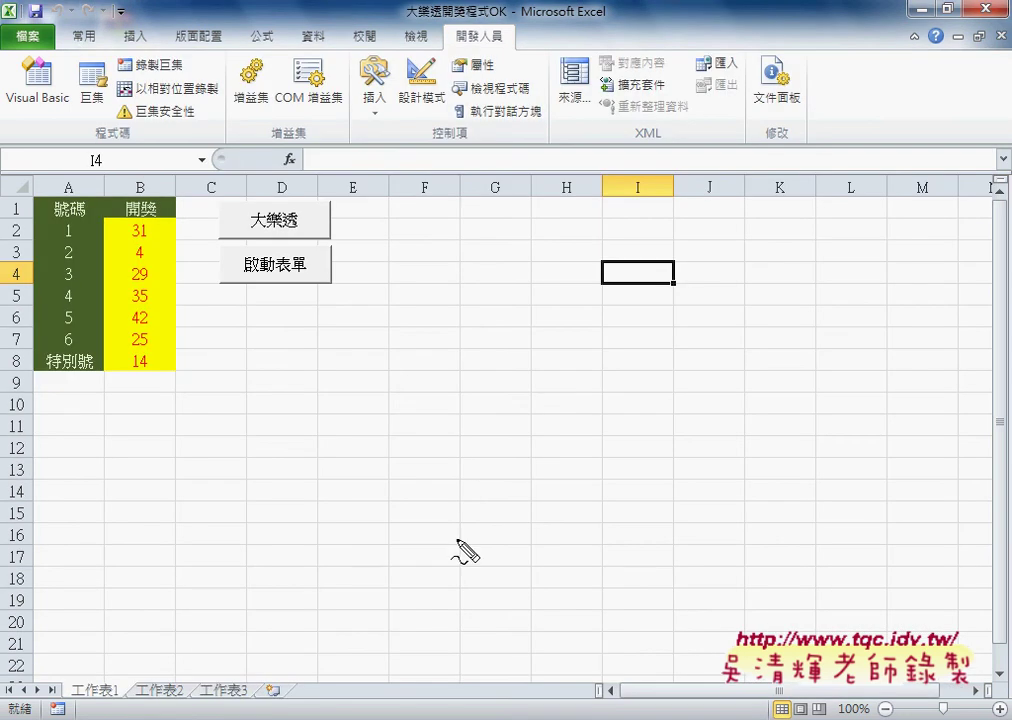
pyautogui.moveTo(108, 704); pyautogui.dragTo(118, 689)
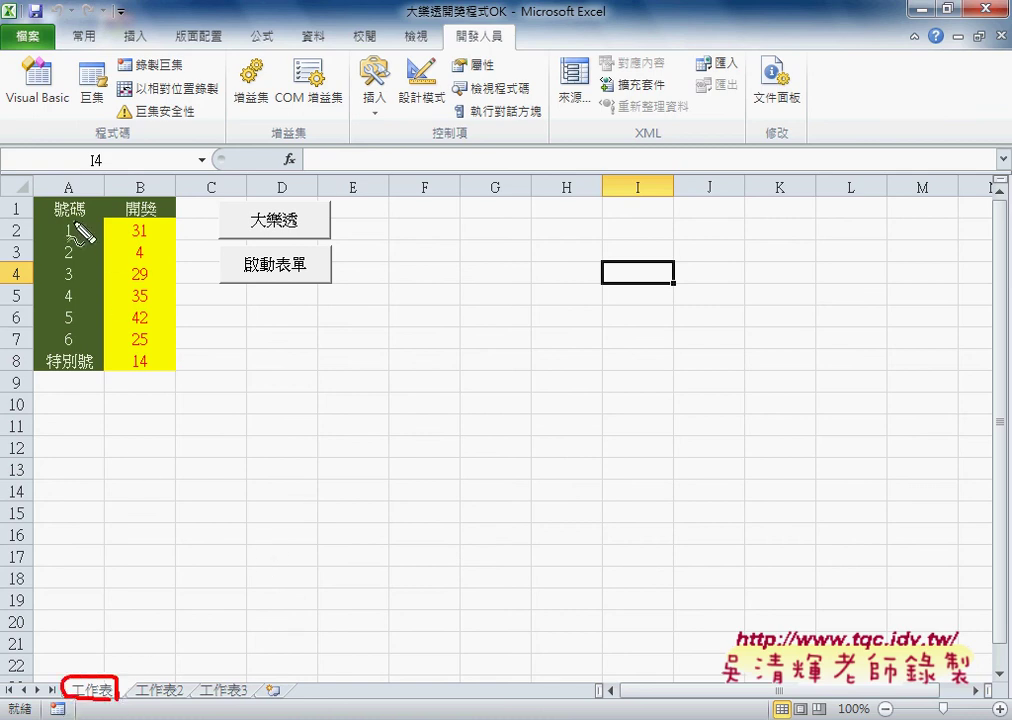
pyautogui.moveTo(80, 212); pyautogui.dragTo(50, 215)
pyautogui.moveTo(58, 348)
pyautogui.mouseDown()
pyautogui.moveTo(74, 347)
pyautogui.moveTo(90, 371)
pyautogui.mouseUp()
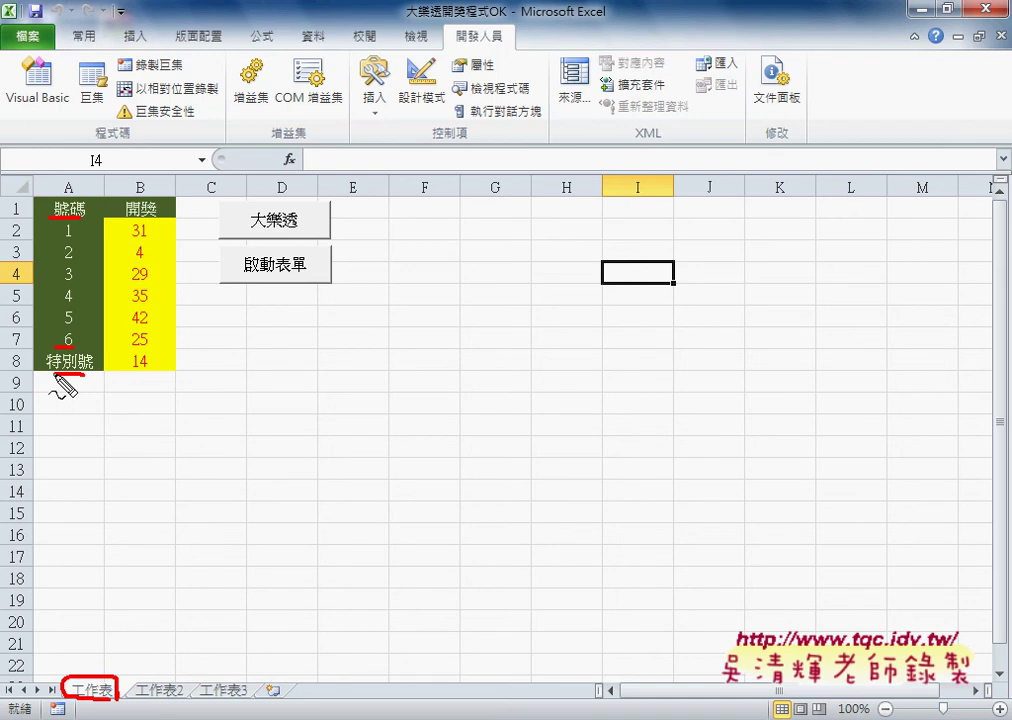
pyautogui.press('Escape')
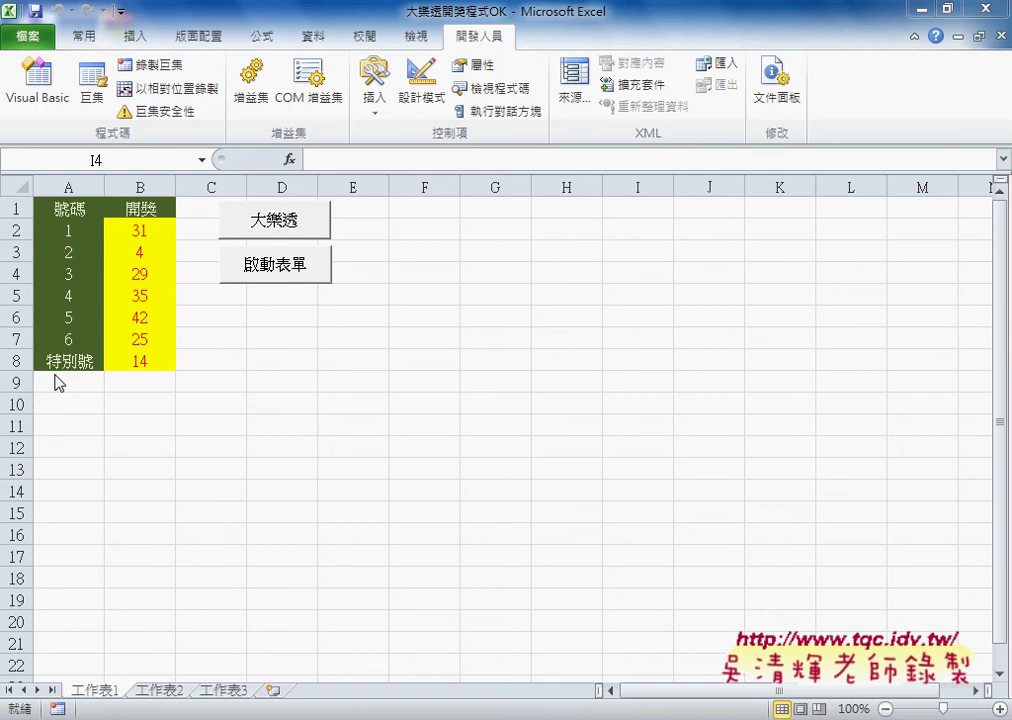
pyautogui.moveTo(145, 229); pyautogui.dragTo(148, 355)
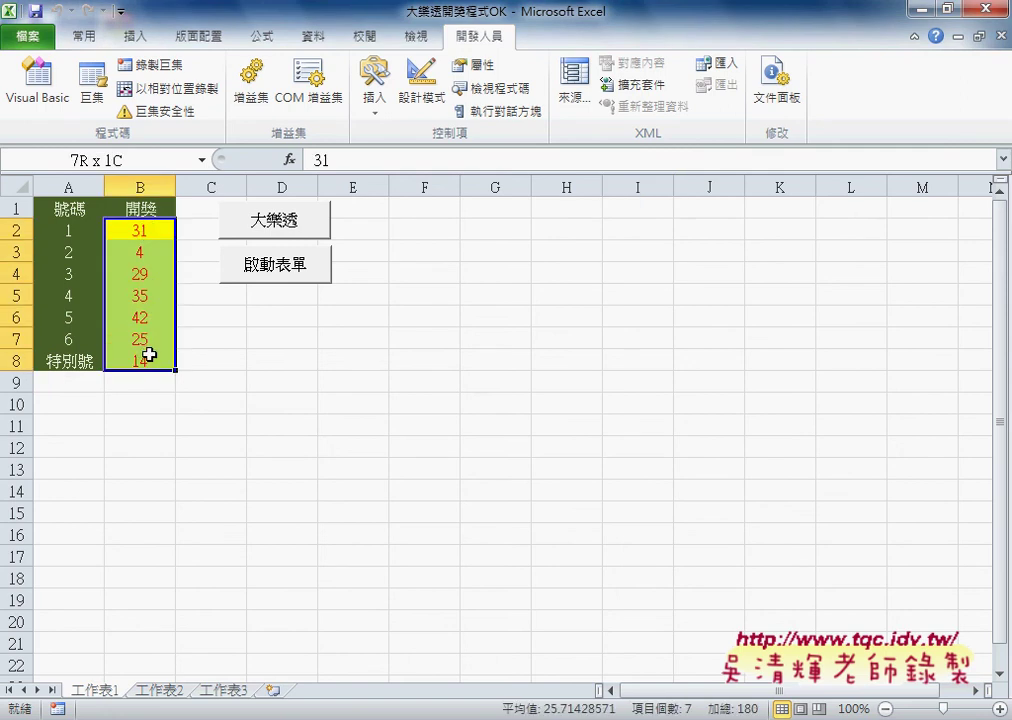
pyautogui.press('Delete')
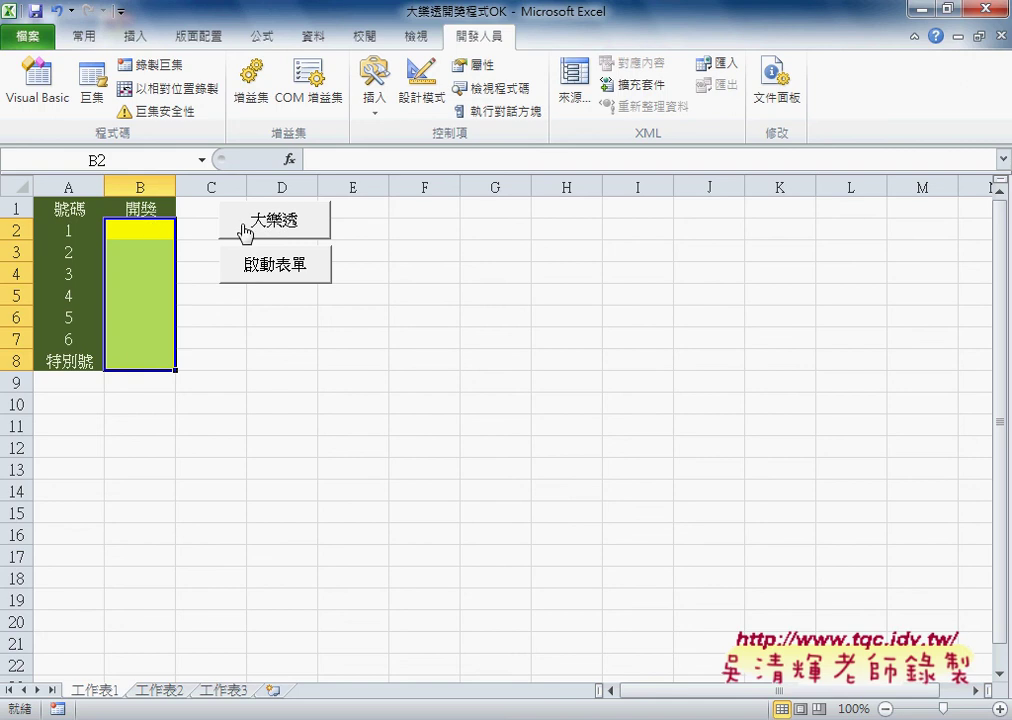
# - Redraw B2:B8 six times, ending at 48, 22, 30, 41, 33, 26, 8, then open 啟動表單
pyautogui.click(246, 224)
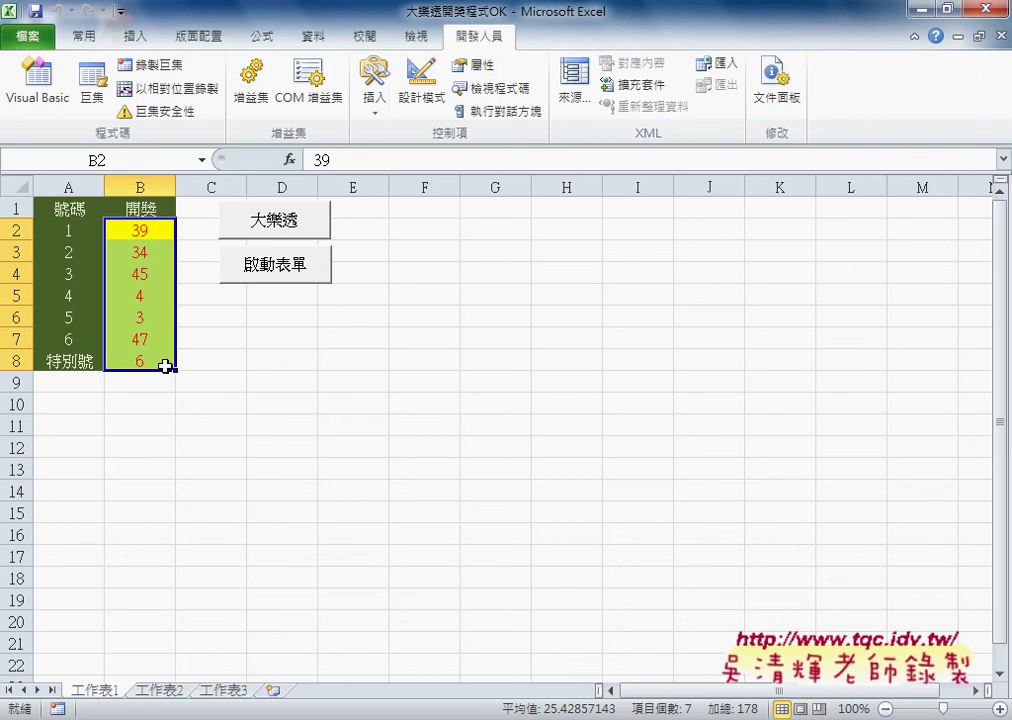
pyautogui.click(278, 222)
pyautogui.click(276, 222)
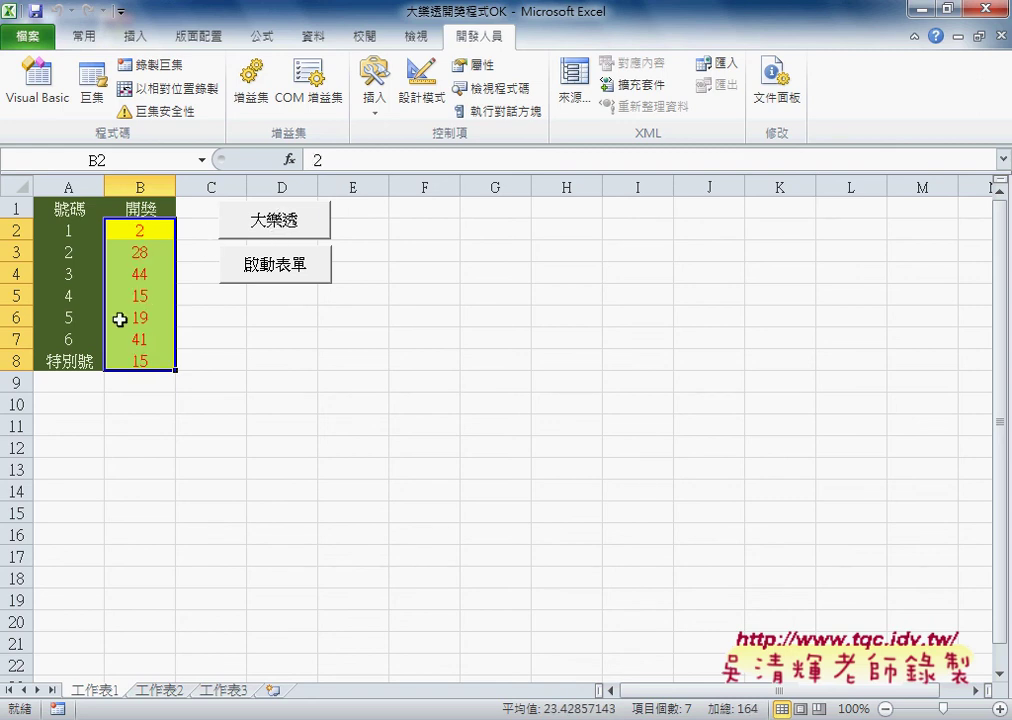
pyautogui.click(285, 237)
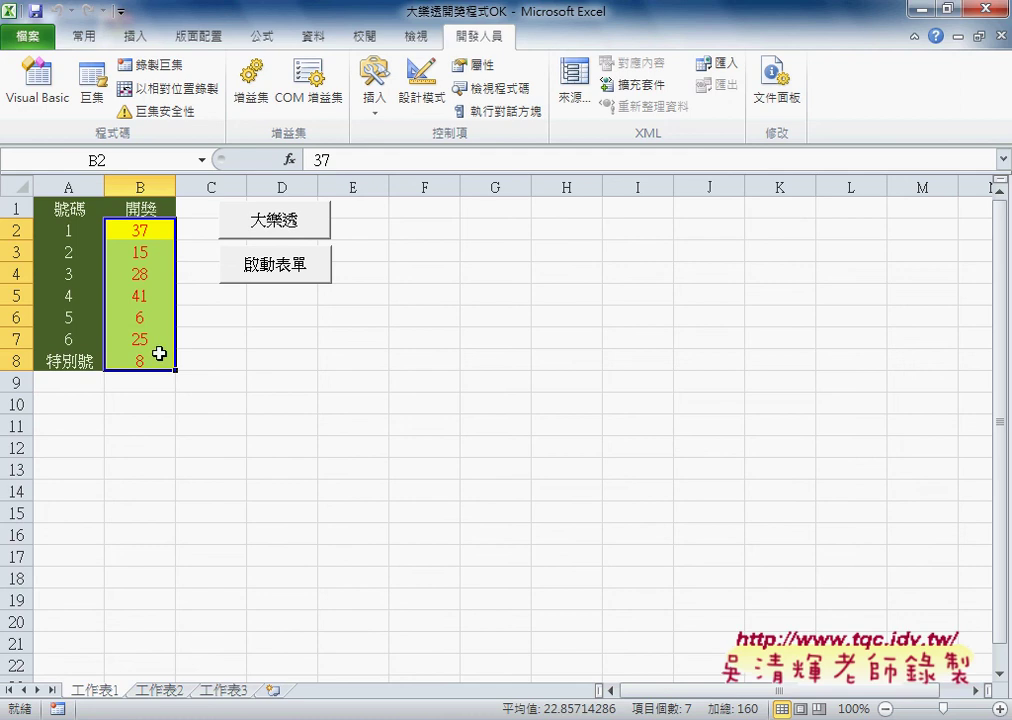
pyautogui.click(261, 236)
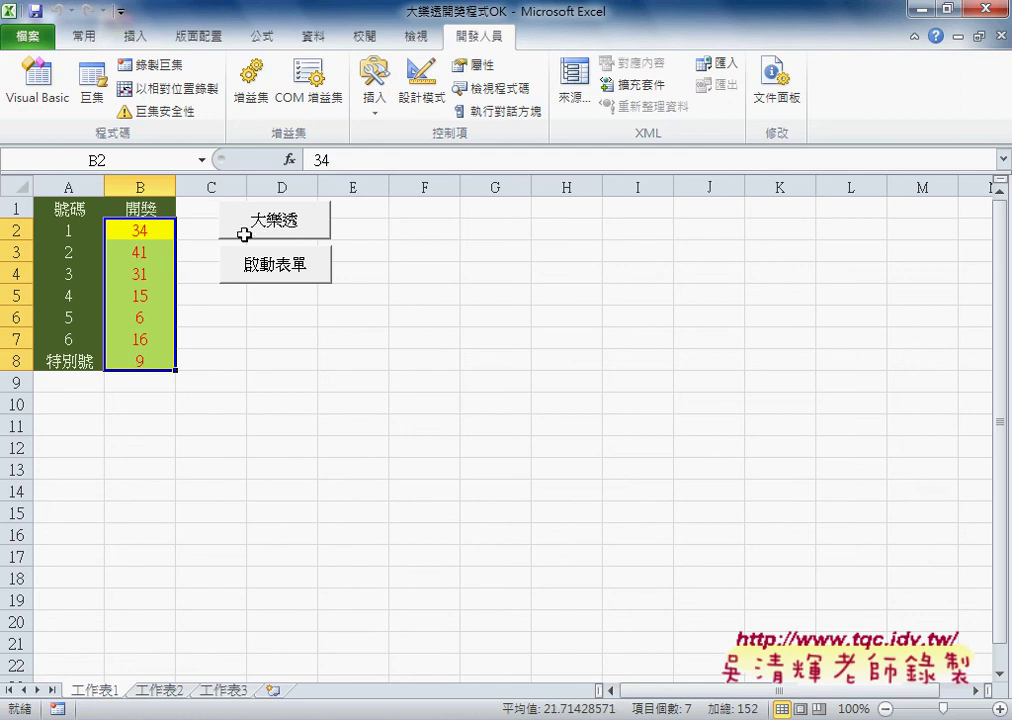
pyautogui.click(277, 226)
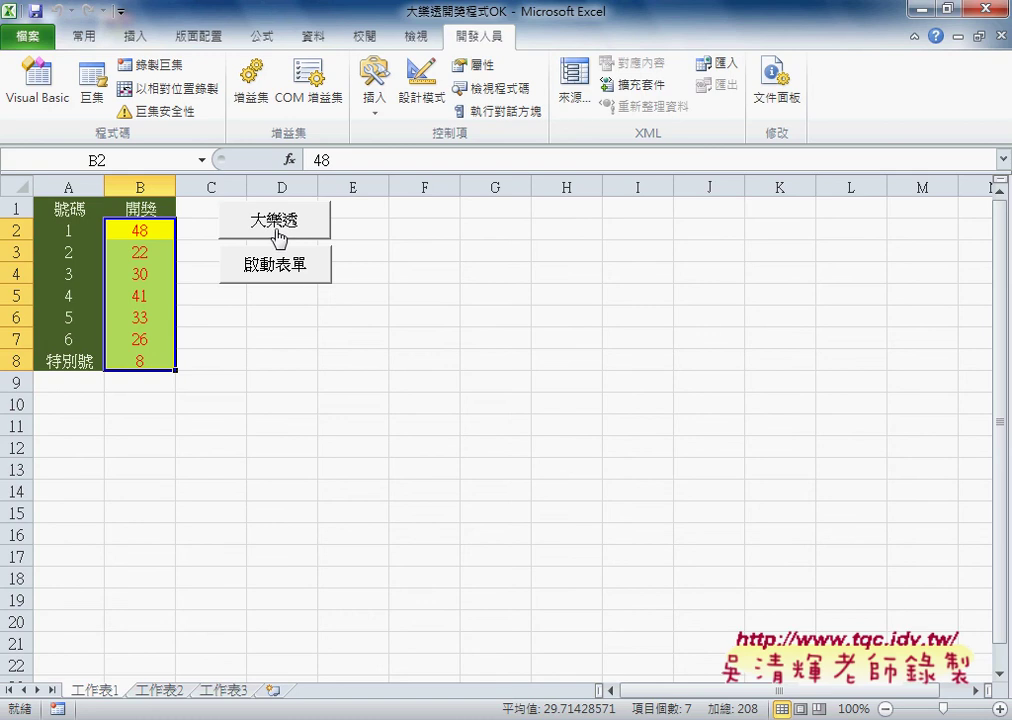
pyautogui.click(288, 276)
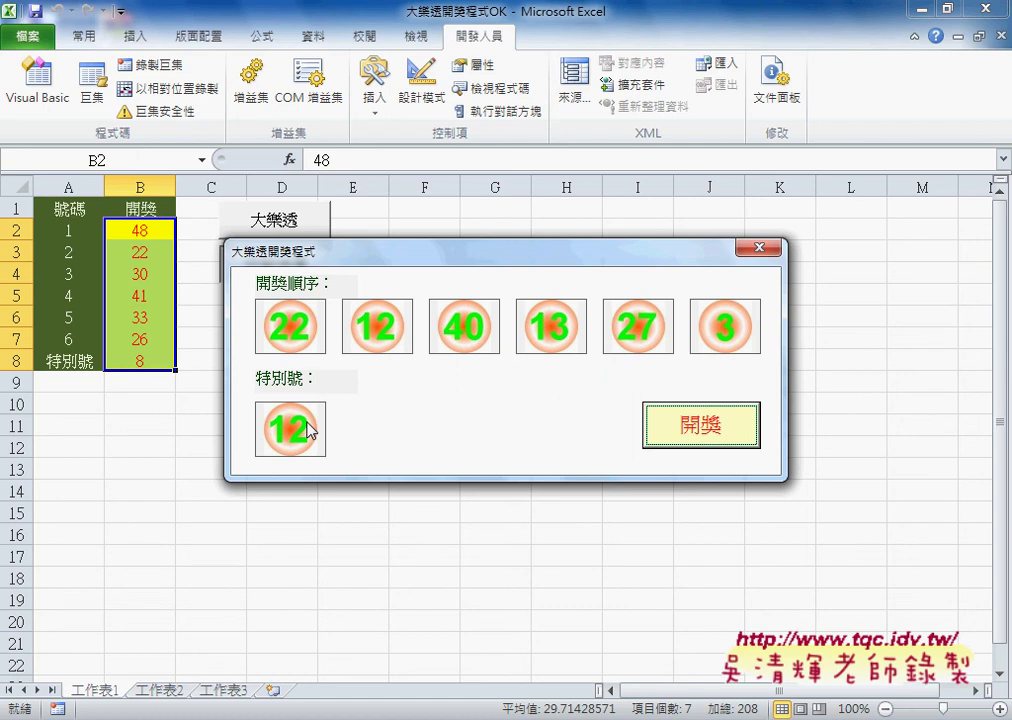
# - Run three draws with 開獎, annotate the 大樂透 and 啟動表單 labels, then close the form
pyautogui.click(703, 437)
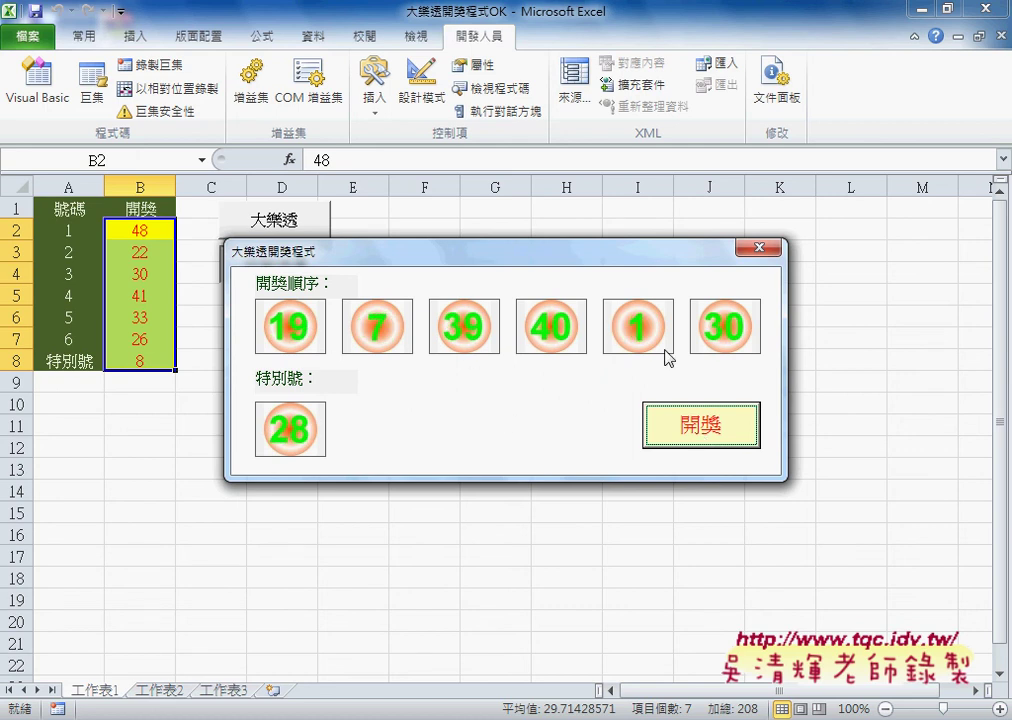
pyautogui.click(686, 428)
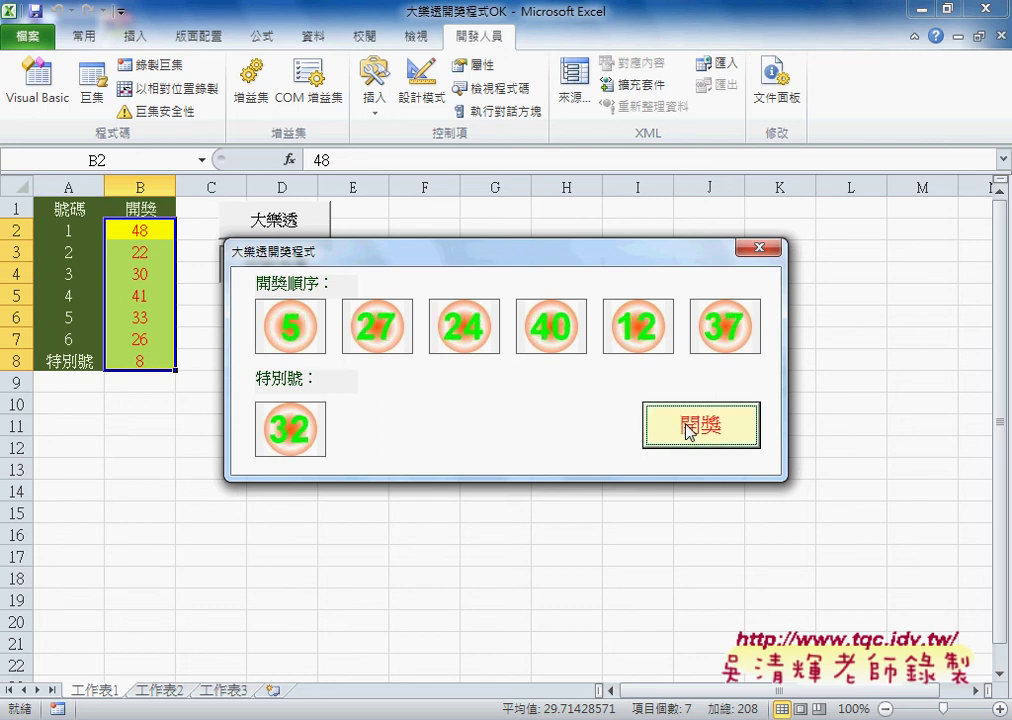
pyautogui.moveTo(525, 257); pyautogui.dragTo(652, 175)
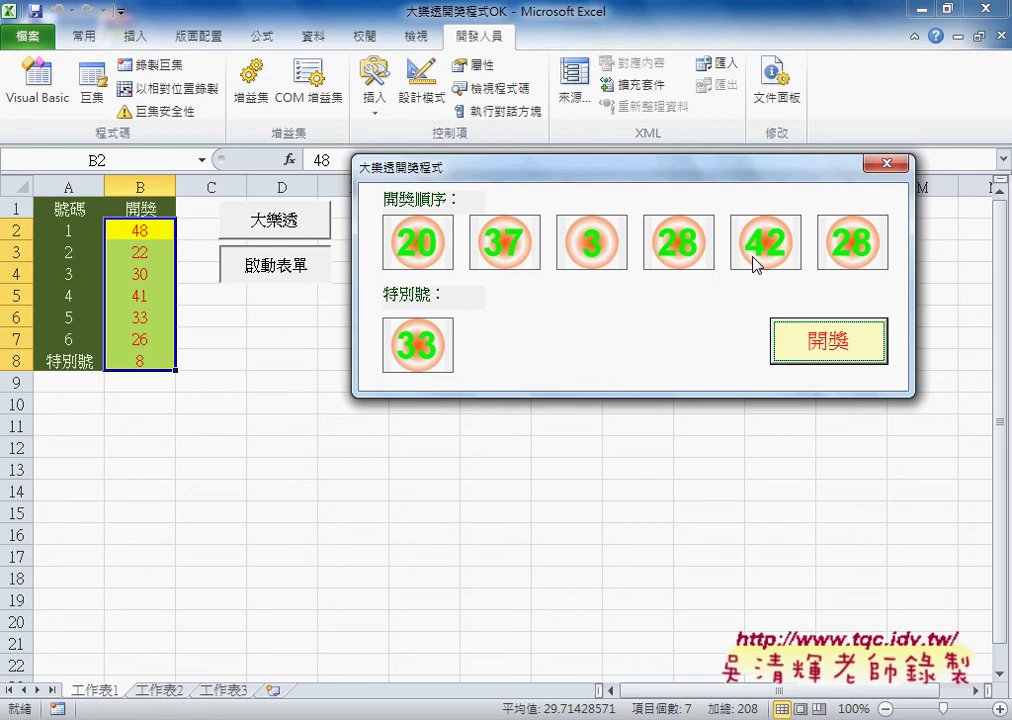
pyautogui.click(812, 350)
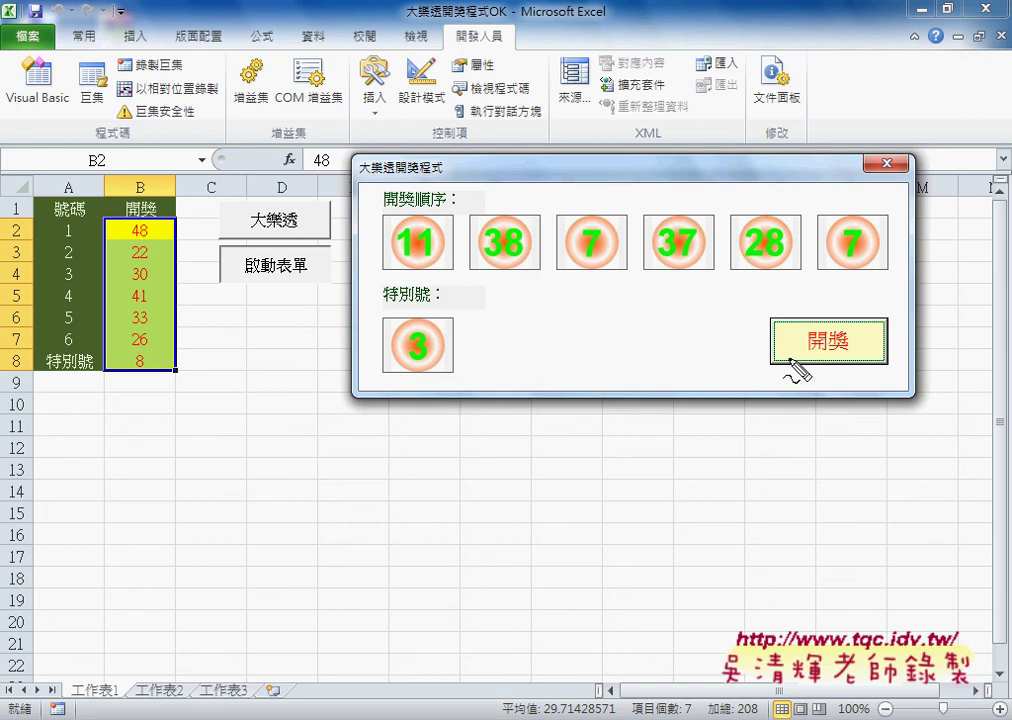
pyautogui.moveTo(131, 390)
pyautogui.mouseDown()
pyautogui.moveTo(28, 240)
pyautogui.moveTo(113, 405)
pyautogui.mouseUp()
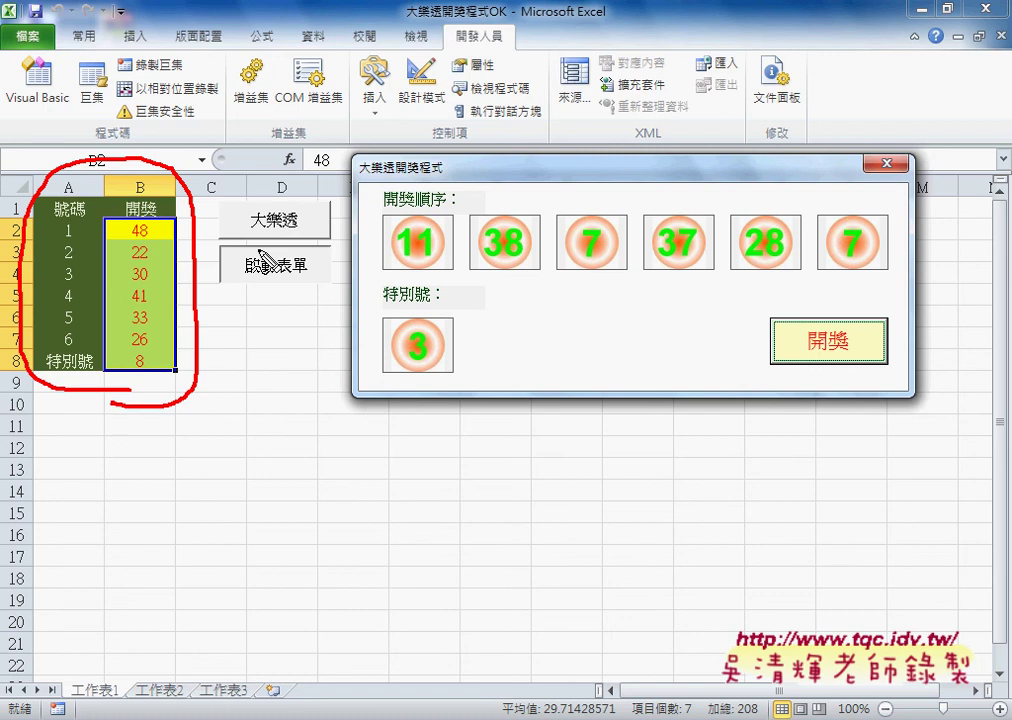
pyautogui.moveTo(244, 228)
pyautogui.mouseDown()
pyautogui.moveTo(228, 200)
pyautogui.moveTo(192, 205)
pyautogui.mouseUp()
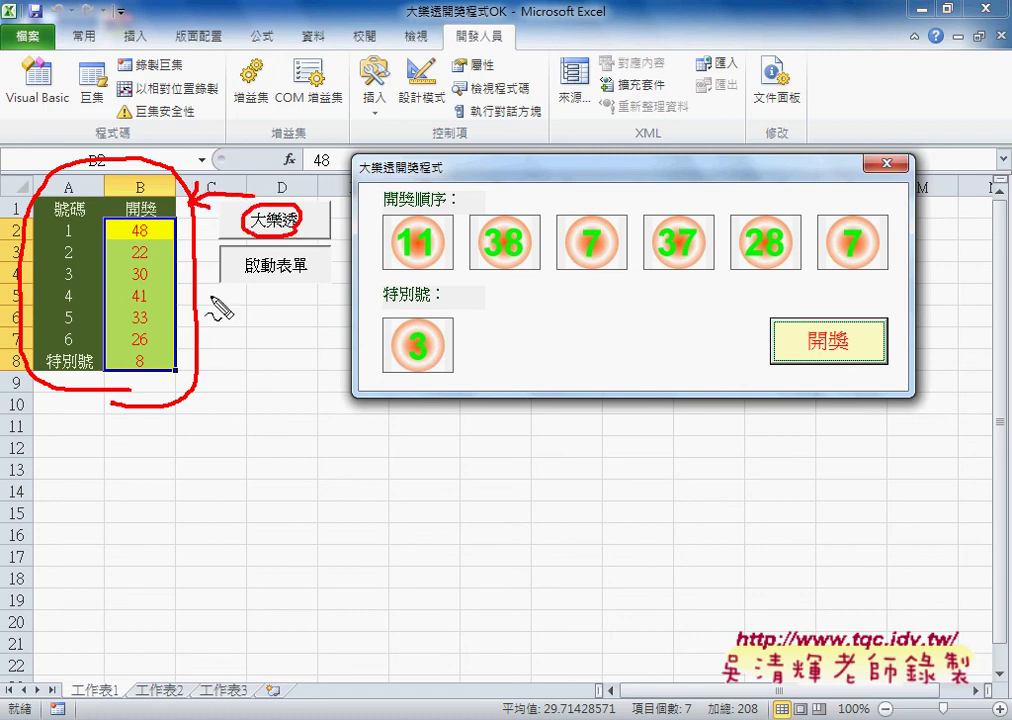
pyautogui.moveTo(266, 283); pyautogui.dragTo(345, 338)
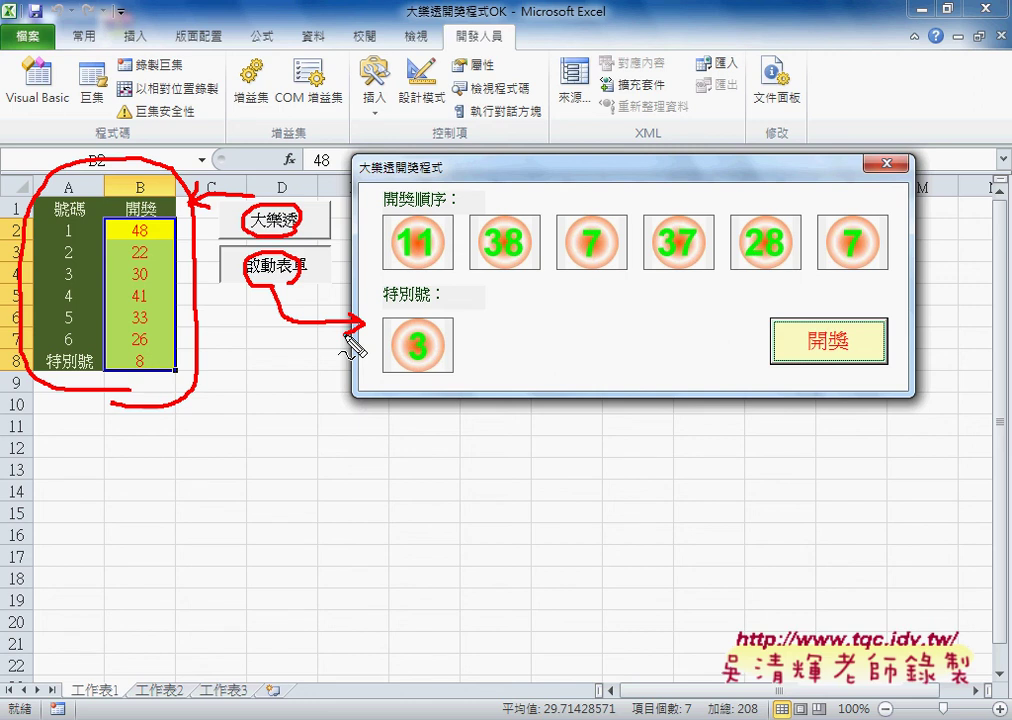
pyautogui.click(886, 163)
# - Back in the VBA editor, copy the Sub 工作表標籤顏色_RGB block and switch to Chrome
pyautogui.moveTo(455, 718)
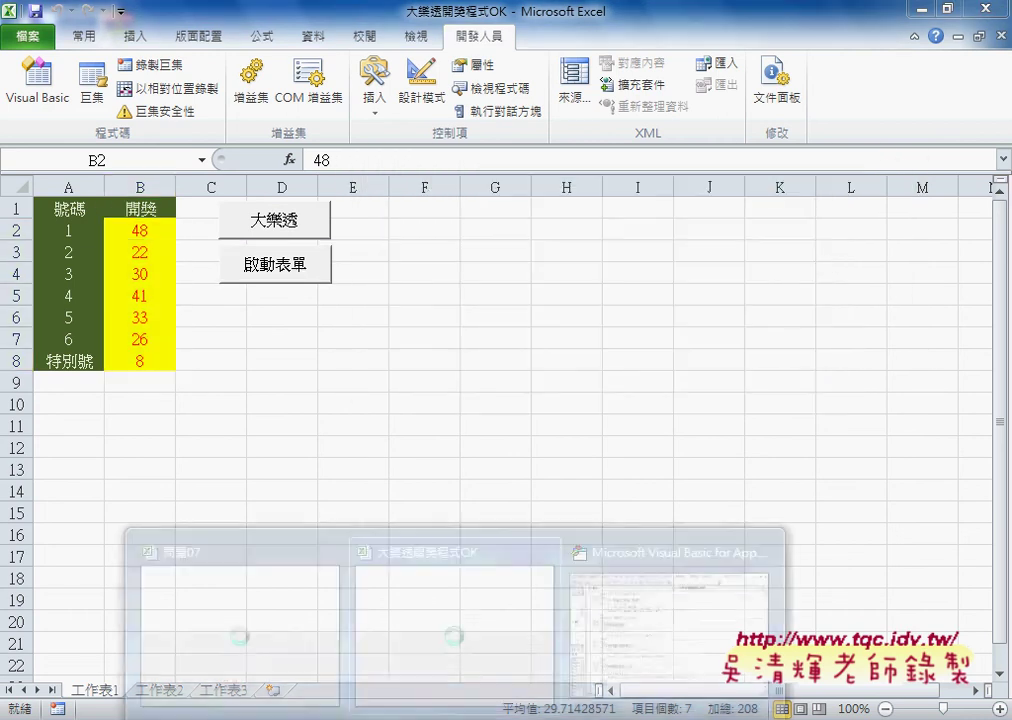
pyautogui.click(678, 632)
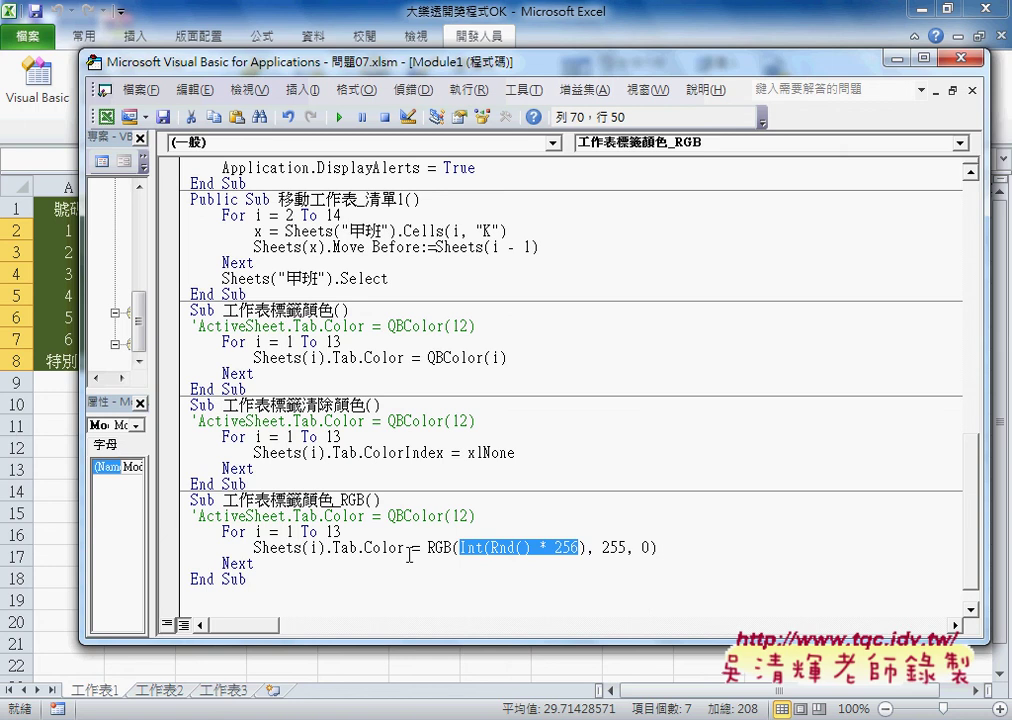
pyautogui.moveTo(250, 579); pyautogui.dragTo(193, 509)
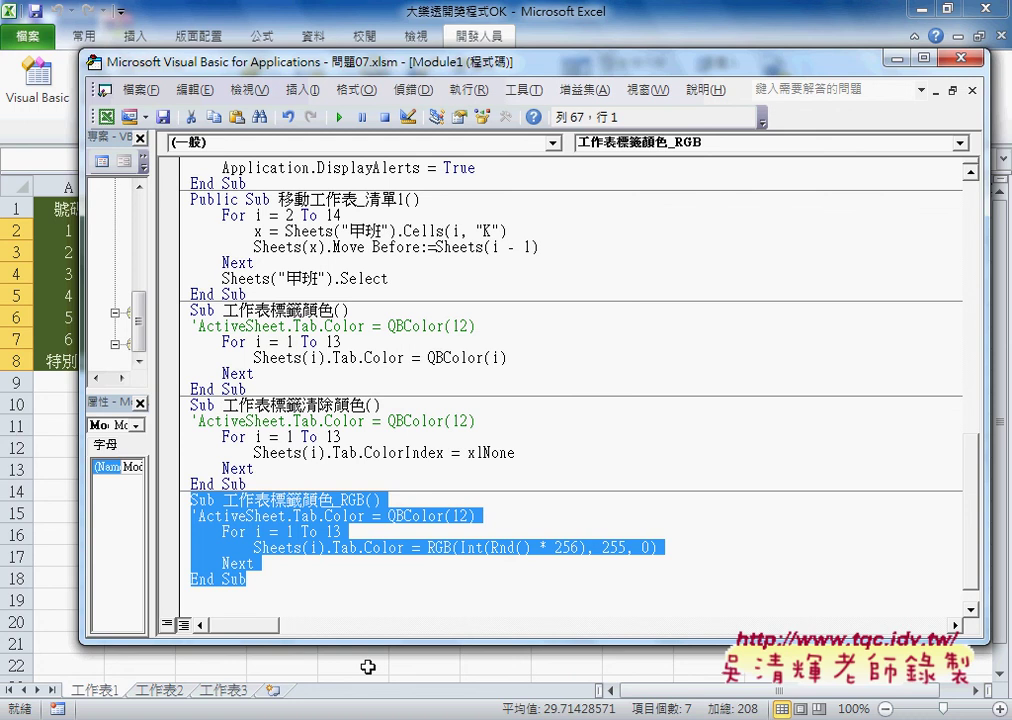
pyautogui.hotkey('alt', 'Tab')
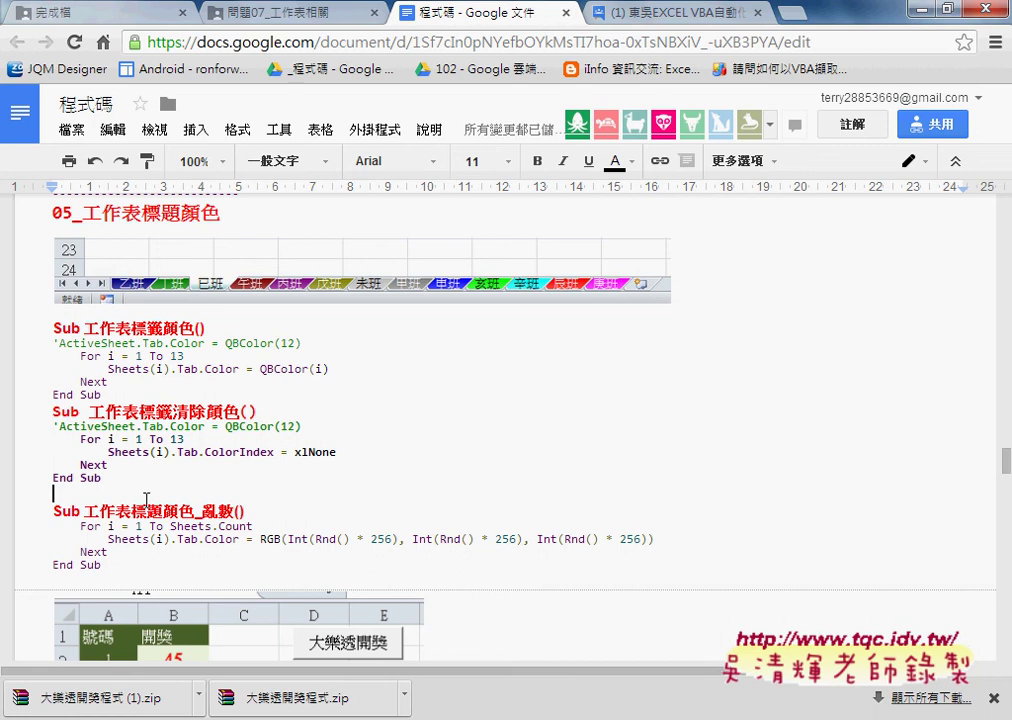
# - Paste 工作表標籤顏色_RGB below End Sub in the 程式碼 notes and select its Sub line
pyautogui.write("Sub 工作表標籤顏色_RGB() 'ActiveSheet.Tab.Color = QBColor(12)     For i = 1 To 13         Sheets(i).Tab.Color = RGB(Int(Rnd() * 256), 255, 0)     Next End Sub")
pyautogui.moveTo(238, 494); pyautogui.dragTo(37, 494)
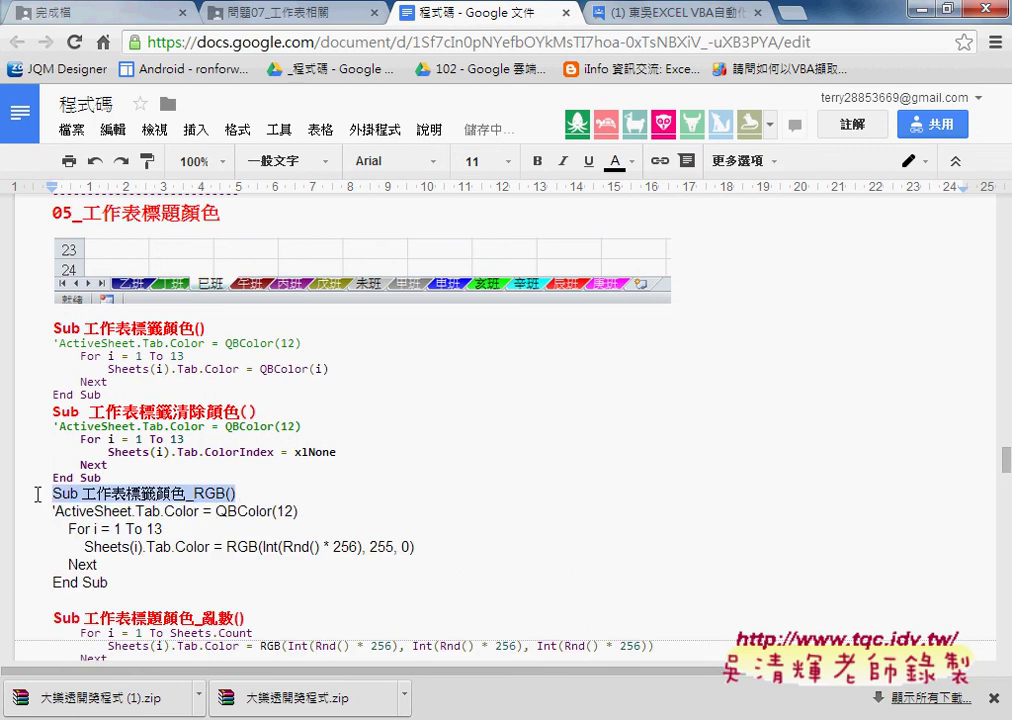